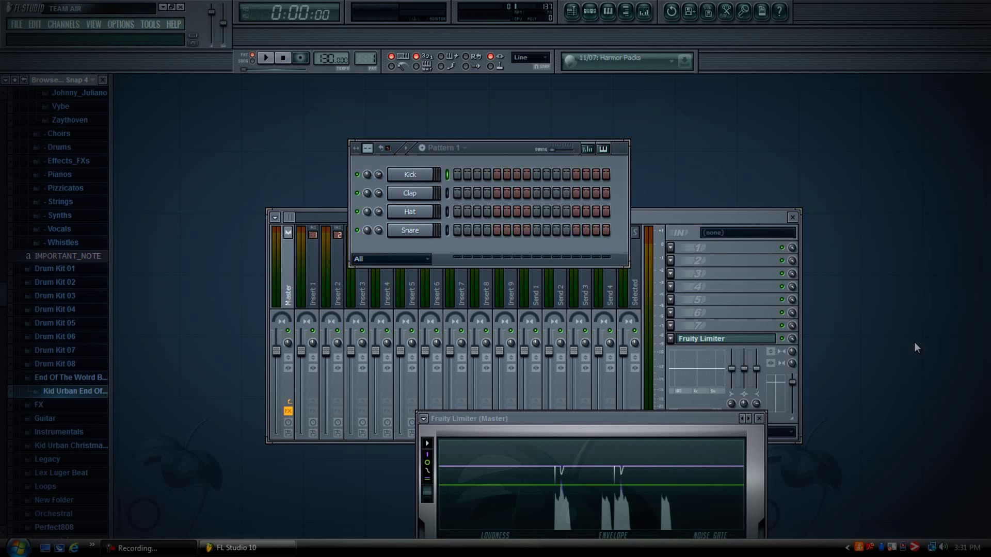
Open the project file Project100.flp.
click(16, 24)
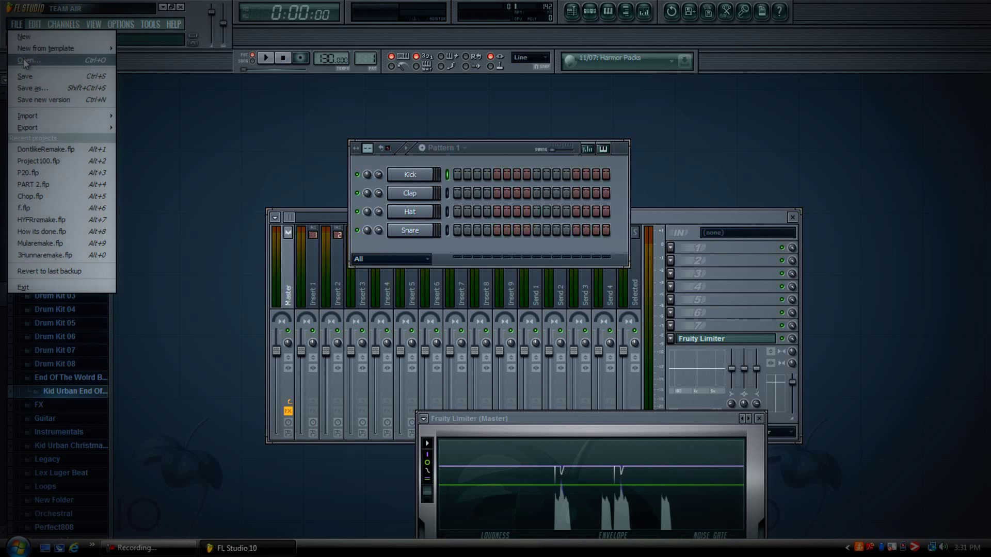
click(24, 61)
click(522, 324)
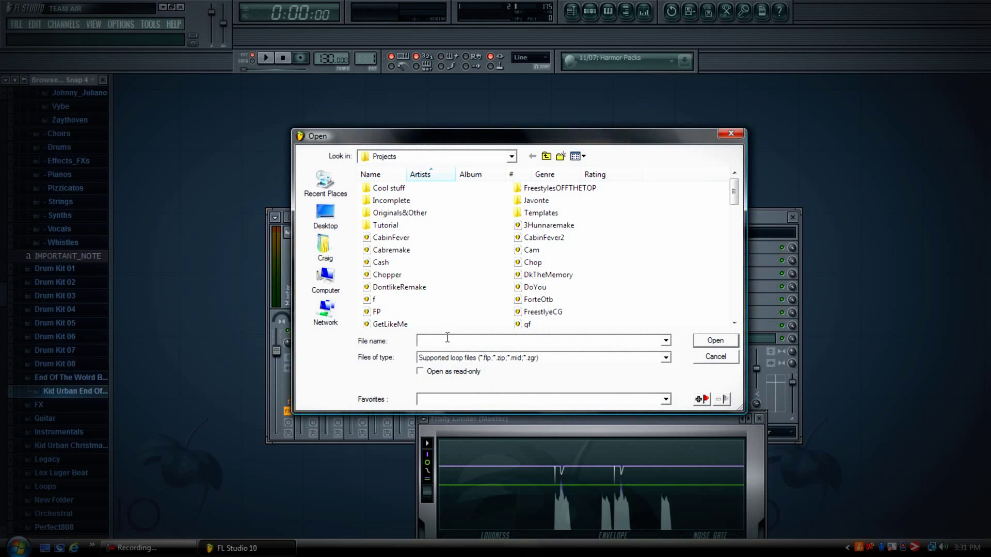
text(project10)
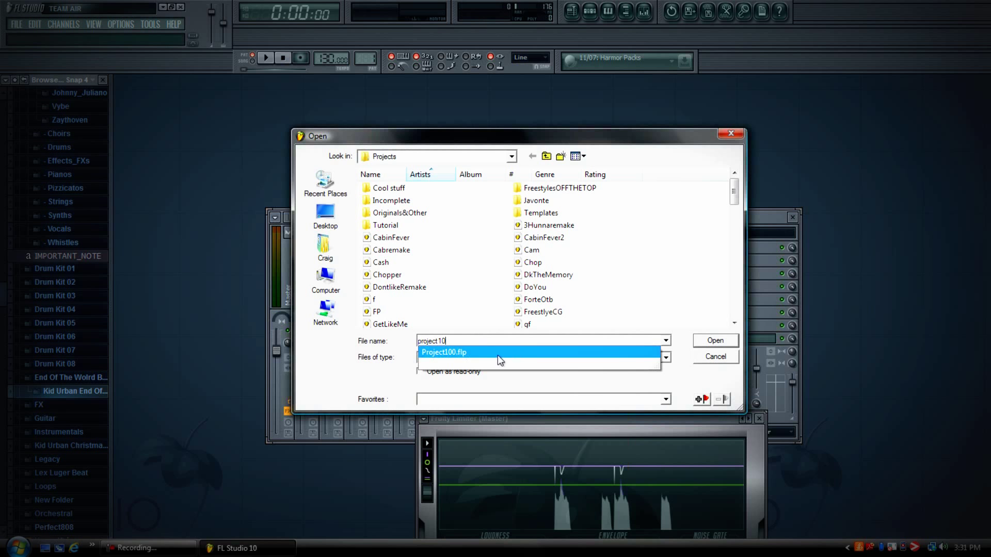
click(497, 352)
key(Return)
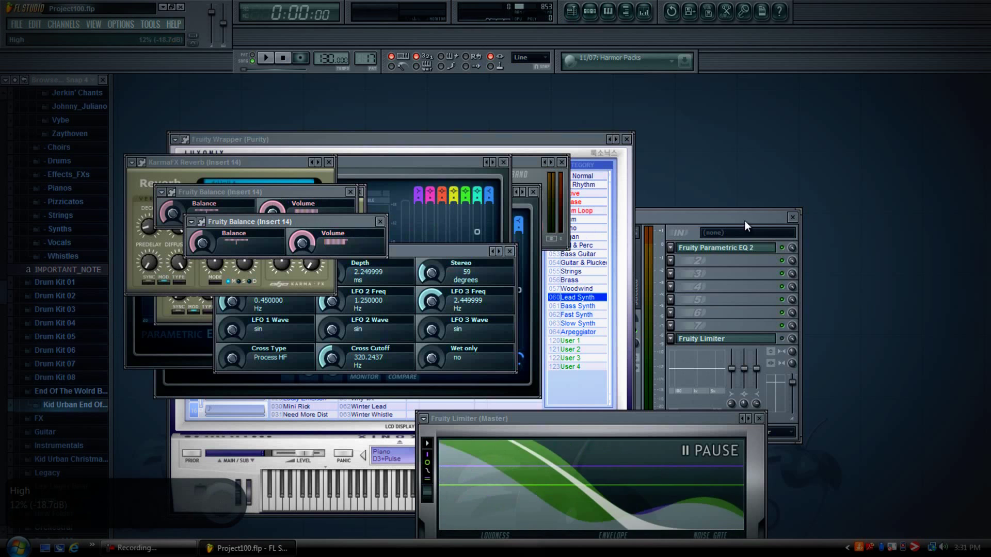
Display the step sequencer, switch to pattern 1 and view the SY Gritt Fall BN channel's Gladiator plugin.
click(731, 219)
click(590, 11)
scroll(364, 56, down, 3)
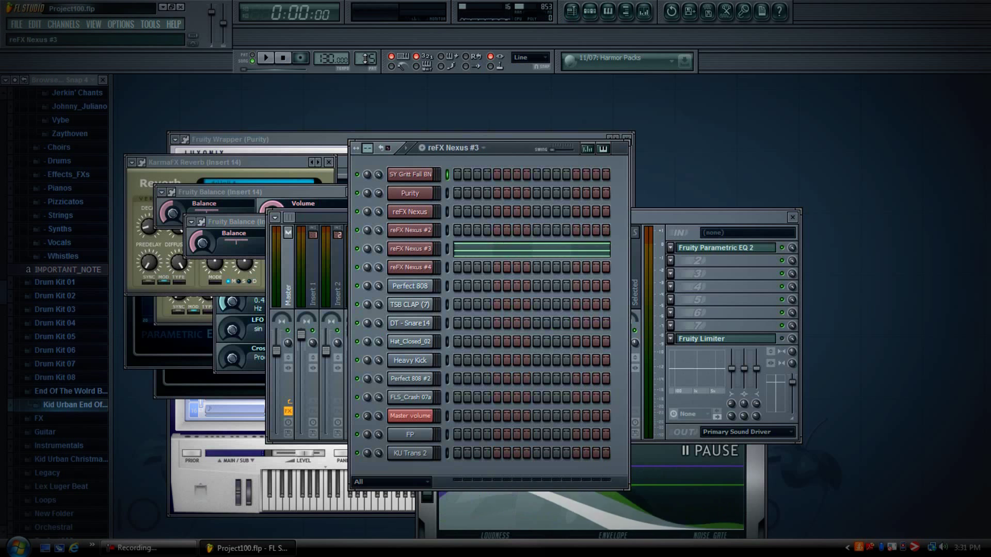
click(410, 174)
drag(695, 158, 805, 219)
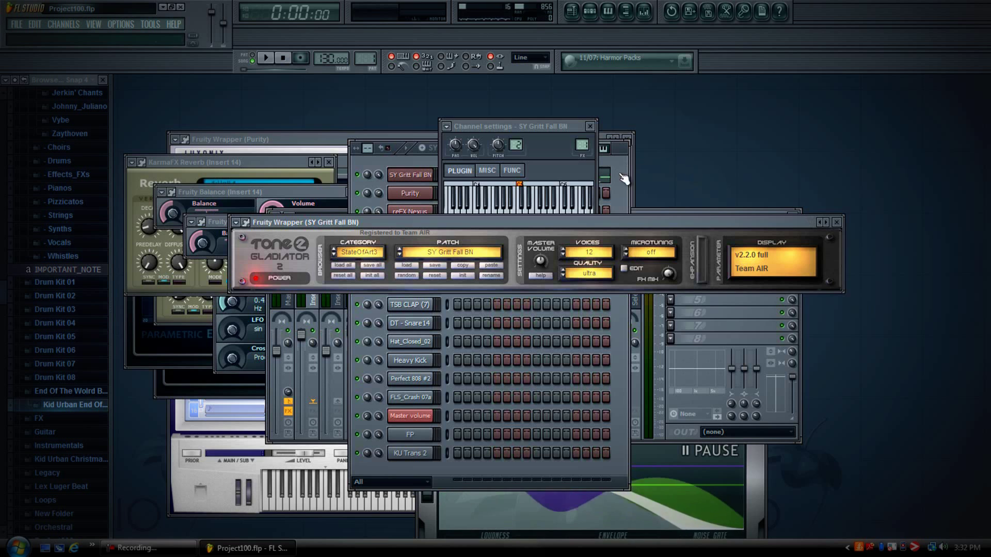
Examine the SY Gritt Fall BN melody in the piano roll and play the pattern back.
key(F7)
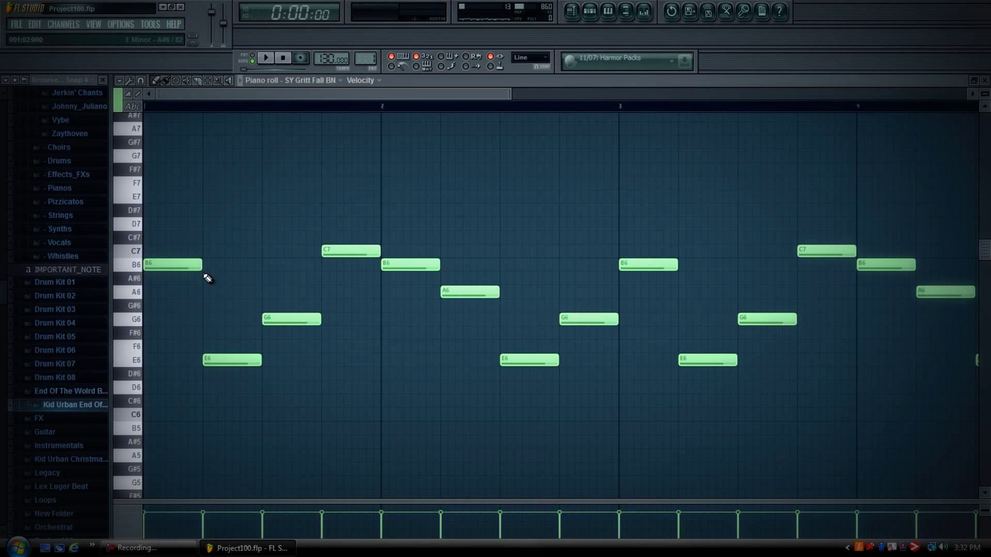
mouse_move(200, 271)
mouse_down()
mouse_move(155, 279)
mouse_move(208, 292)
mouse_move(201, 269)
mouse_up()
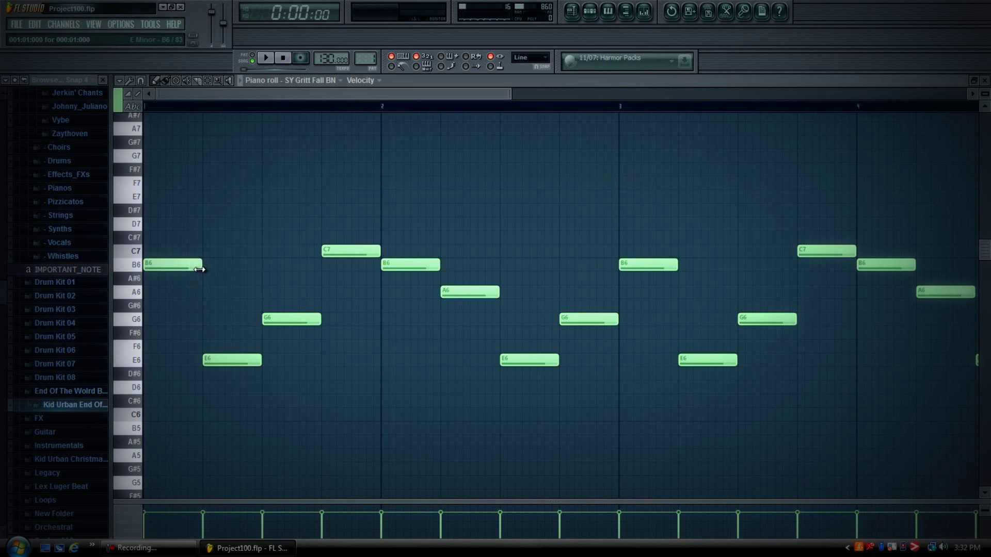
click(267, 58)
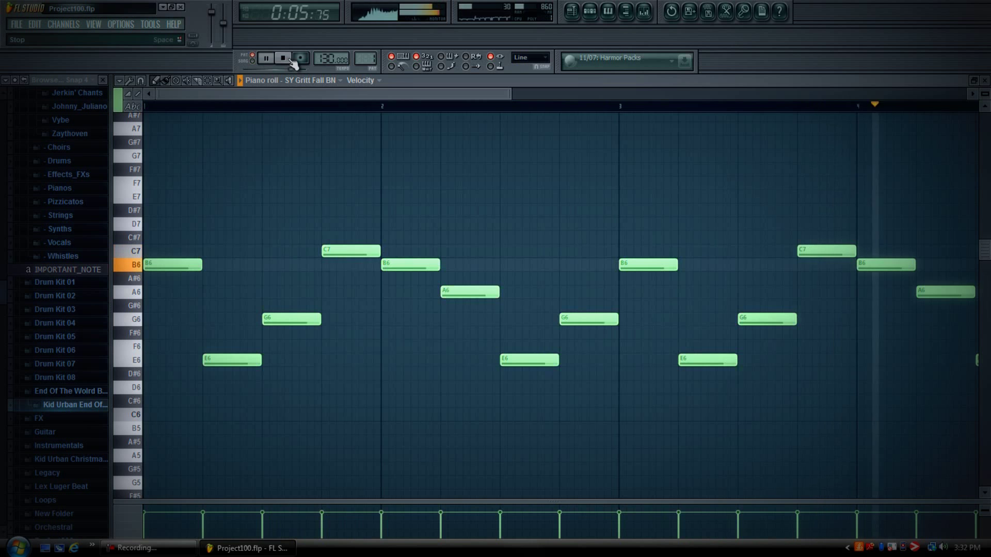
click(293, 62)
click(590, 11)
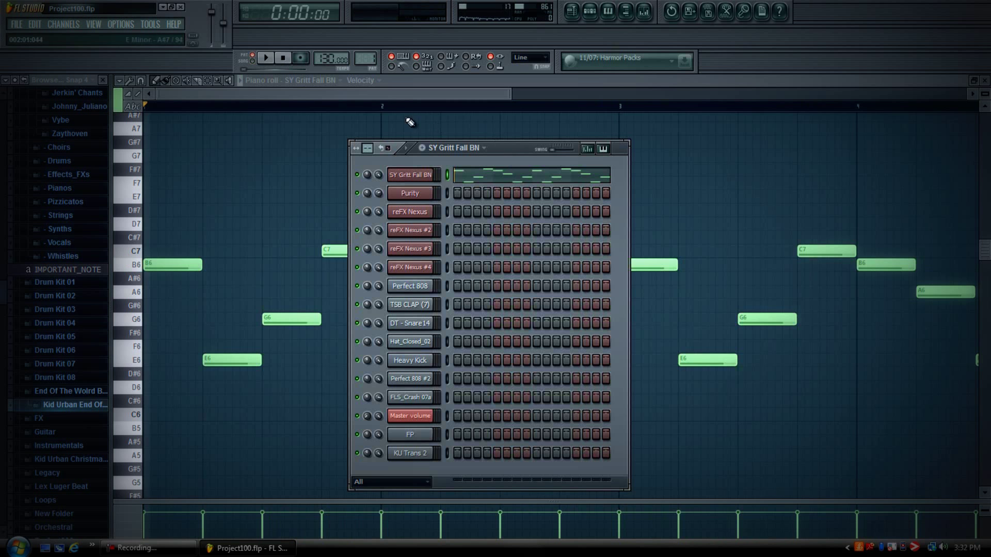
key(F6)
click(238, 171)
click(227, 128)
click(364, 142)
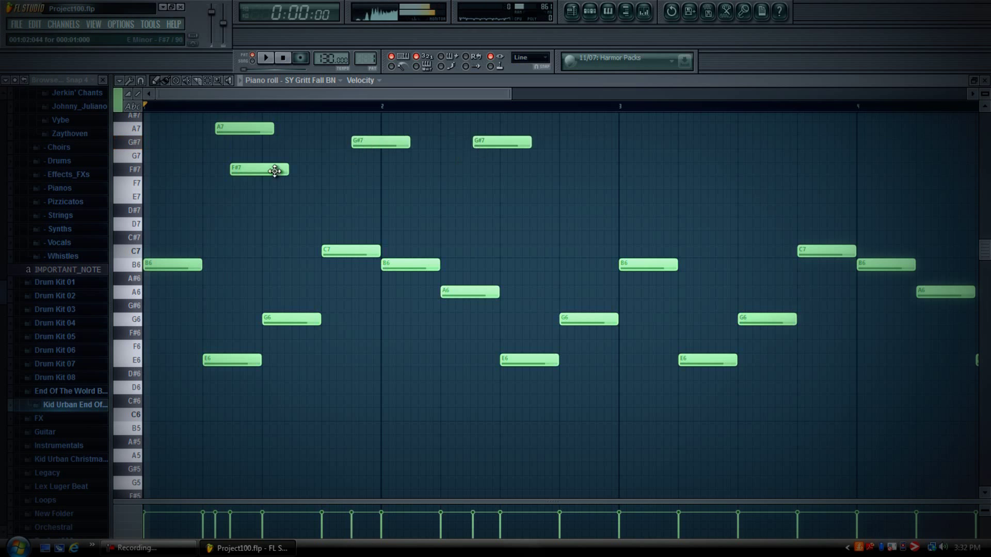
right_click(274, 170)
right_click(252, 130)
right_click(372, 143)
right_click(485, 142)
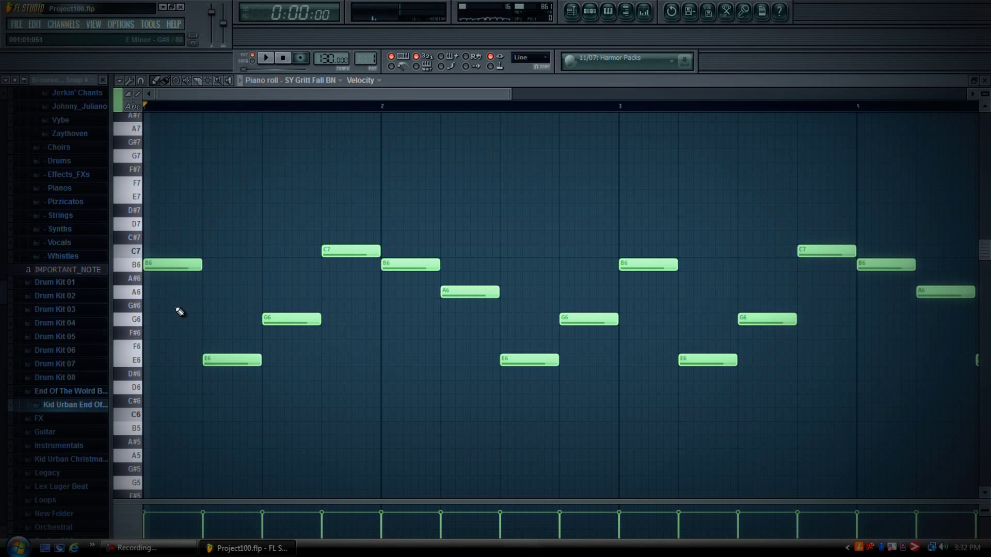
key(n)
key(e)
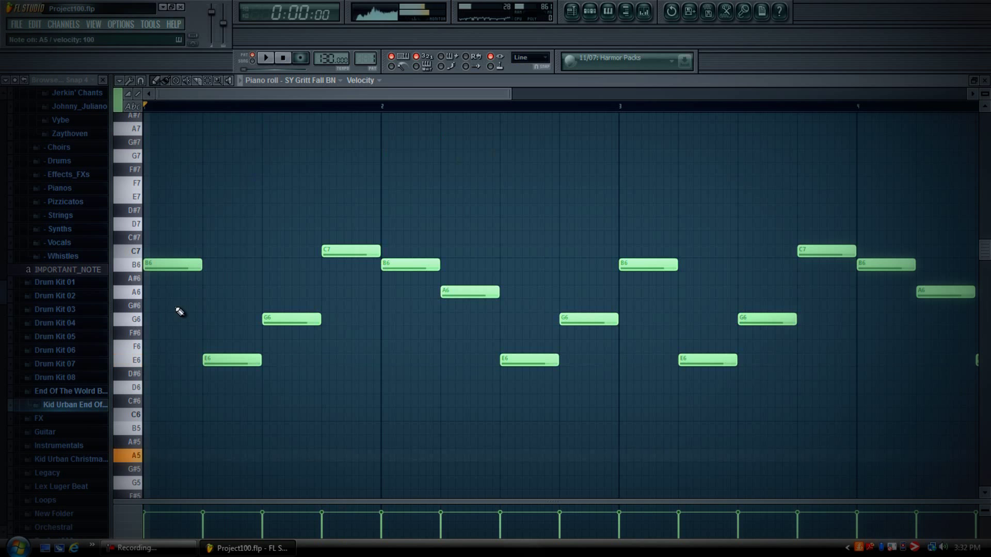
Switch to pattern 2, check the Purity channel's plugin preset and play the pattern back.
click(593, 17)
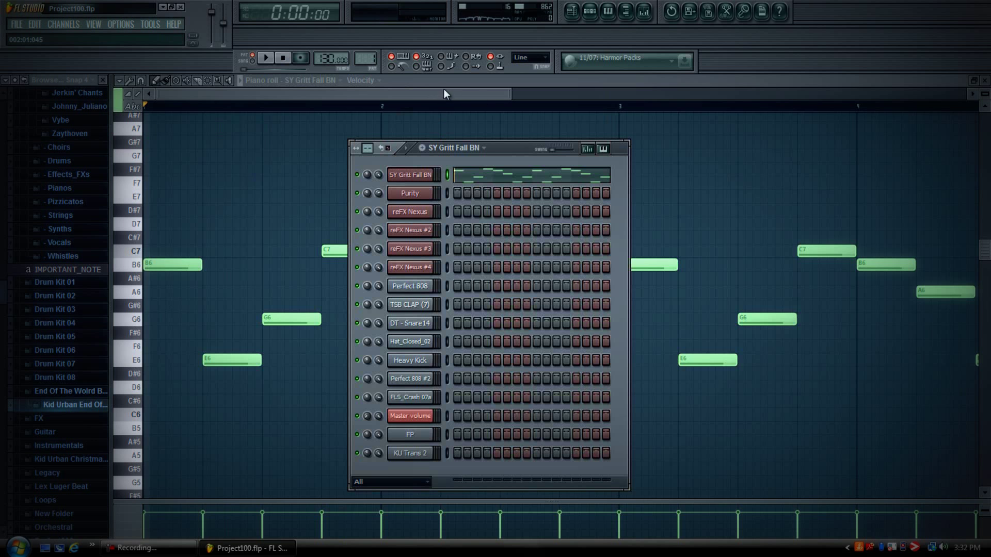
scroll(369, 59, up, 1)
scroll(369, 59, down, 1)
key(Down)
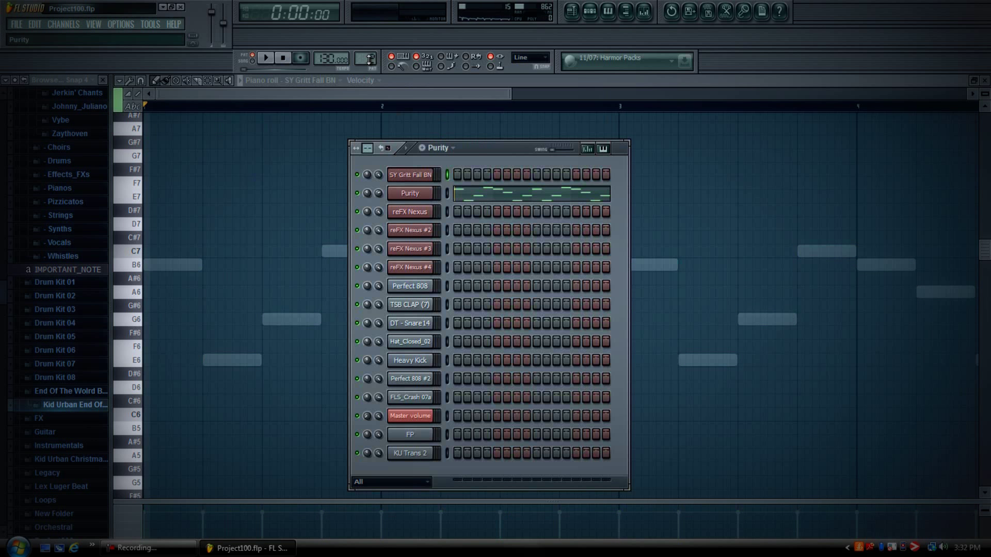
click(421, 192)
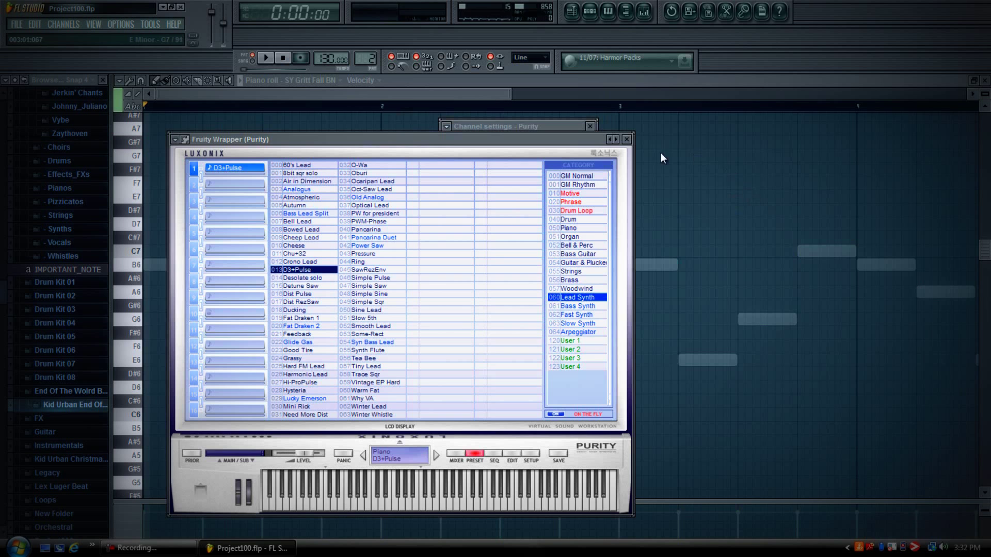
click(627, 139)
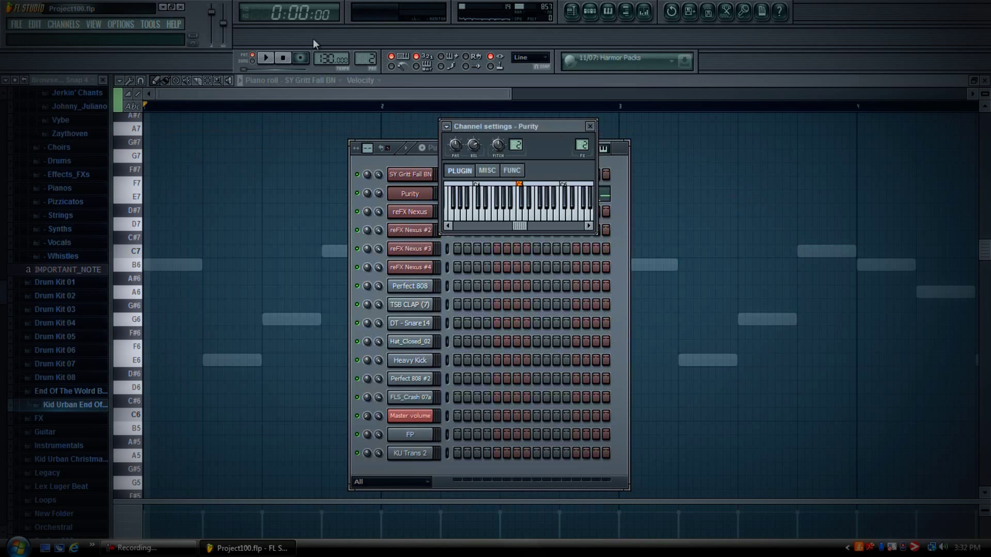
click(589, 133)
click(267, 58)
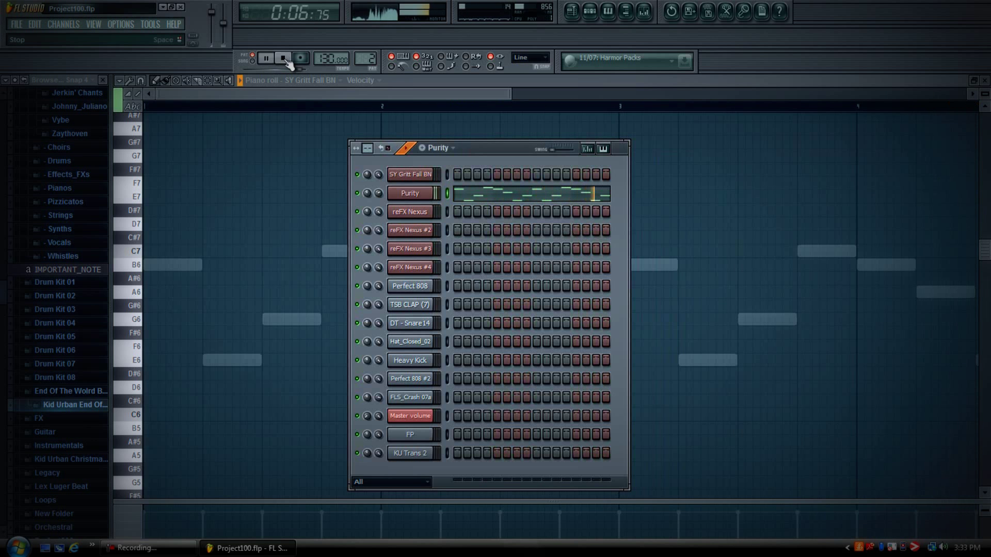
click(284, 59)
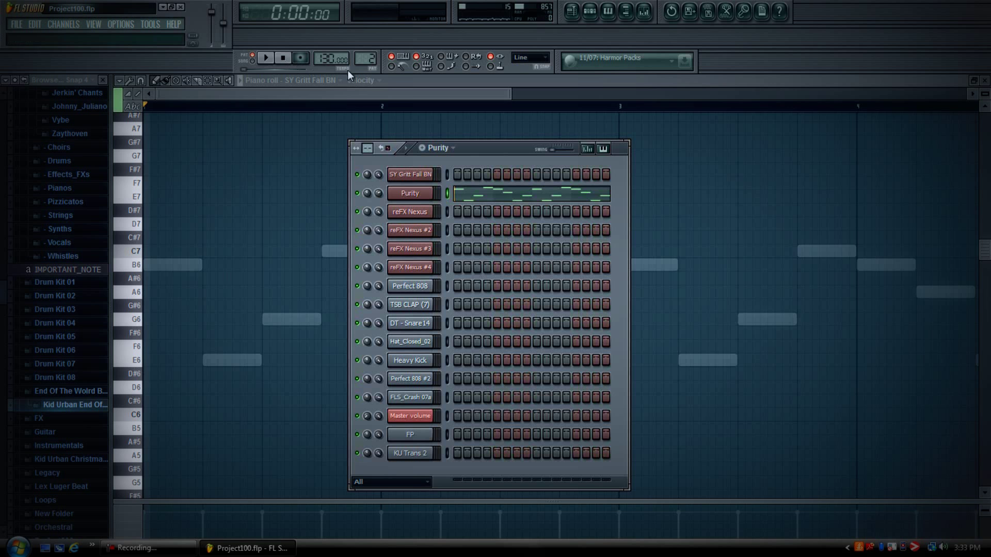
Switch to pattern 3 and check the preset loaded in the reFX Nexus channel.
scroll(373, 58, up, 1)
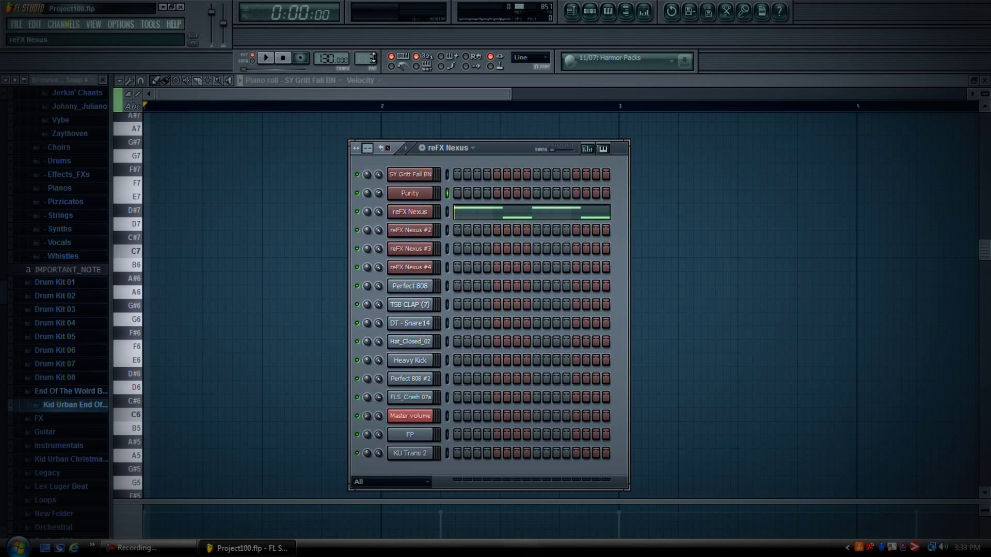
click(410, 212)
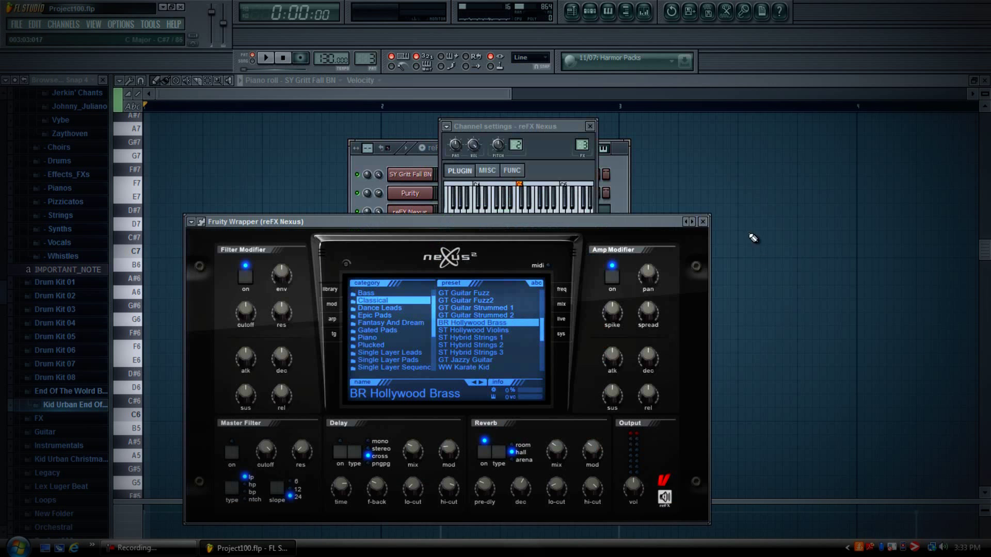
click(702, 221)
click(626, 219)
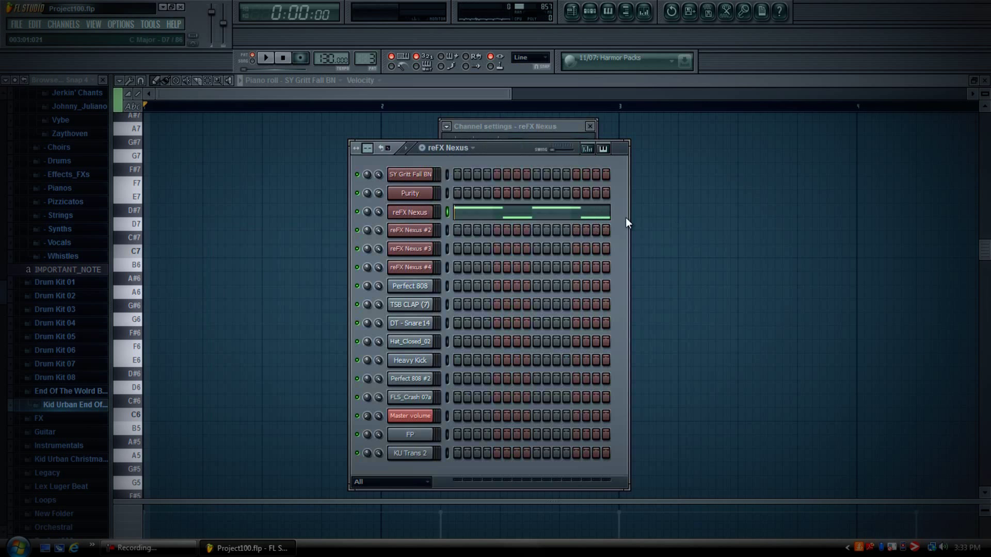
Examine the reFX Nexus brass notes in the piano roll and play pattern 3 back.
click(539, 216)
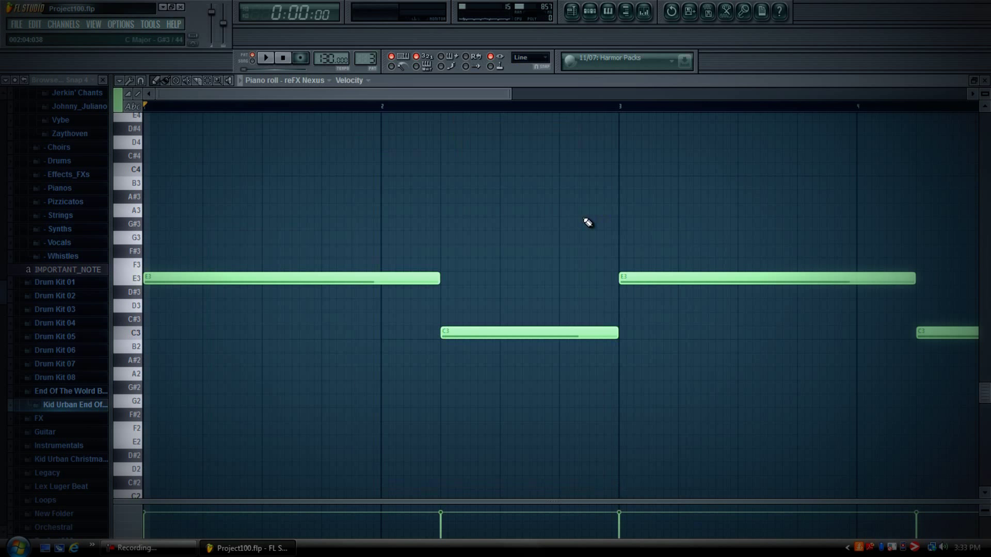
click(269, 58)
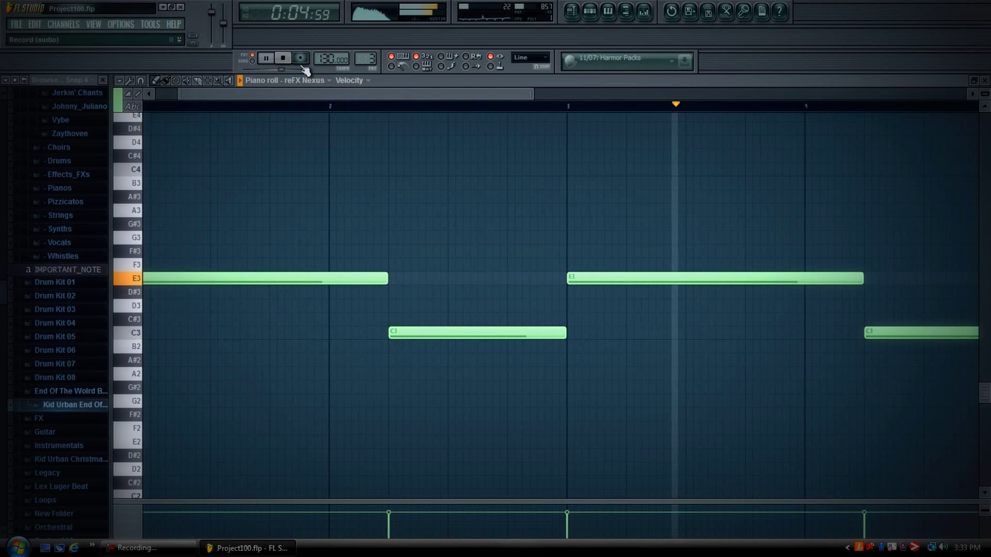
click(287, 61)
Inspect the Fruity Parametric EQ 2 settings on mixer track Insert 3.
click(643, 12)
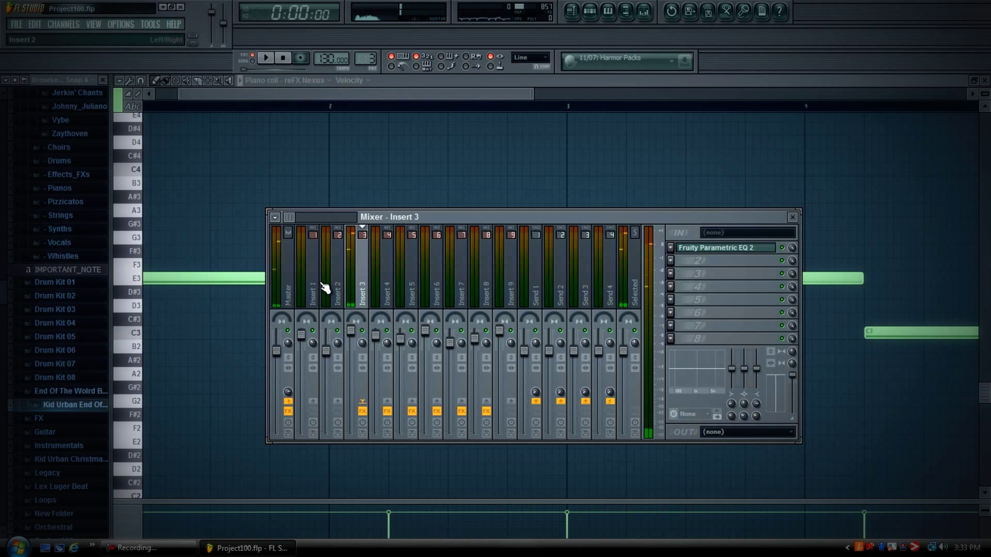
click(739, 254)
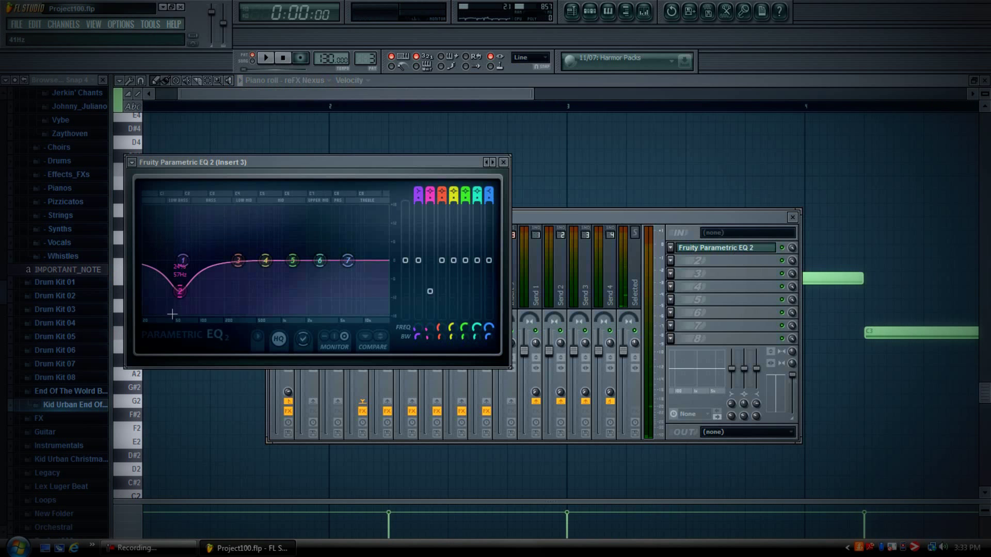
click(503, 162)
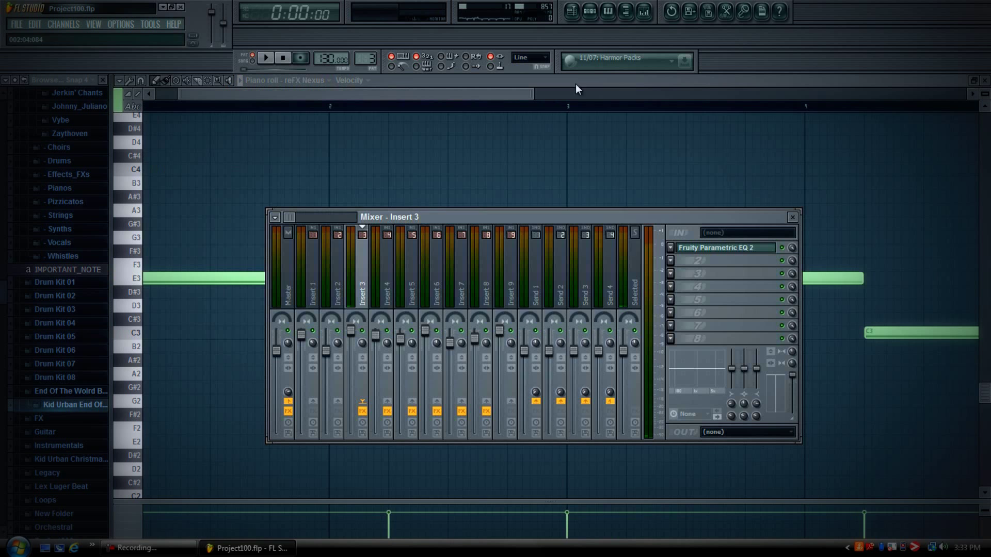
In pattern 4, delete the upper-octave notes from E5 to C6 in the reFX Nexus #2 piano roll.
click(590, 12)
scroll(361, 60, up, 1)
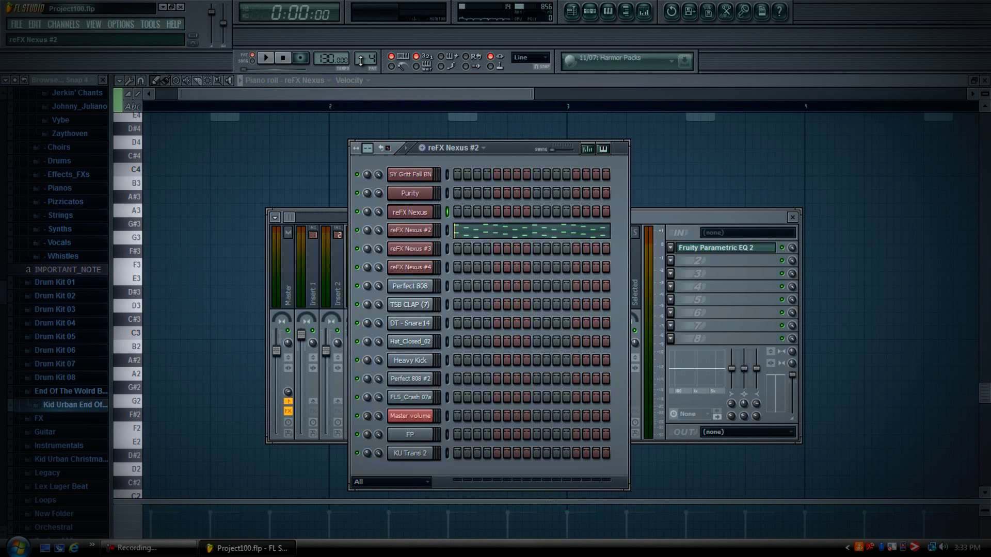
click(489, 231)
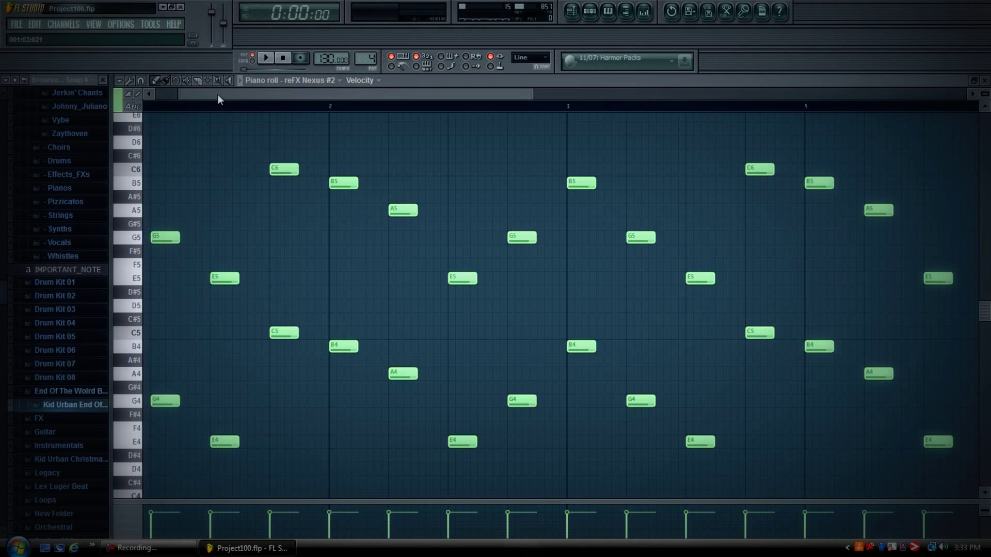
scroll(218, 94, left, 1)
drag(141, 123, 145, 299)
key(Delete)
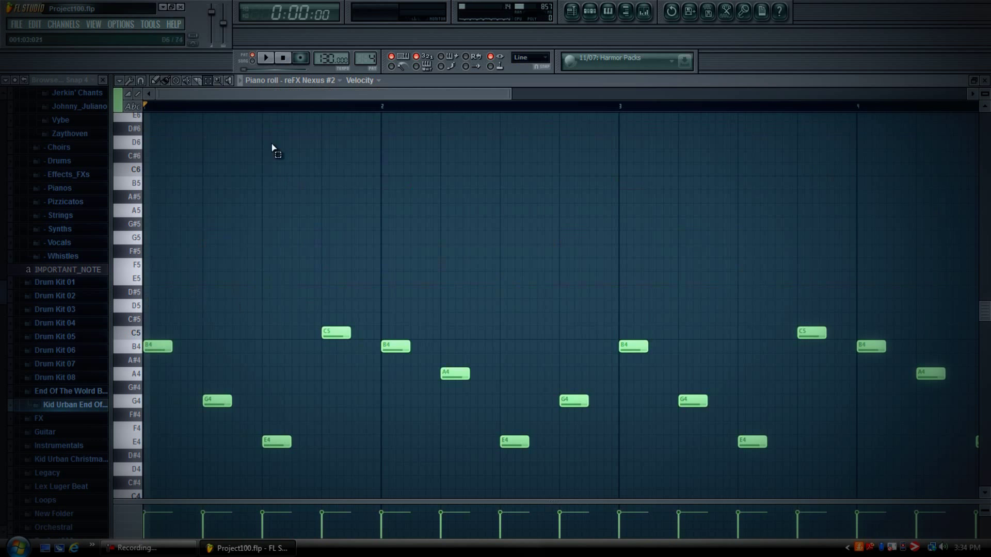
scroll(265, 98, right, 1)
scroll(265, 98, left, 1)
scroll(274, 197, down, 1)
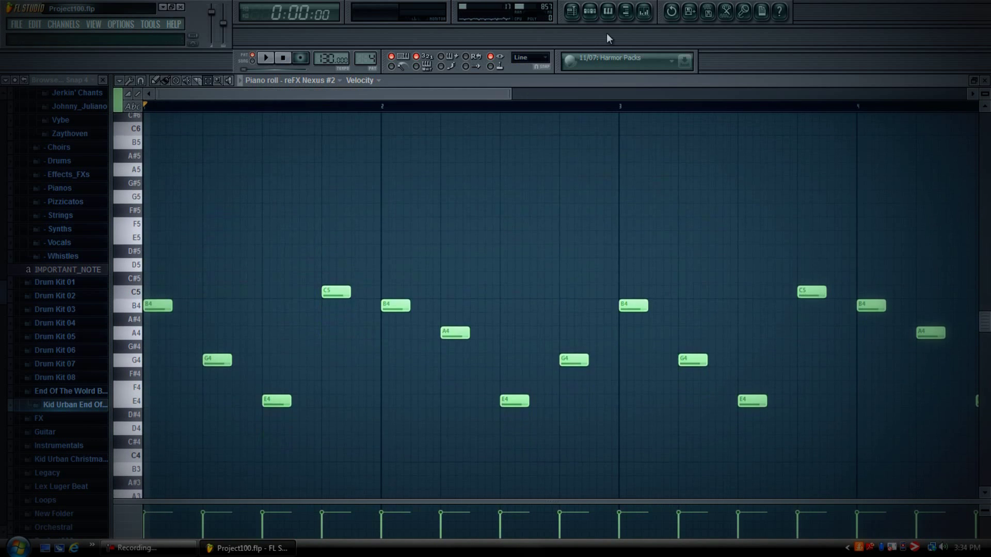
Compare the Purity pattern with the reFX Nexus #2 pattern in the step sequencer.
click(588, 12)
scroll(365, 60, up, 1)
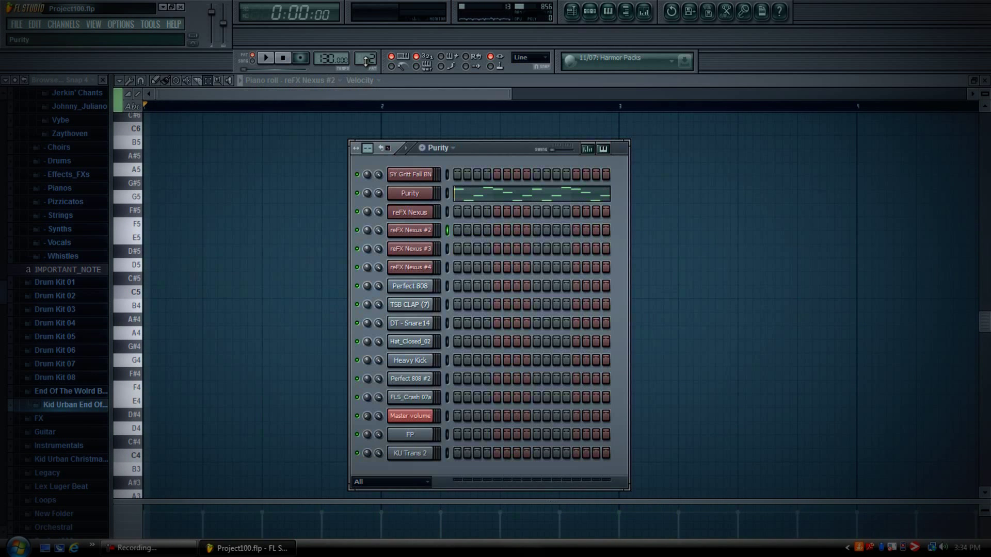
scroll(366, 61, up, 2)
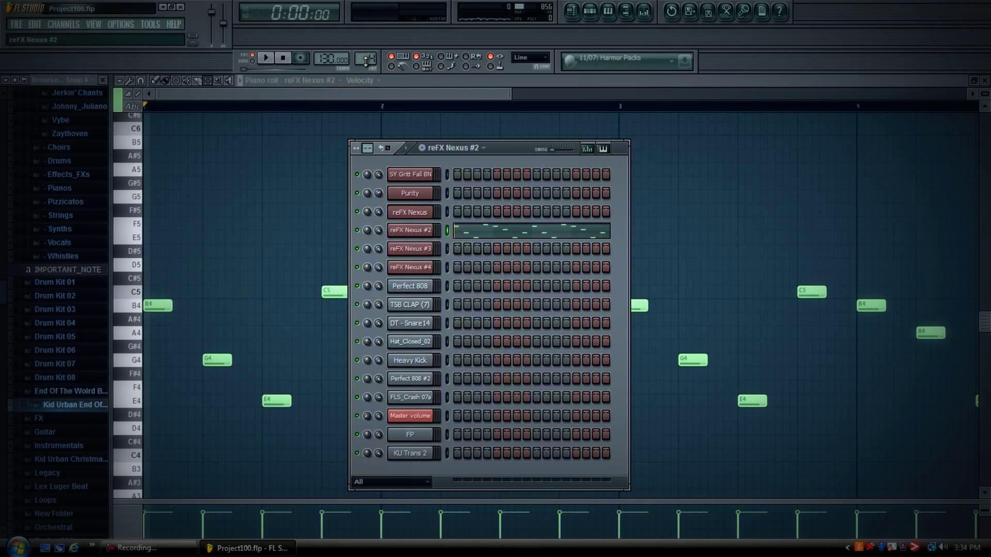
scroll(366, 61, down, 1)
In the reFX Nexus #2 piano roll, copy all pattern 4 notes one octave higher, spanning E5 to C6.
click(410, 230)
click(364, 90)
drag(364, 88, 167, 91)
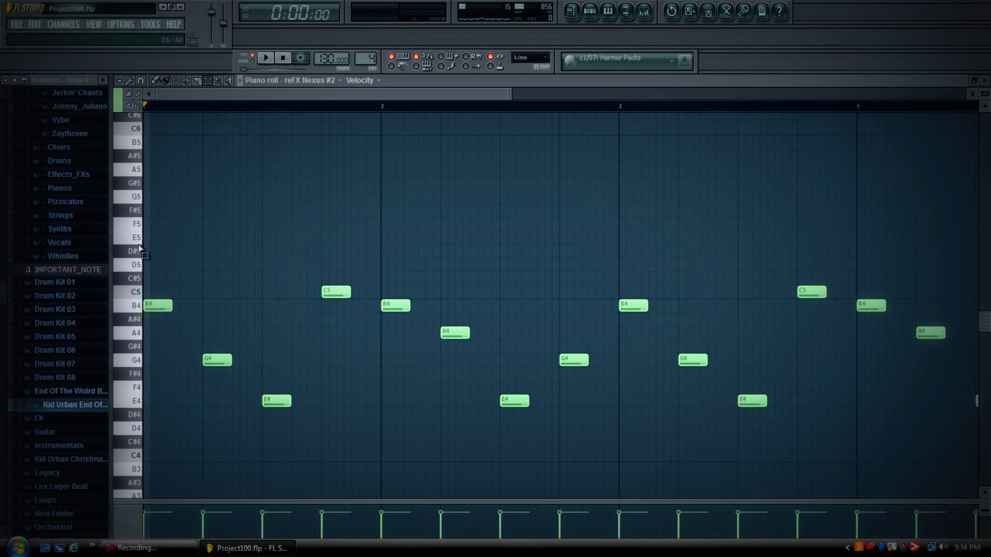
drag(138, 194, 133, 445)
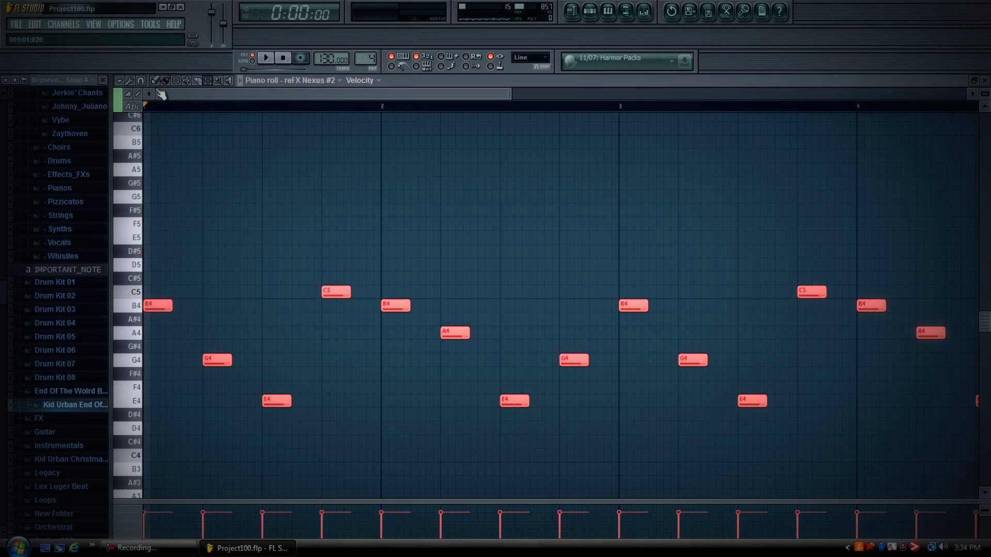
drag(150, 306, 138, 138)
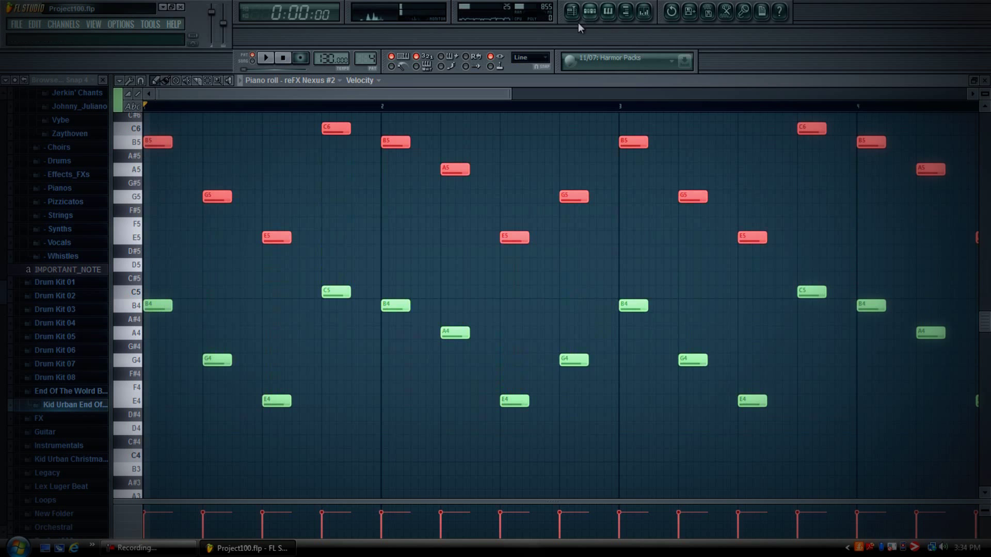
Play pattern 4 back and compare its layered reFX Nexus #2 notes with the Purity pattern.
click(266, 57)
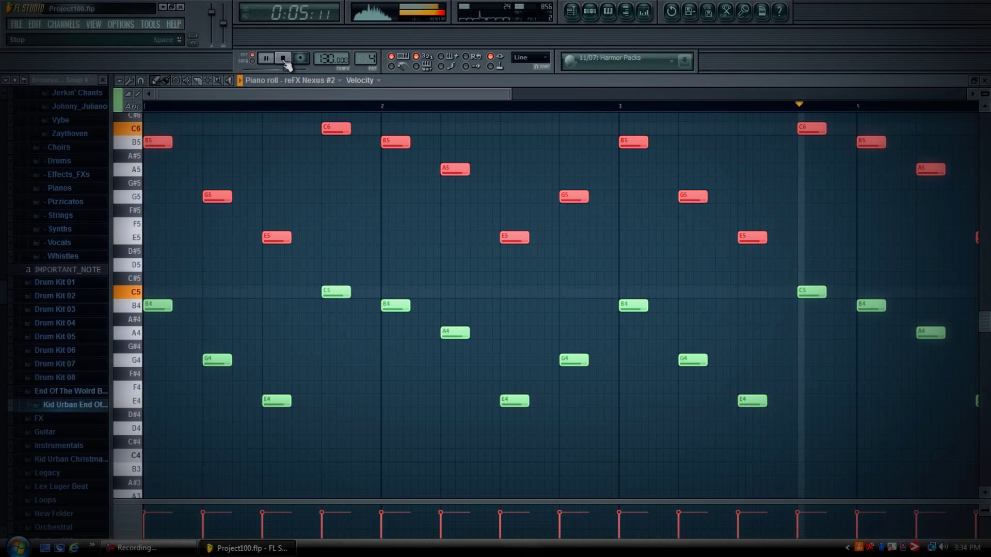
click(283, 59)
click(593, 15)
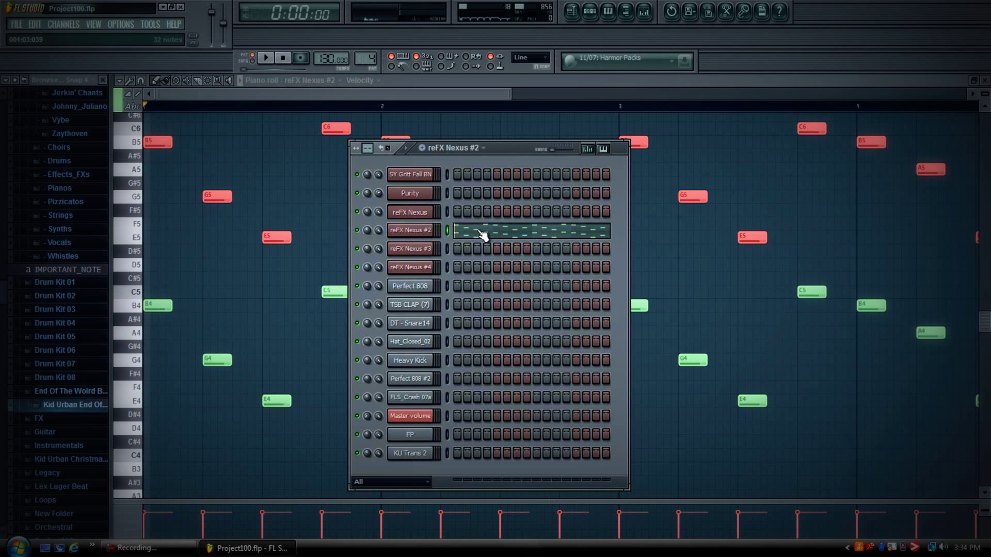
key(KP_Add)
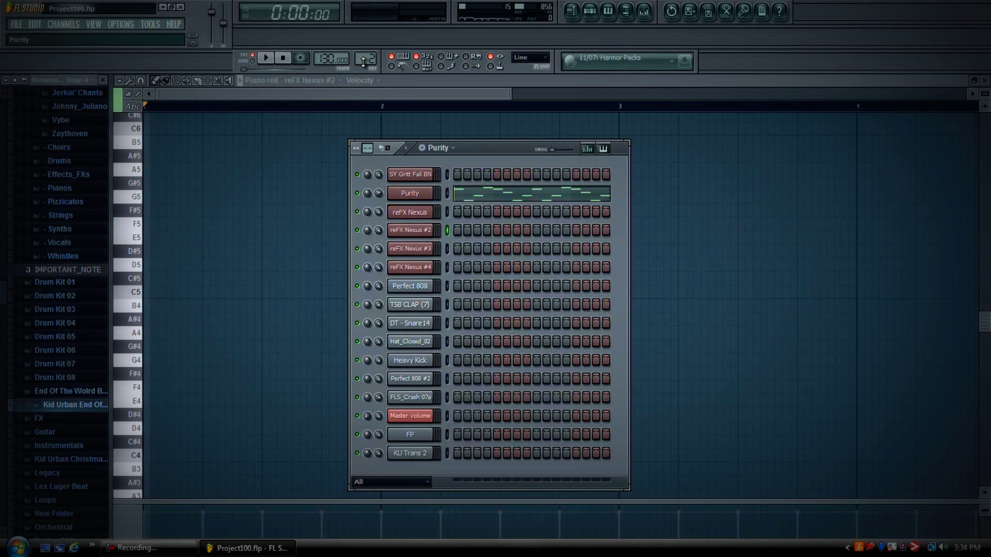
scroll(363, 62, up, 2)
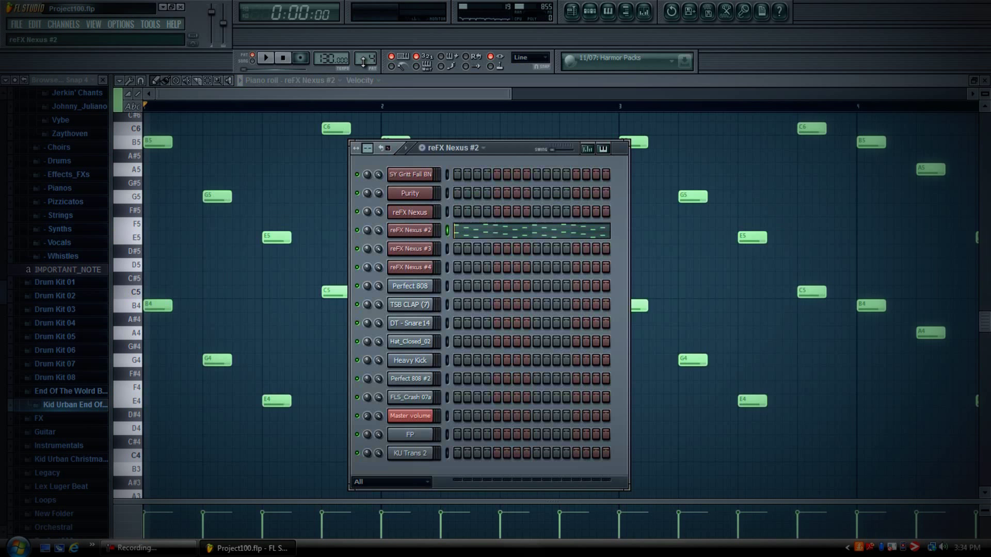
click(389, 95)
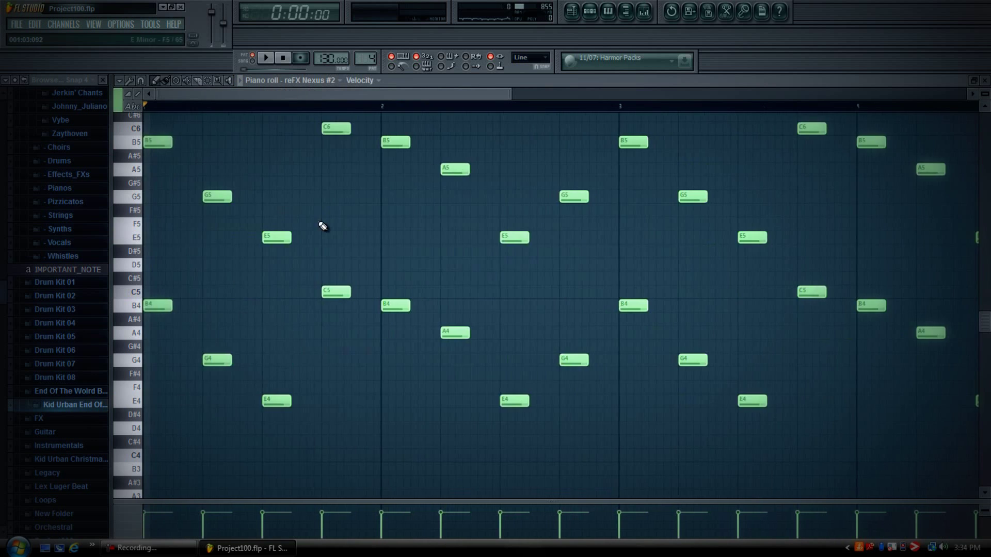
scroll(310, 235, down, 2)
Switch to pattern 5 and examine the reFX Nexus #3 AR Krystaline preset, browsing the Arpeggios and Gated Pads categories.
click(591, 10)
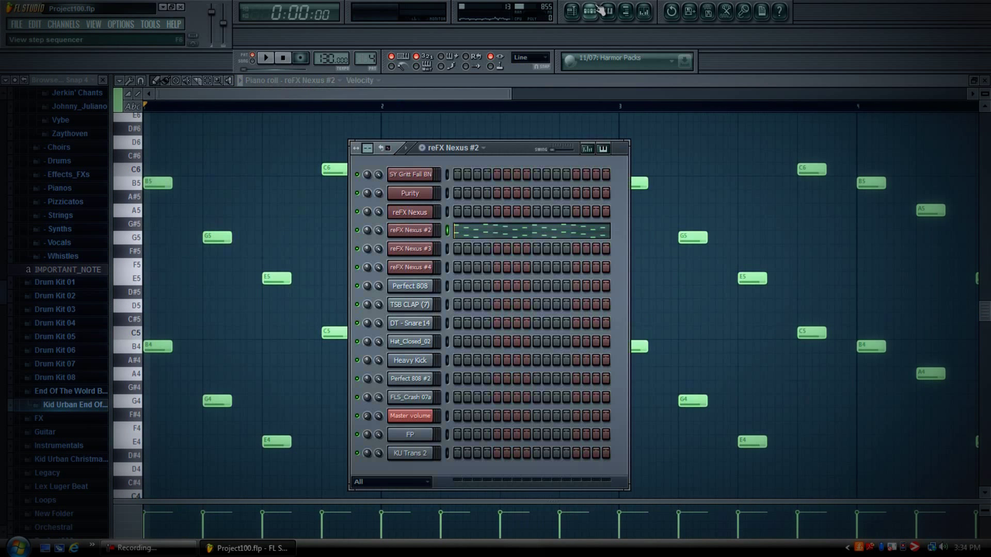
scroll(361, 59, up, 1)
scroll(361, 59, down, 1)
scroll(361, 59, up, 1)
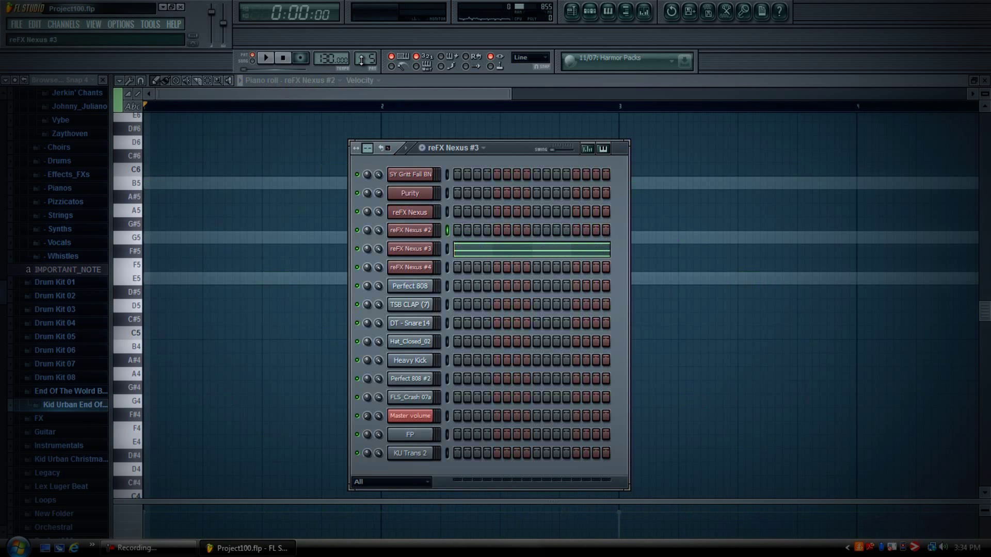
drag(507, 150, 514, 147)
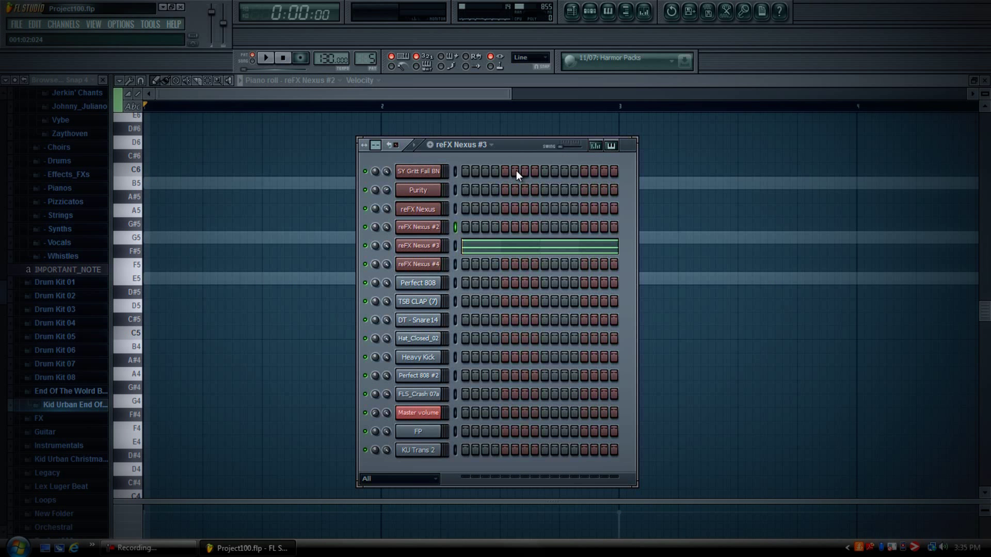
click(433, 246)
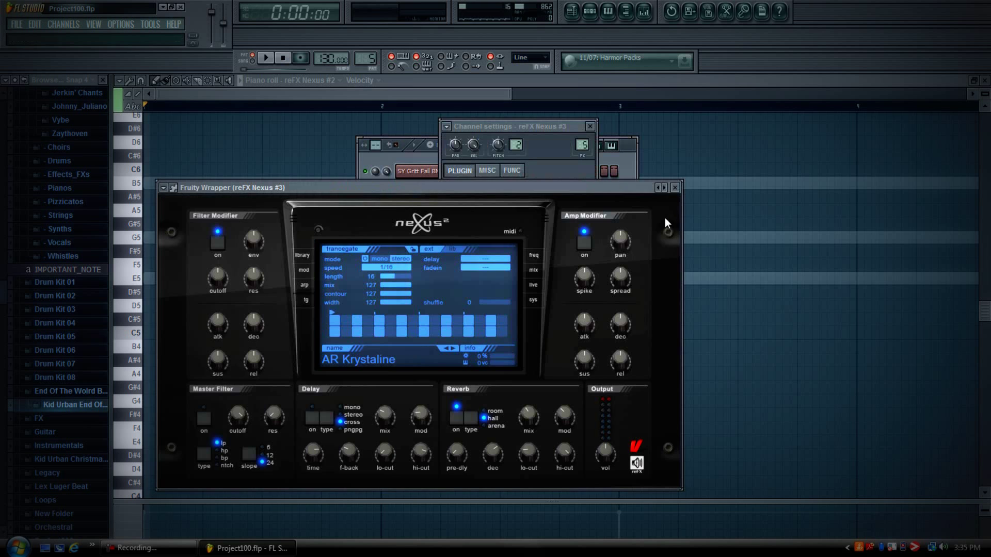
click(301, 257)
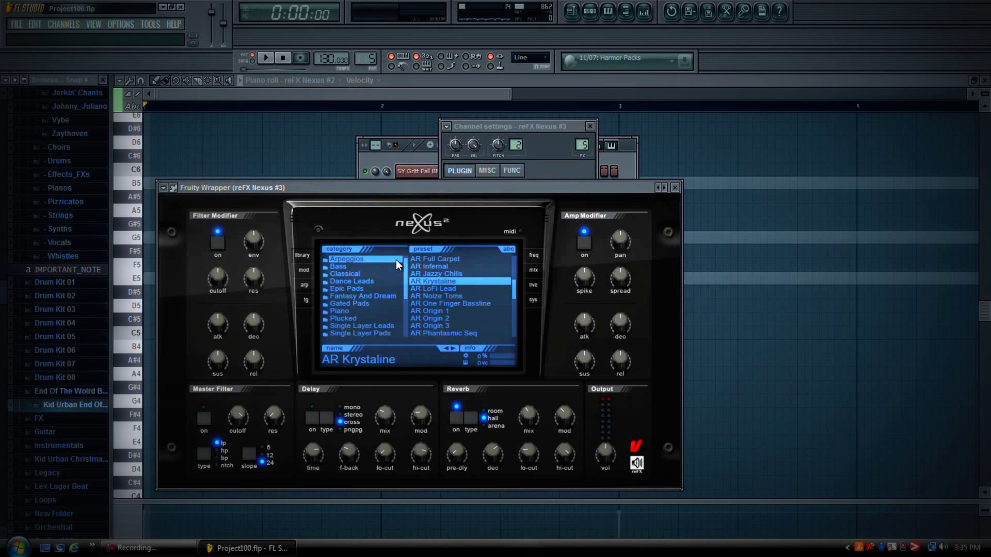
click(355, 302)
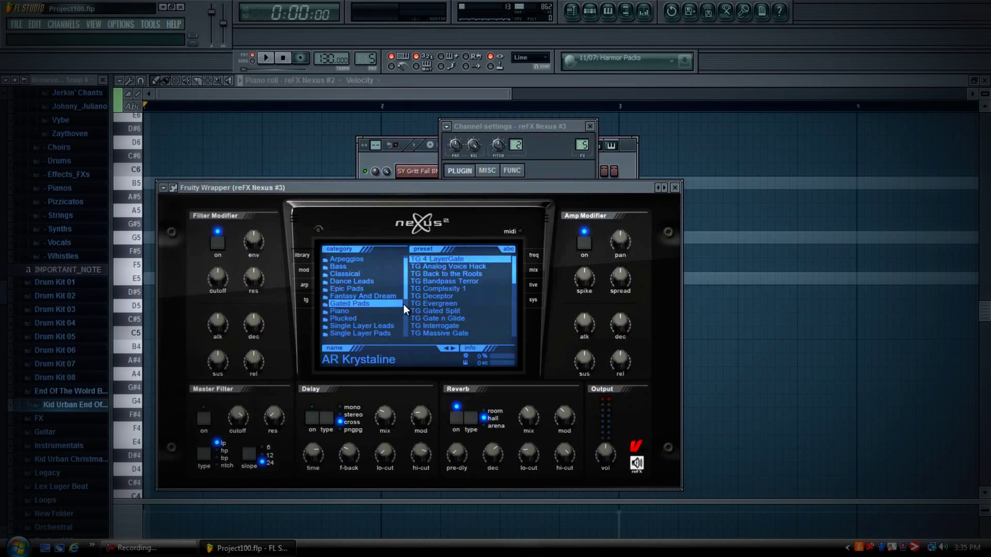
click(355, 257)
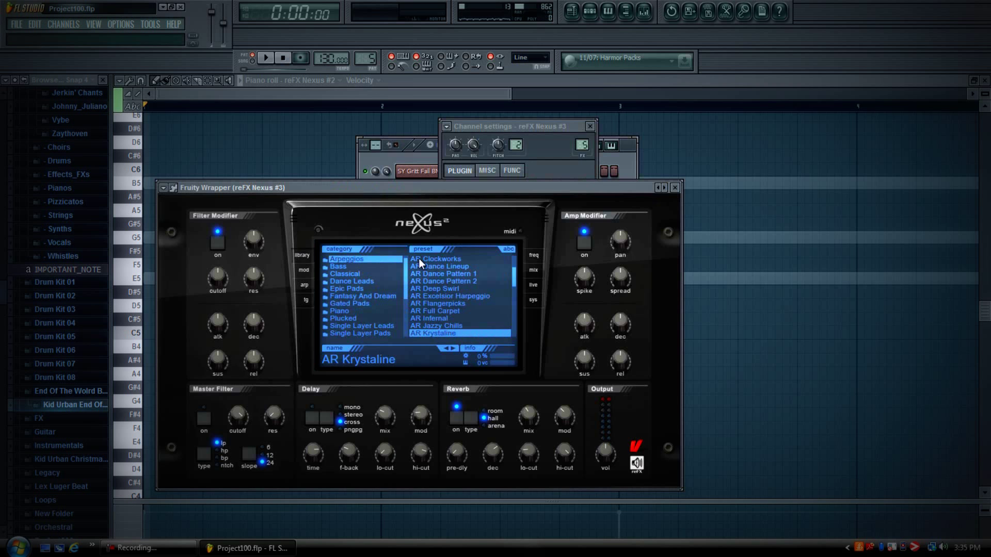
Examine the sustained reFX Nexus #3 chord notes in the piano roll and play pattern 5 back.
click(406, 160)
click(411, 86)
click(589, 12)
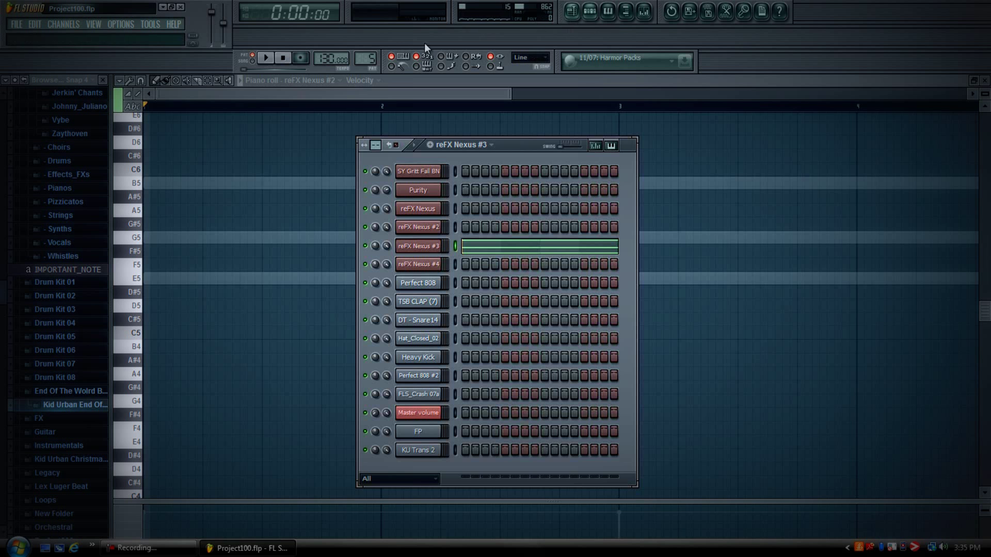
click(521, 248)
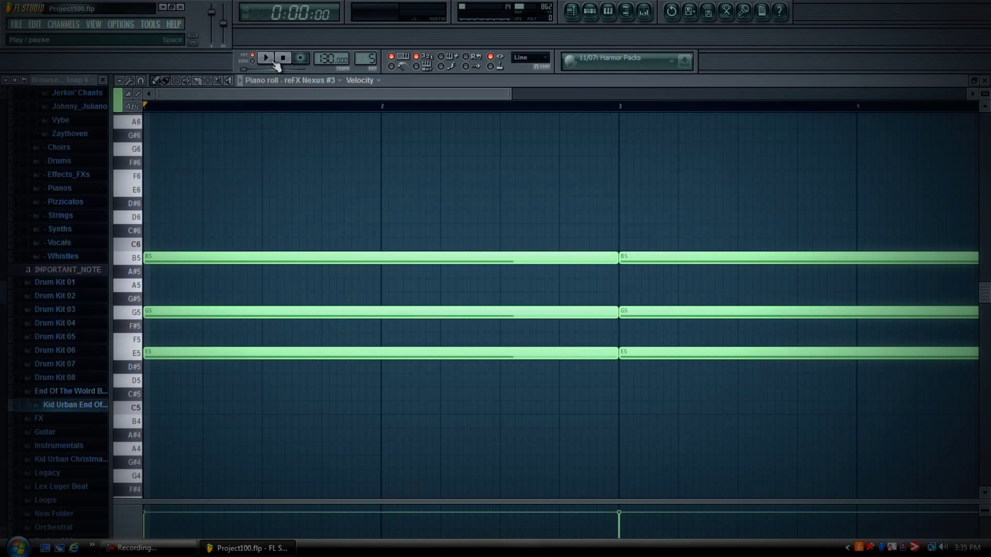
key(space)
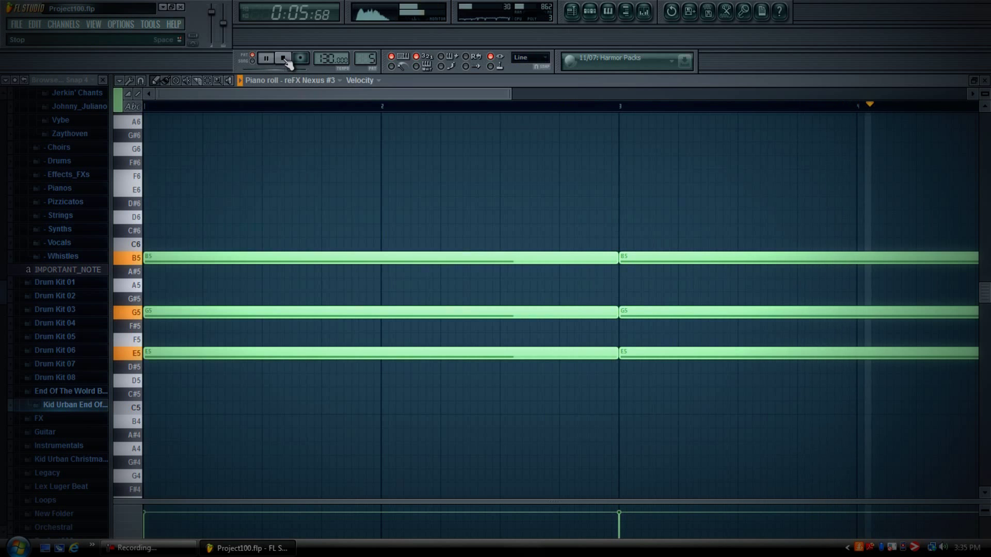
click(283, 58)
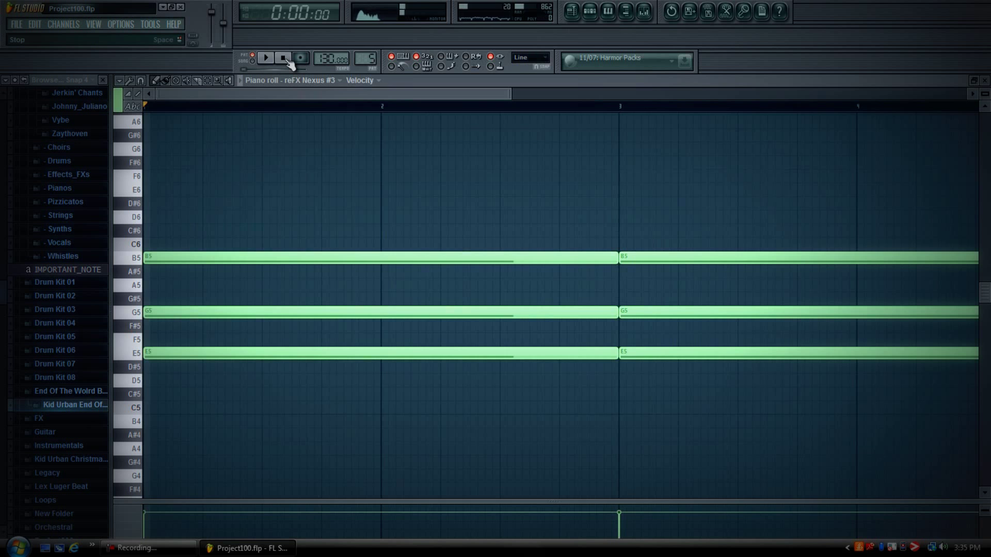
click(590, 11)
click(466, 102)
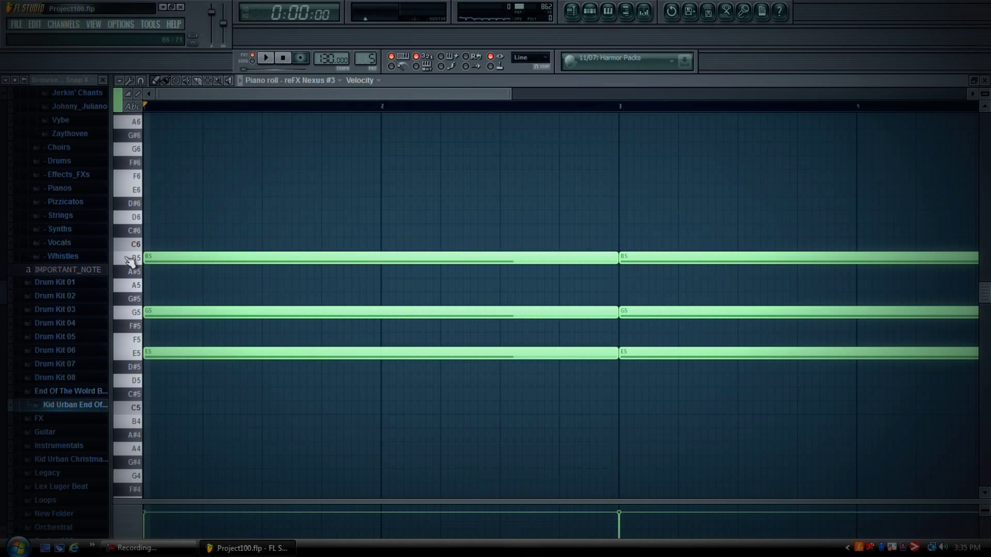
Switch to pattern 6, examine the reFX Nexus #4 notes in the piano roll and play them back.
click(590, 11)
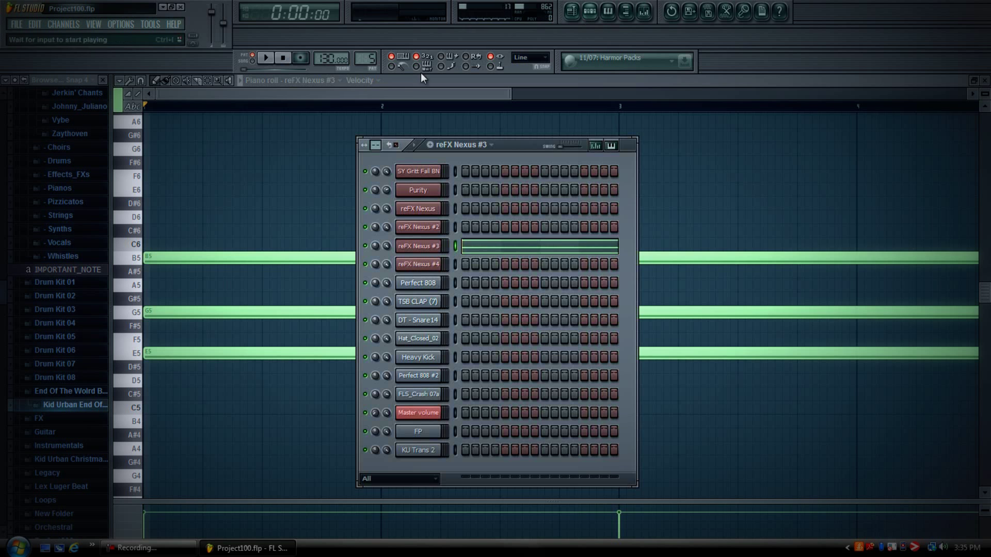
scroll(371, 58, up, 1)
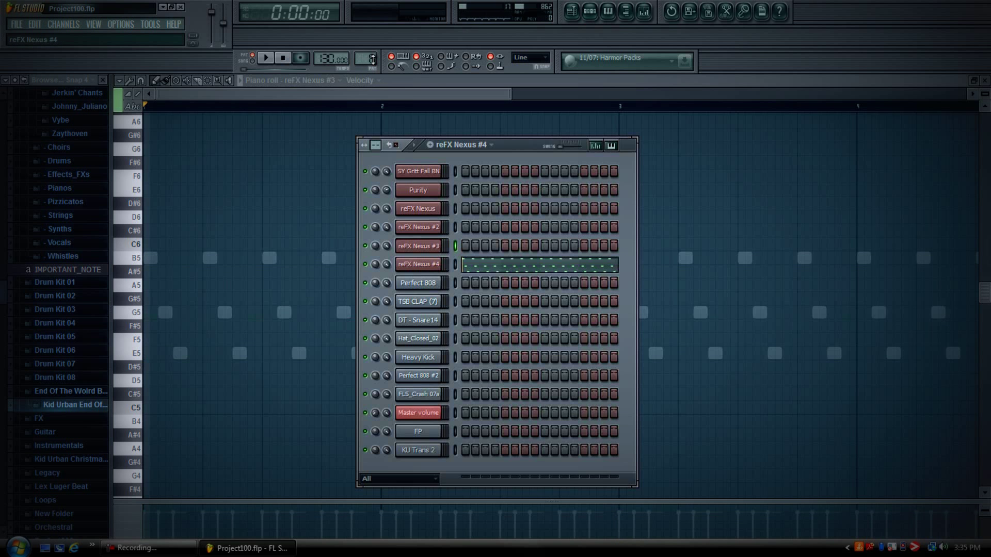
click(389, 96)
click(589, 11)
click(485, 268)
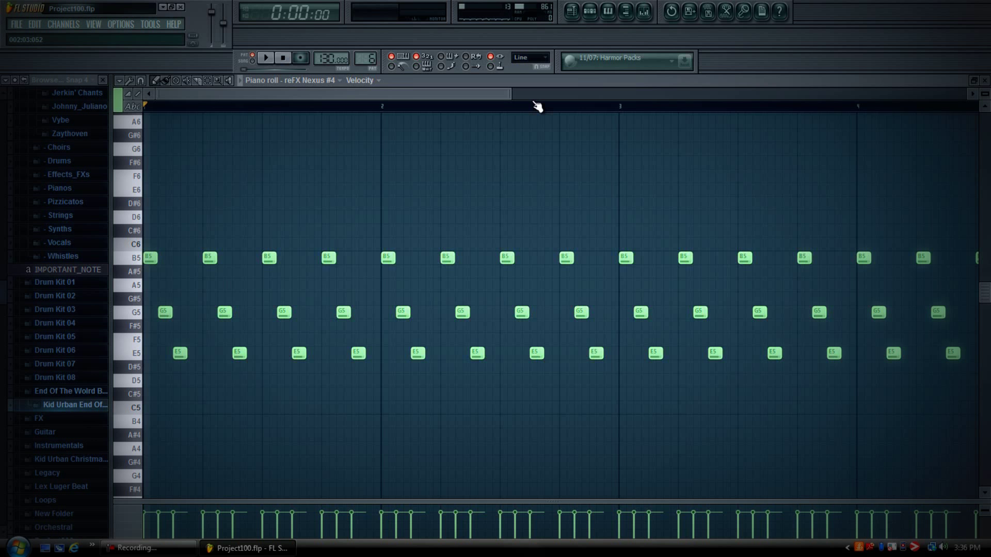
mouse_move(506, 93)
mouse_down()
mouse_move(675, 97)
mouse_move(506, 94)
mouse_up()
click(268, 57)
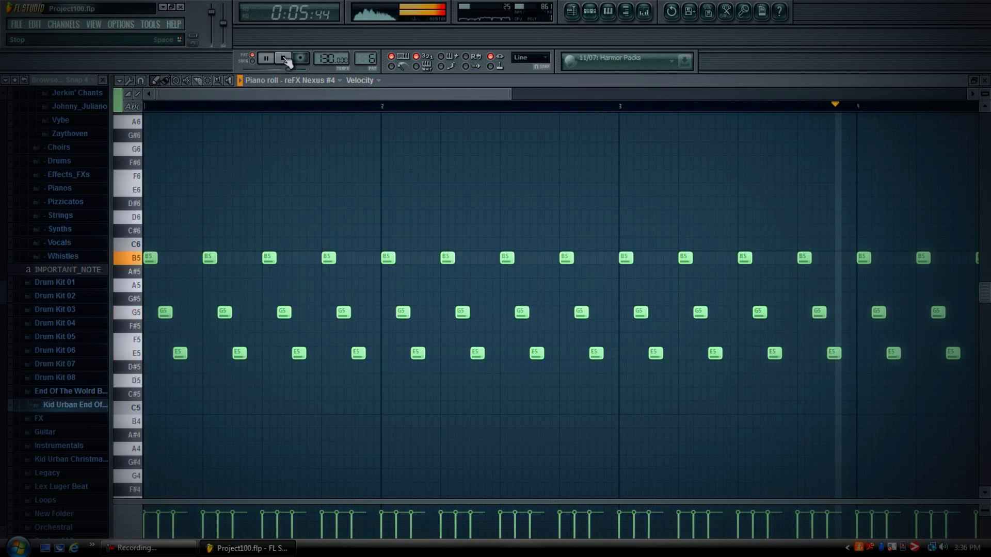
click(284, 58)
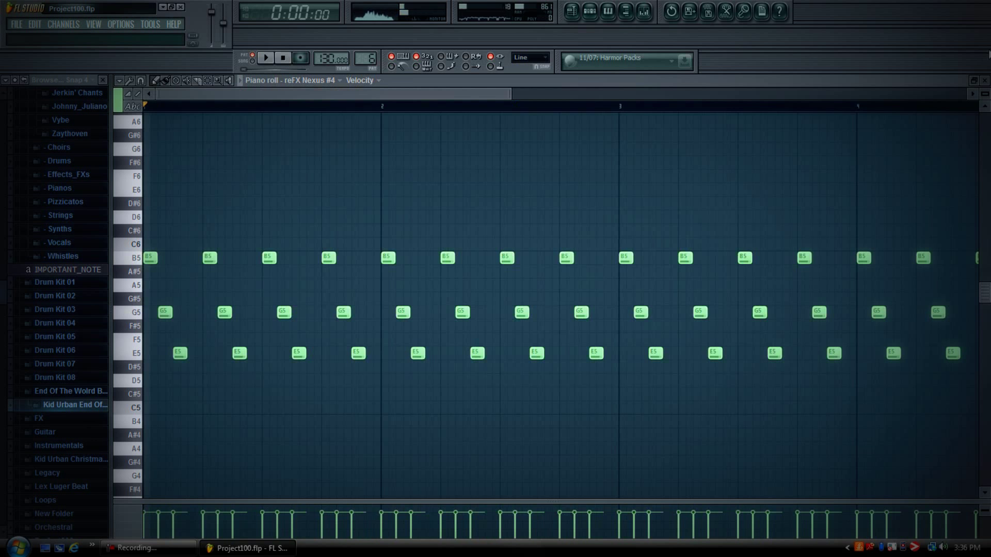
Review the song arrangement in the playlist, with the track height reduced to show all the tracks.
click(984, 81)
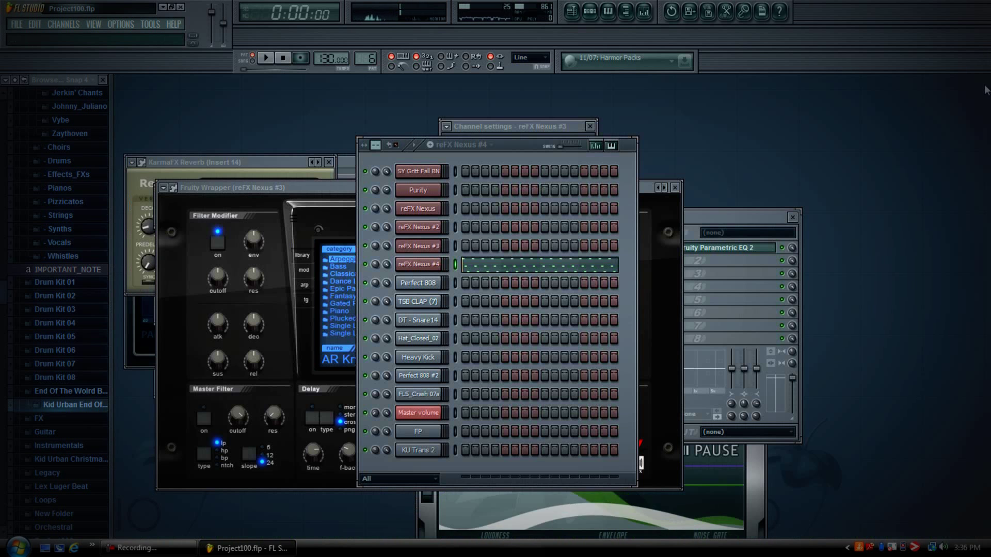
click(571, 11)
drag(227, 94, 279, 95)
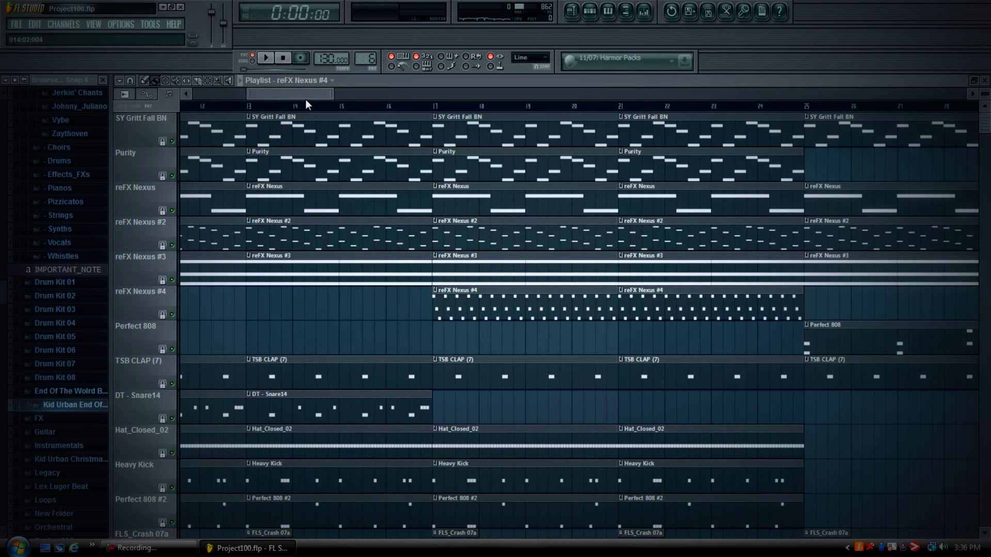
drag(304, 95, 232, 95)
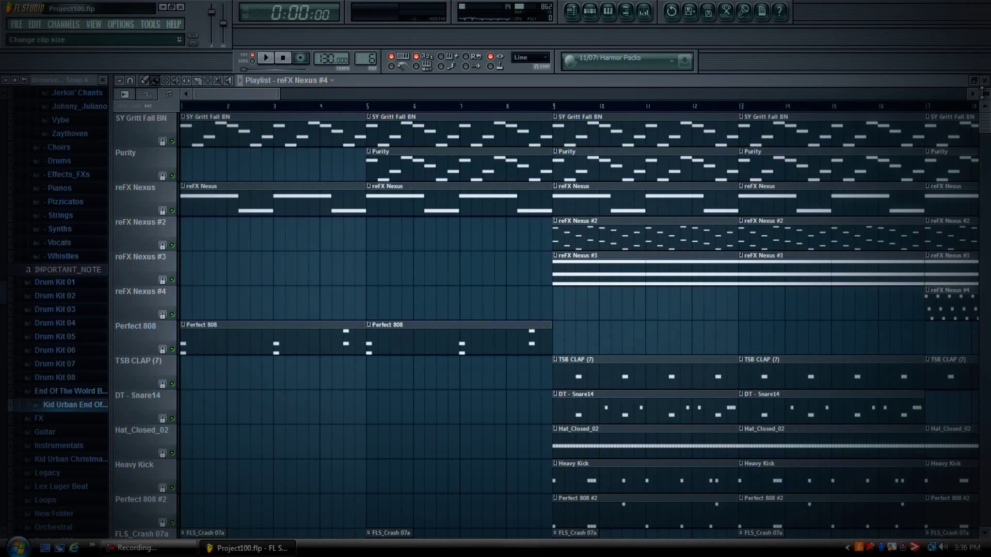
scroll(982, 94, down, 2)
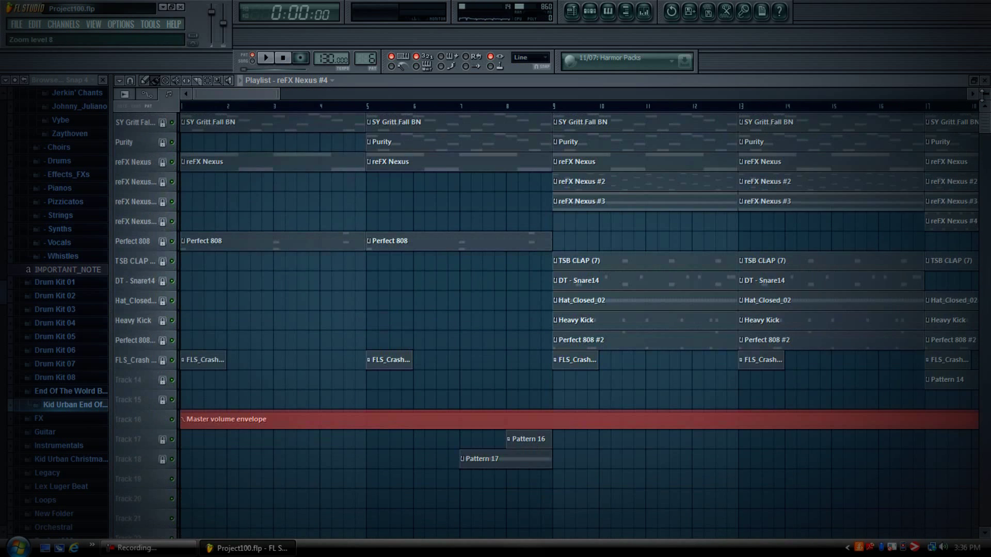
Compare the melody patterns with the Perfect 808 pattern by stepping through them in the step sequencer.
click(590, 11)
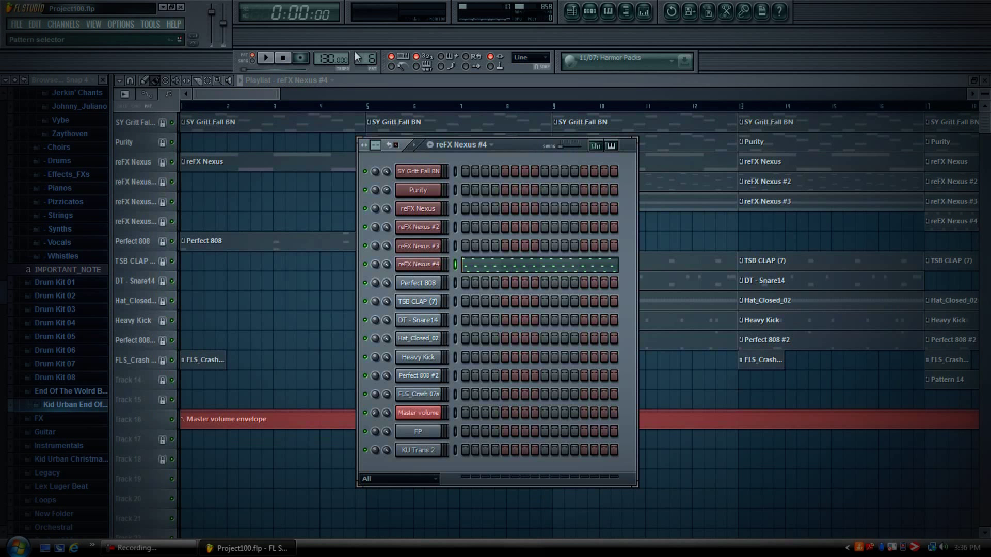
scroll(363, 58, up, 1)
scroll(363, 58, down, 3)
scroll(366, 59, down, 4)
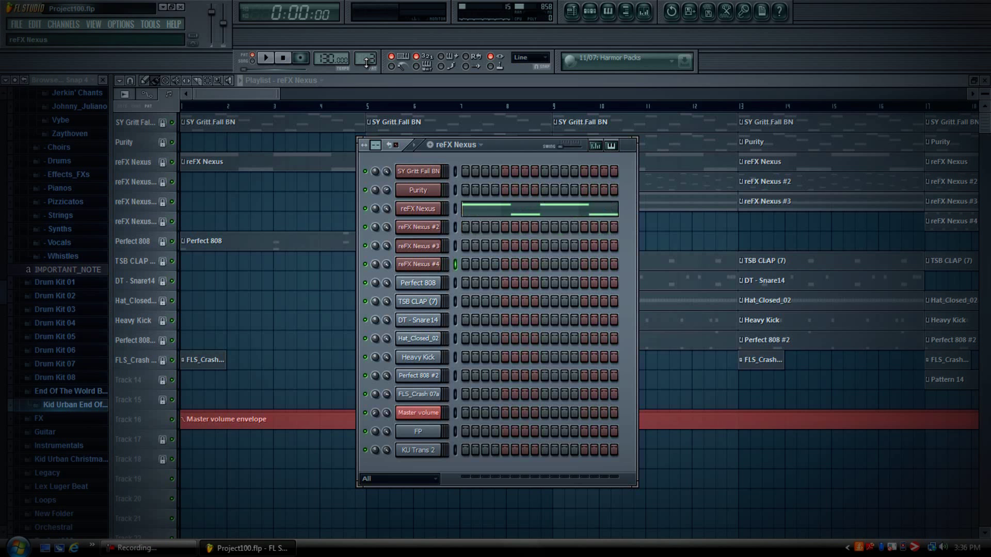
scroll(366, 62, up, 1)
scroll(367, 62, down, 1)
scroll(367, 62, down, 1)
scroll(366, 62, up, 4)
scroll(366, 61, up, 1)
scroll(366, 62, down, 1)
scroll(367, 62, down, 2)
scroll(366, 62, up, 2)
scroll(366, 62, up, 2)
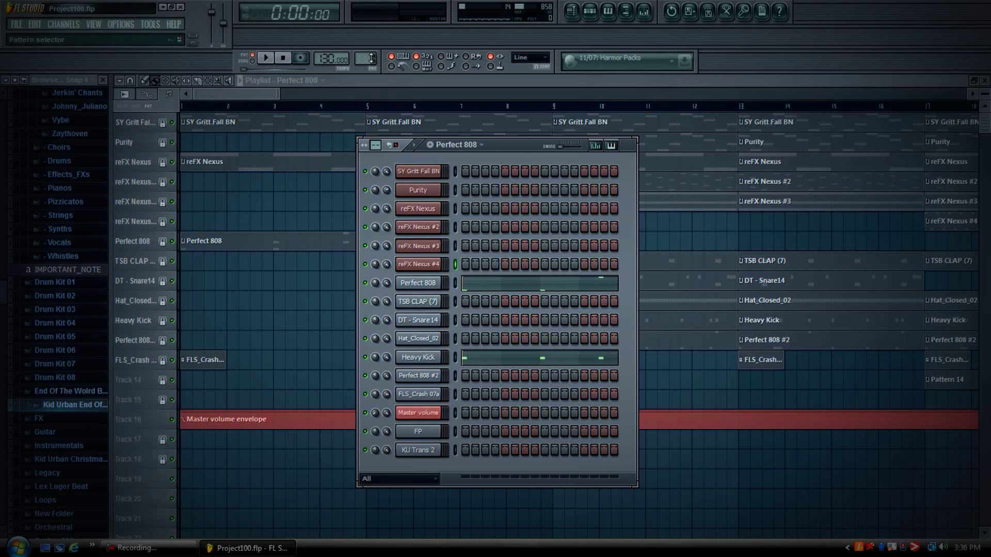
Return to pattern 1 and open the SY Gritt Fall BN melody in the piano roll.
scroll(367, 57, down, 2)
scroll(370, 58, down, 4)
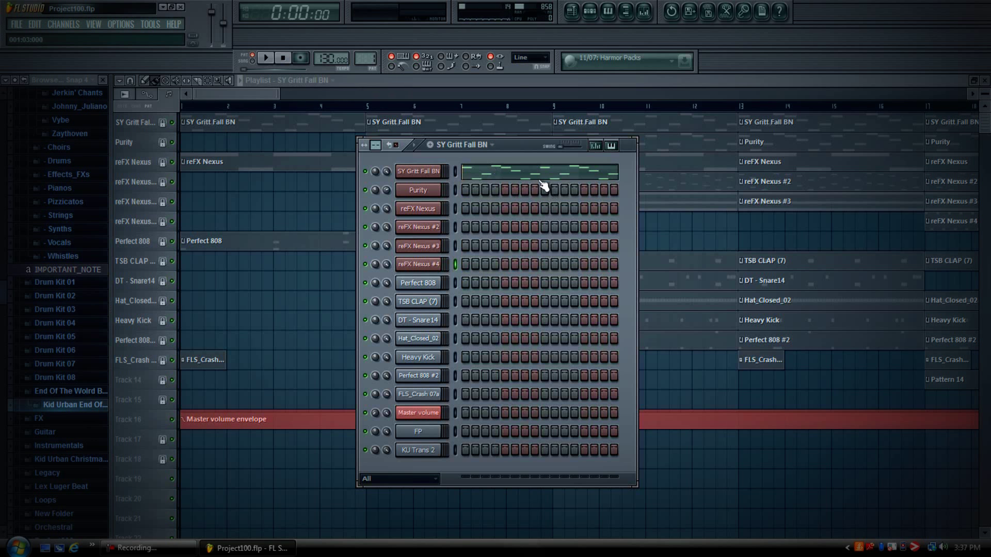
click(543, 178)
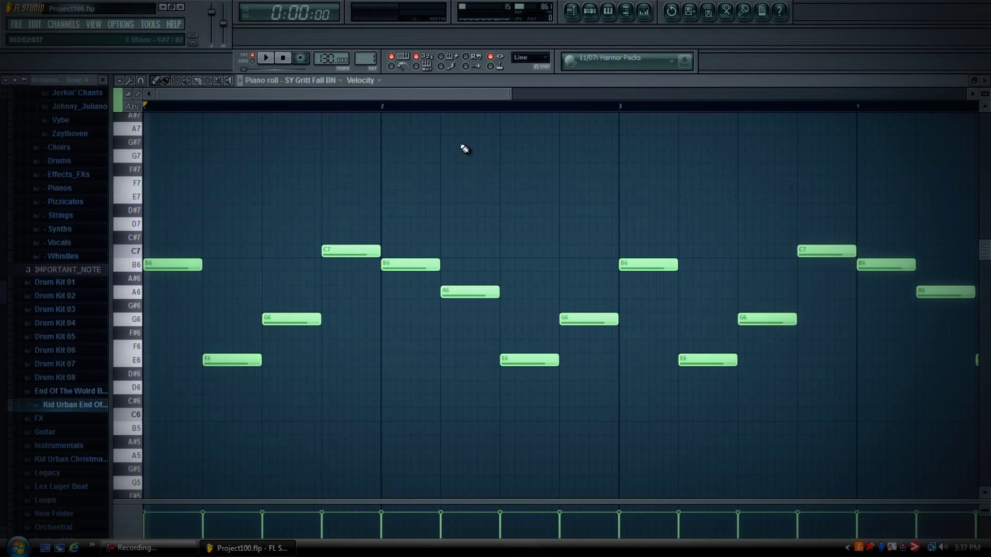
mouse_move(447, 93)
mouse_down()
mouse_move(559, 93)
mouse_move(447, 93)
mouse_up()
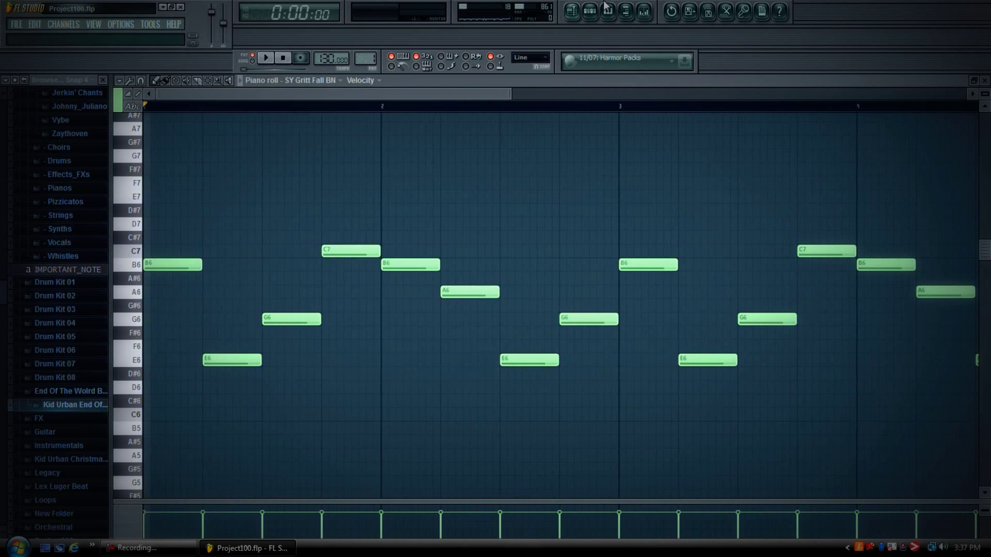
Compare the first patterns with the SY Gritt Fall BN melody by stepping back and forth through them in the step sequencer.
click(590, 11)
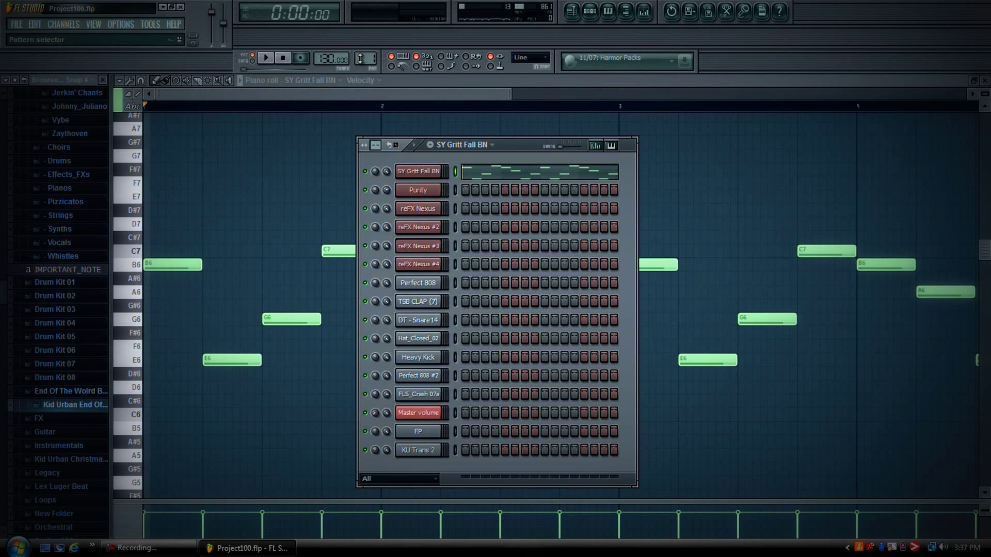
key(Down)
key(Down)
key(Down)
key(Up)
key(Up)
key(Up)
click(588, 18)
click(590, 13)
key(Down)
key(Down)
Switch to pattern 10 and examine the Hat_Closed_02 notes in the piano roll.
scroll(362, 62, up, 7)
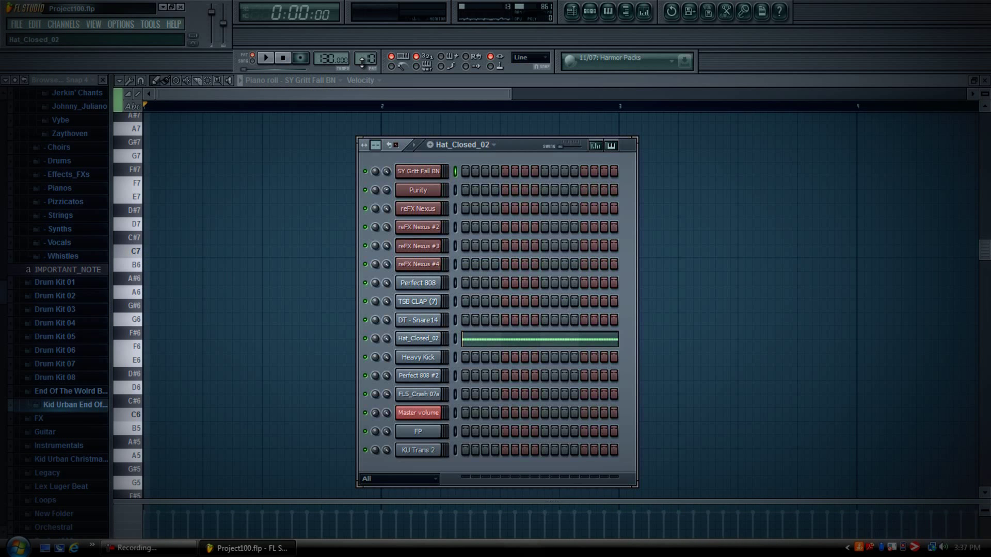
click(562, 340)
mouse_move(298, 98)
mouse_down()
mouse_move(466, 97)
mouse_move(270, 88)
mouse_up()
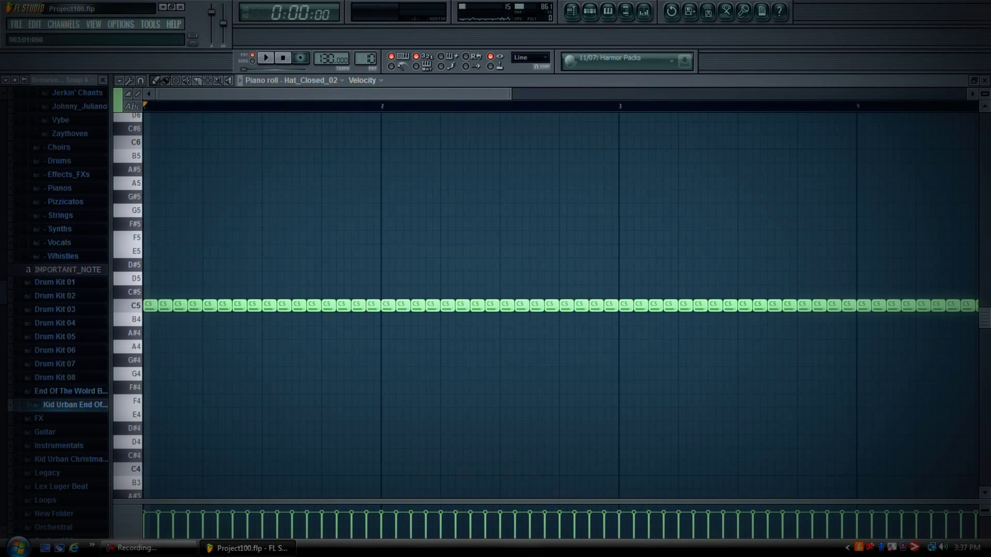
Check the playlist, switch to pattern 9, open the DT - Snare14 notes in the piano roll and play them to the end.
key(F6)
key(F5)
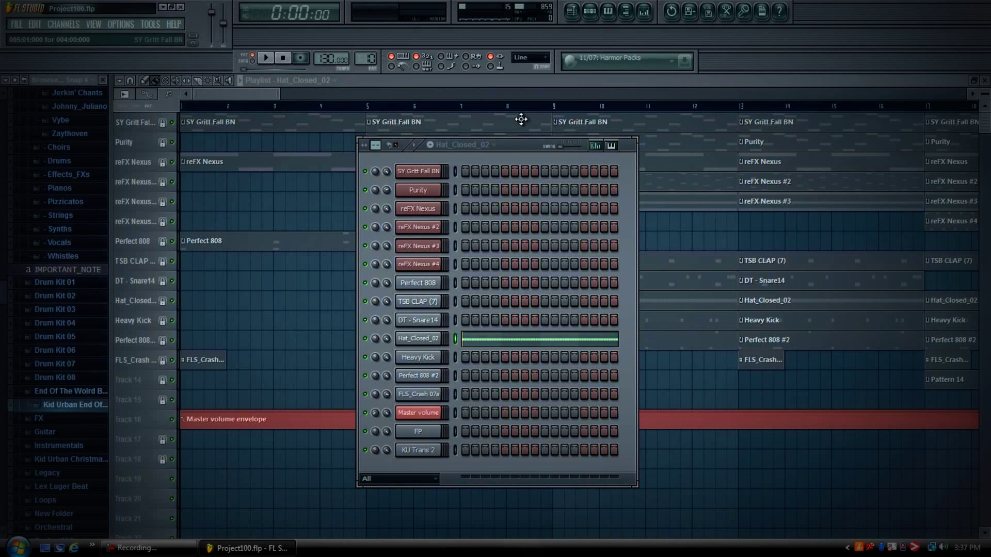
scroll(370, 58, up, 2)
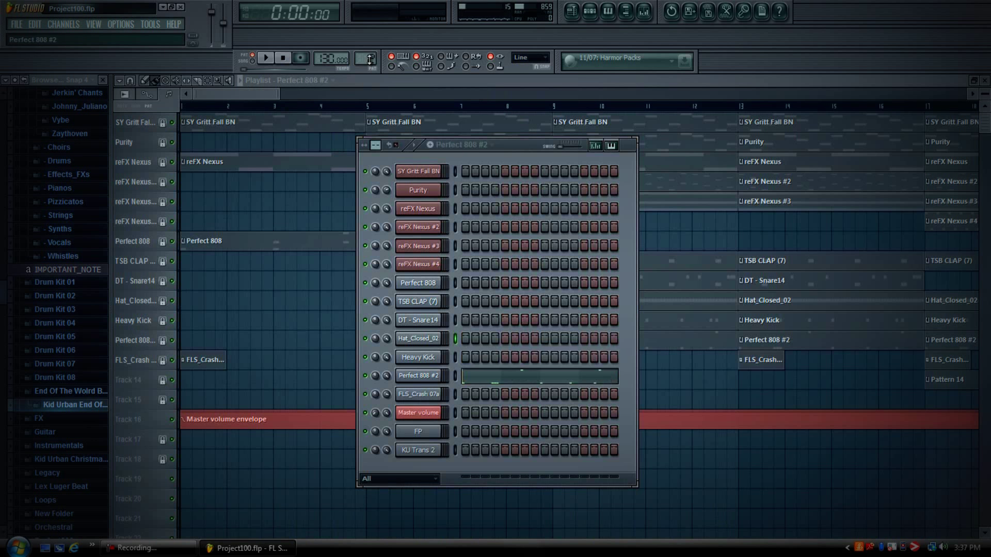
scroll(371, 58, down, 3)
click(550, 315)
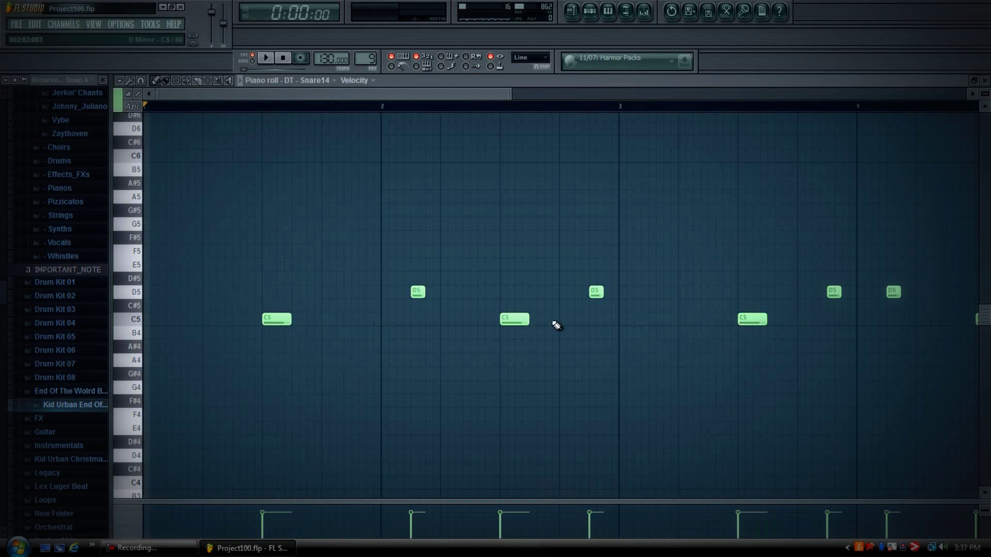
drag(414, 91, 332, 90)
click(273, 58)
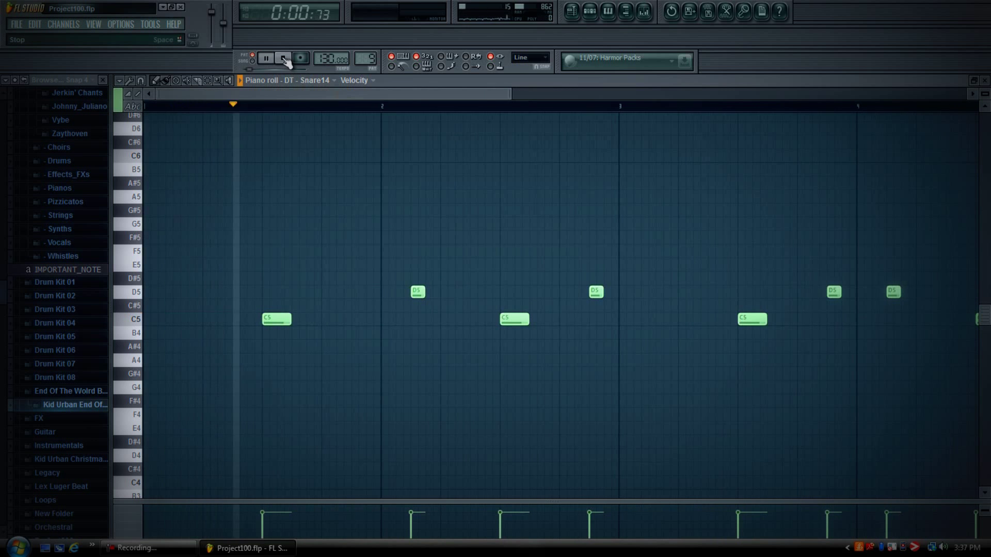
drag(292, 98, 398, 98)
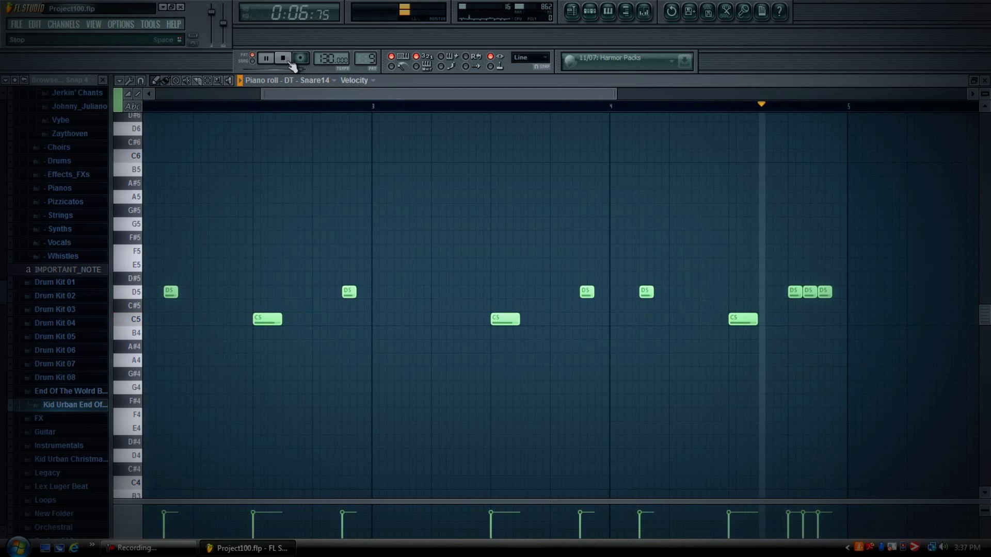
key(space)
Browse the drum patterns in the step sequencer and play back pattern 7 with its Perfect 808 and Heavy Kick notes.
click(590, 14)
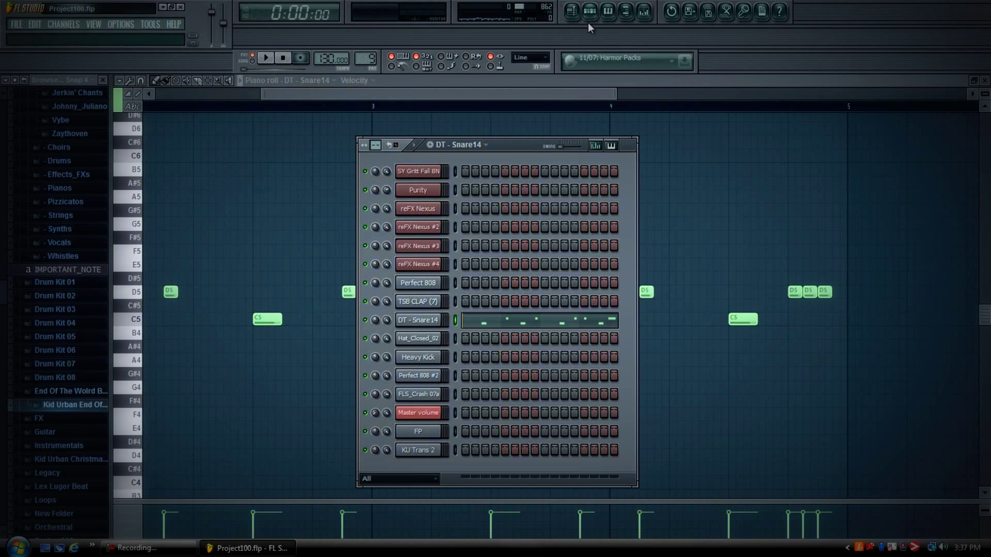
scroll(363, 58, up, 1)
scroll(363, 58, up, 1)
scroll(363, 58, up, 3)
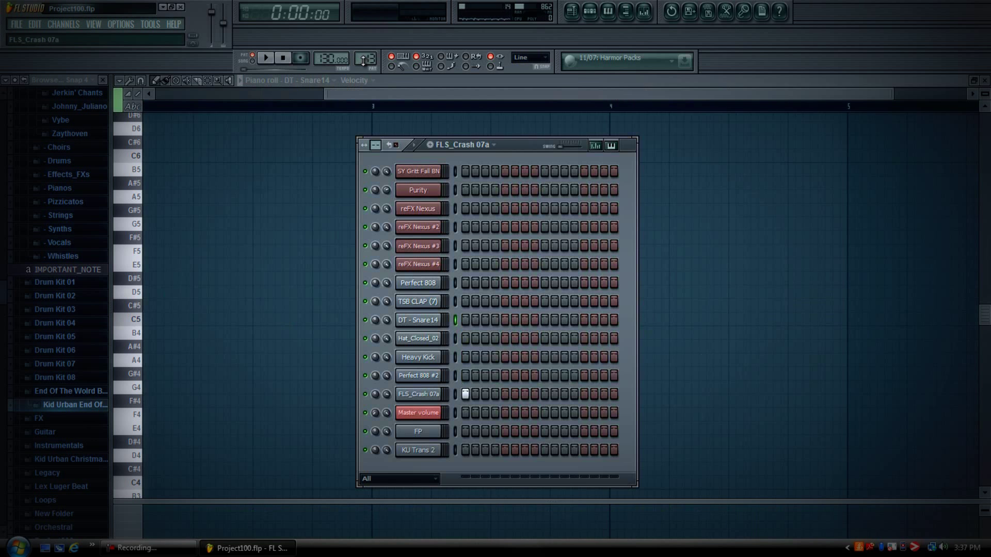
scroll(365, 61, up, 1)
scroll(365, 62, down, 5)
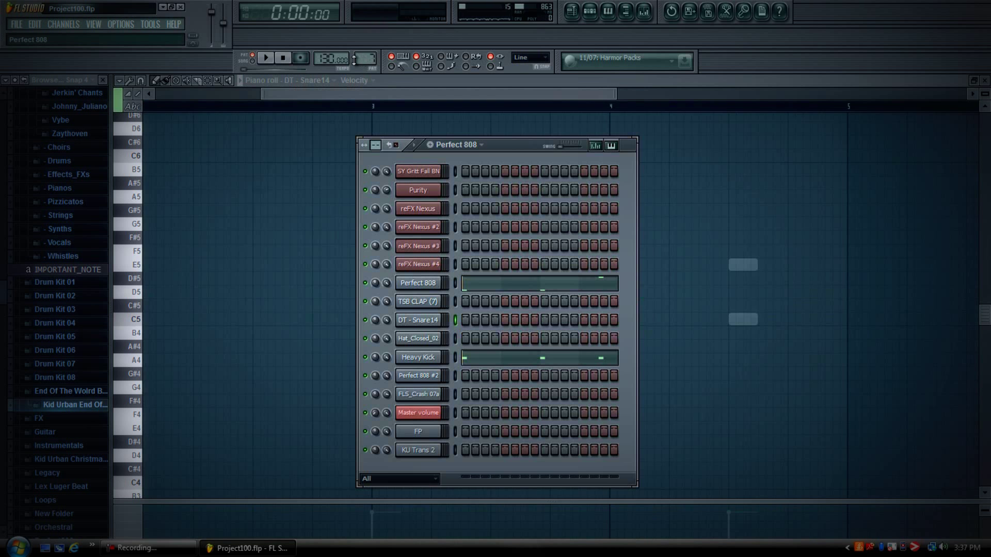
click(266, 58)
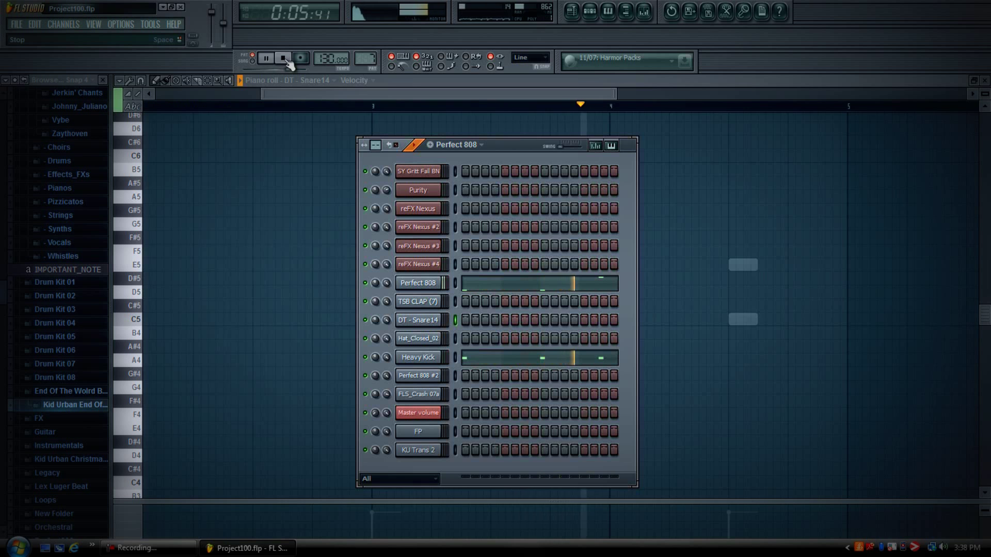
click(284, 59)
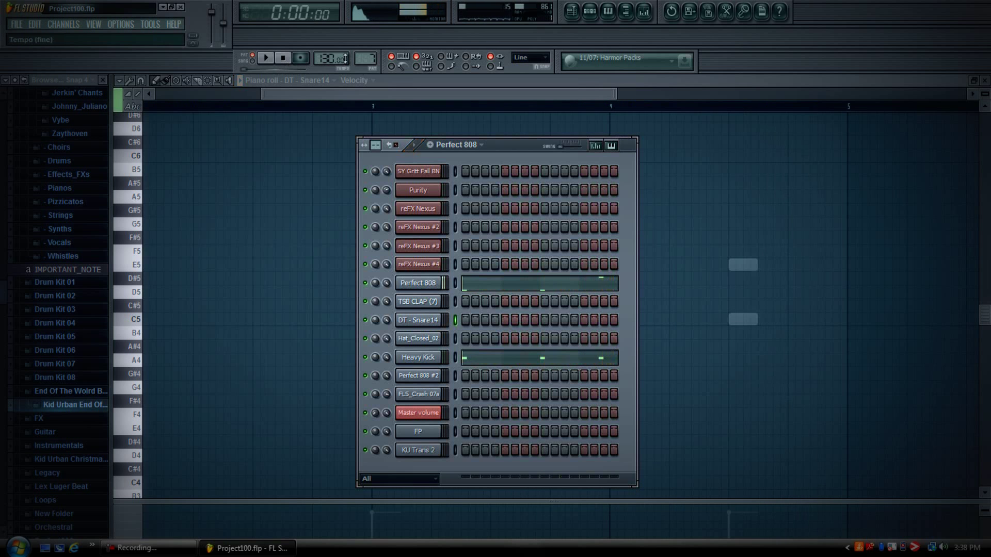
Step through the DT - Snare14 pattern to pattern 10 and play back the Hat_Closed_02 notes.
scroll(366, 58, down, 1)
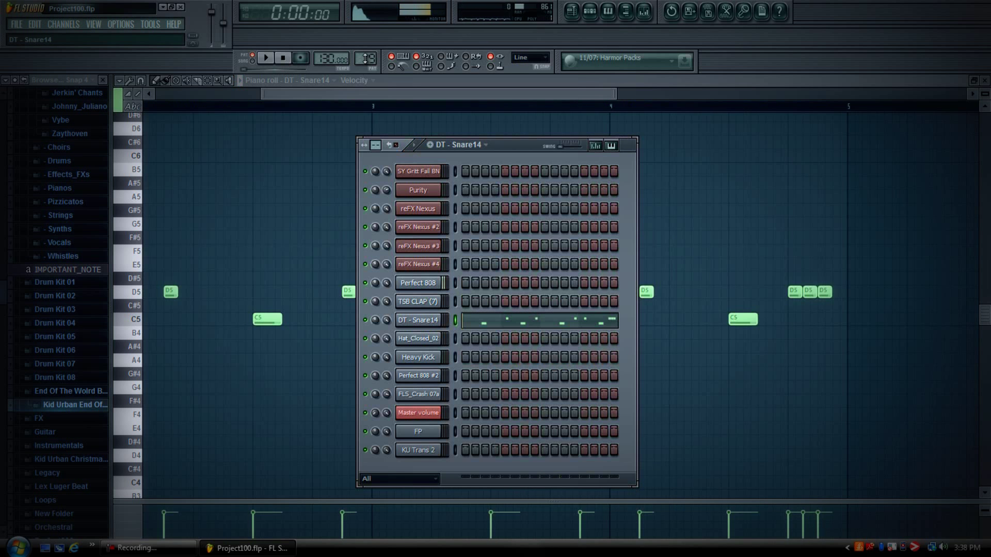
scroll(365, 58, down, 1)
scroll(366, 59, down, 2)
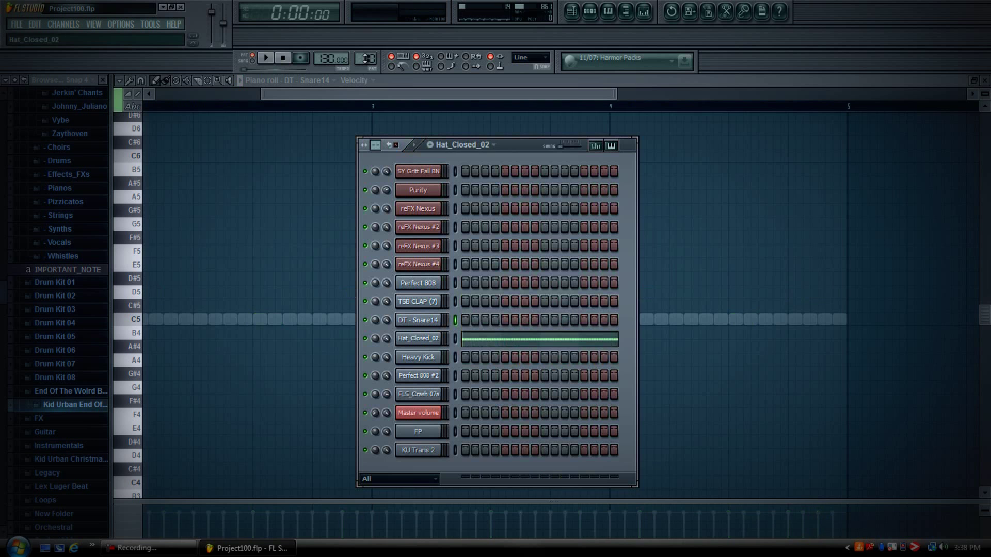
click(266, 58)
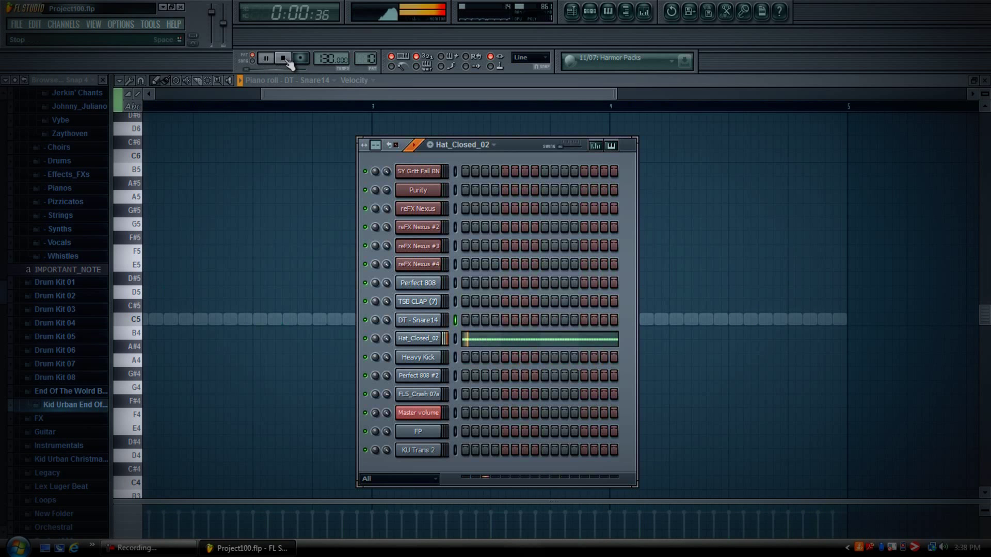
click(283, 58)
Play back Perfect 808 #2 in pattern 12 and compare it with the Perfect 808 notes in pattern 7.
scroll(366, 58, down, 1)
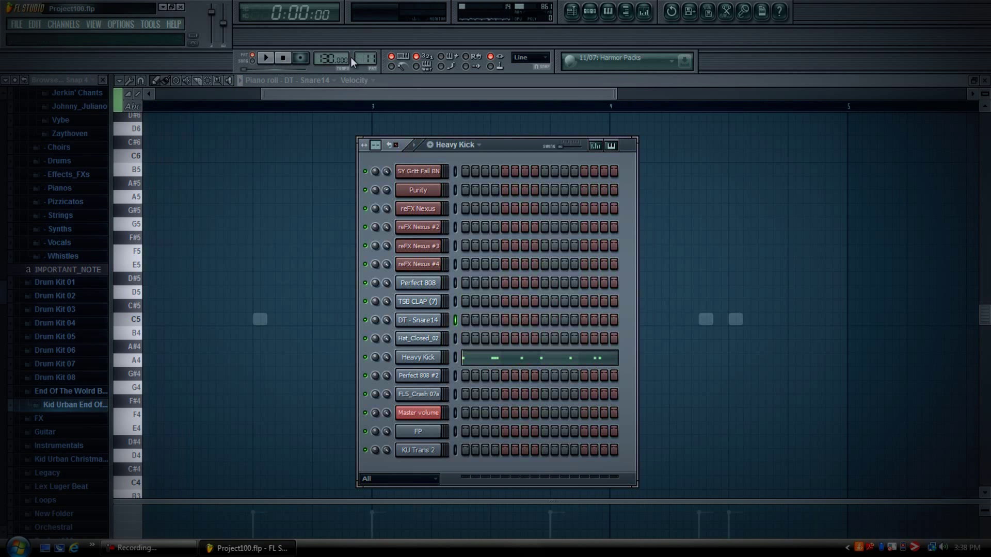
scroll(365, 58, down, 1)
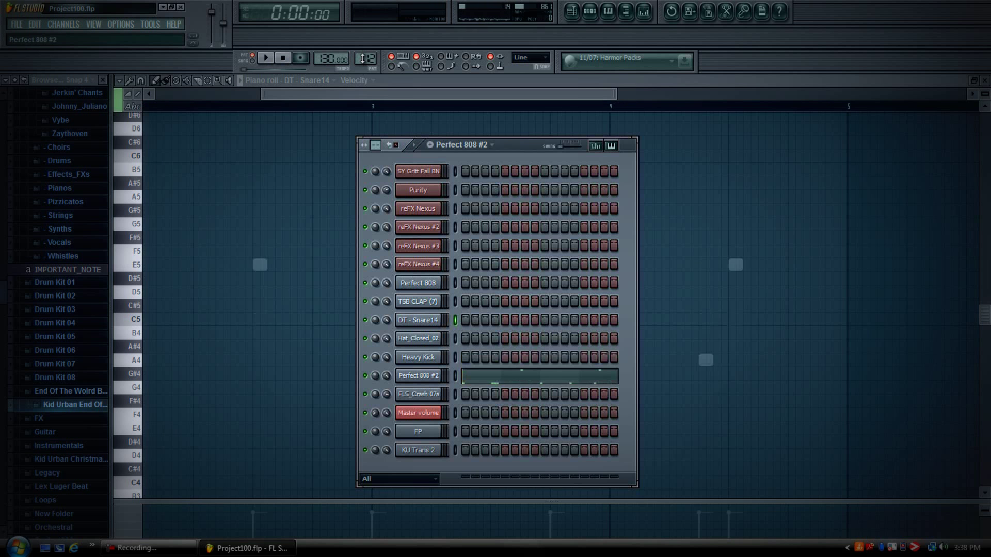
click(266, 59)
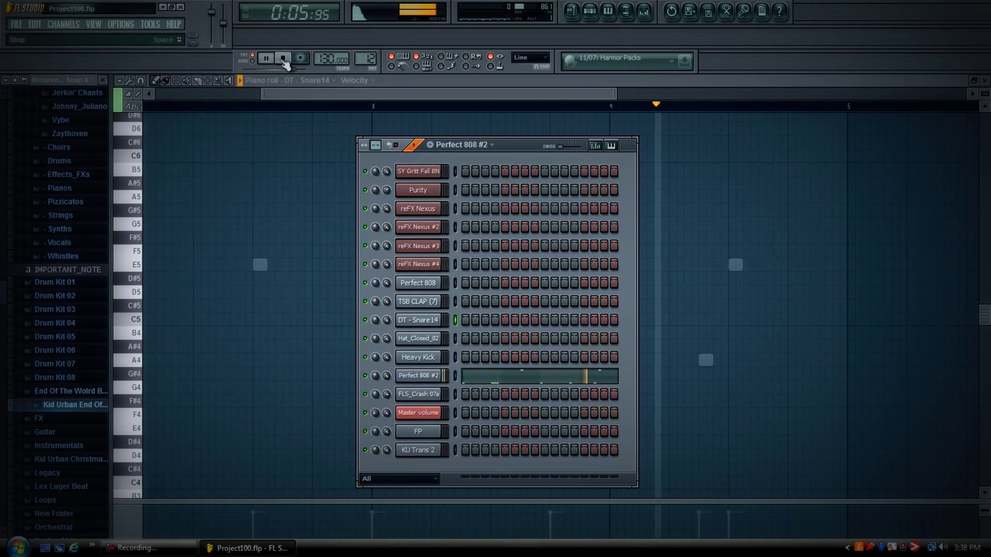
click(284, 59)
scroll(358, 58, down, 5)
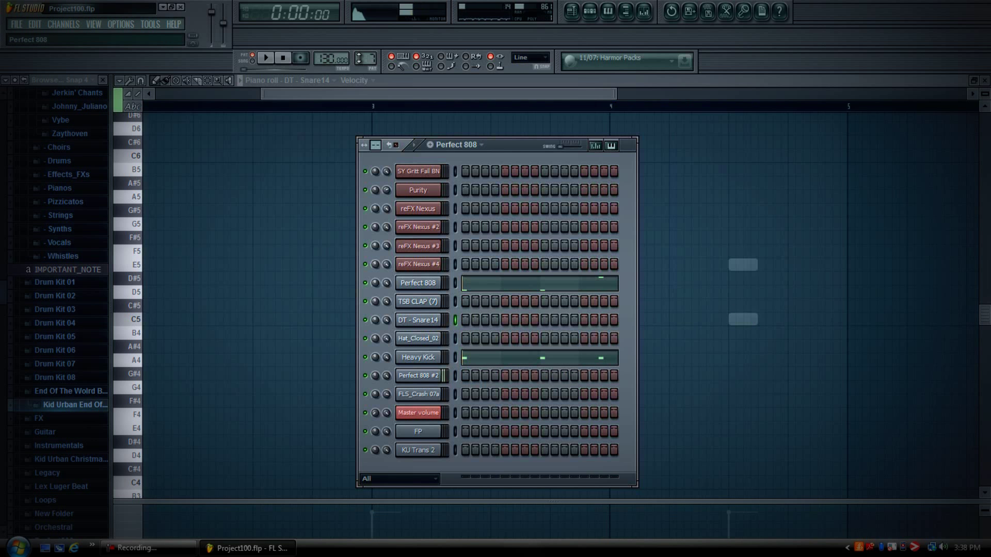
scroll(358, 58, up, 5)
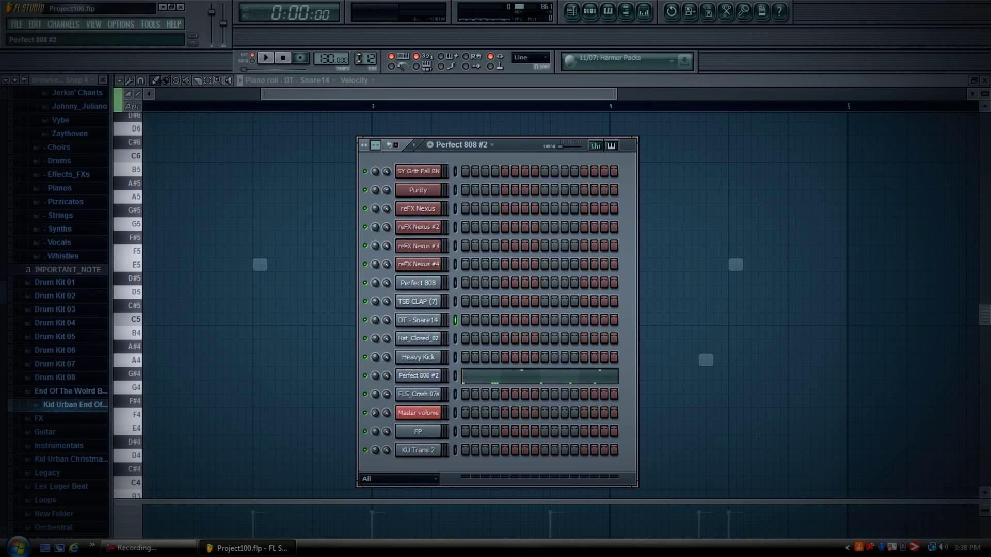
Play back the FLS_Crash 07a hit in pattern 13 and the DT - Snare14 notes in pattern 14.
scroll(359, 58, up, 1)
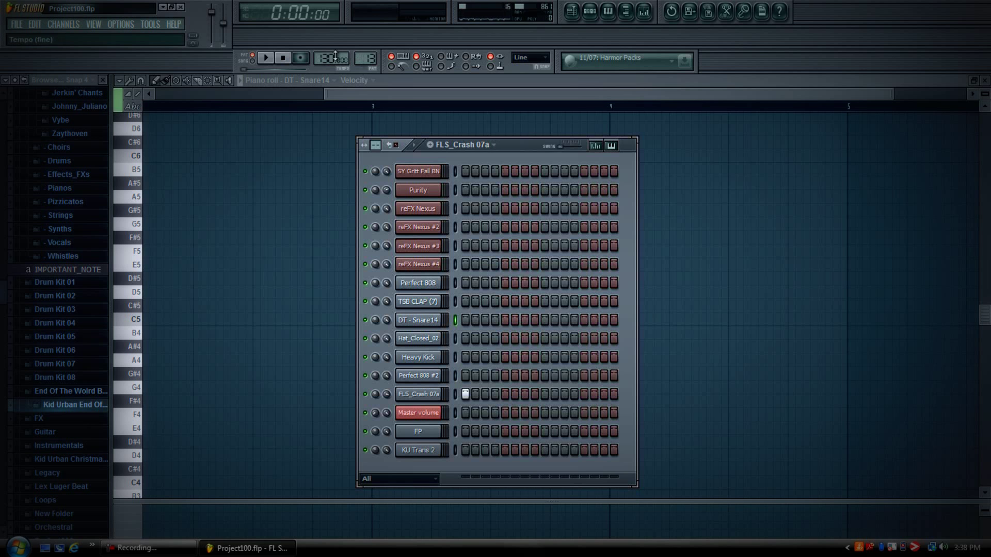
click(268, 58)
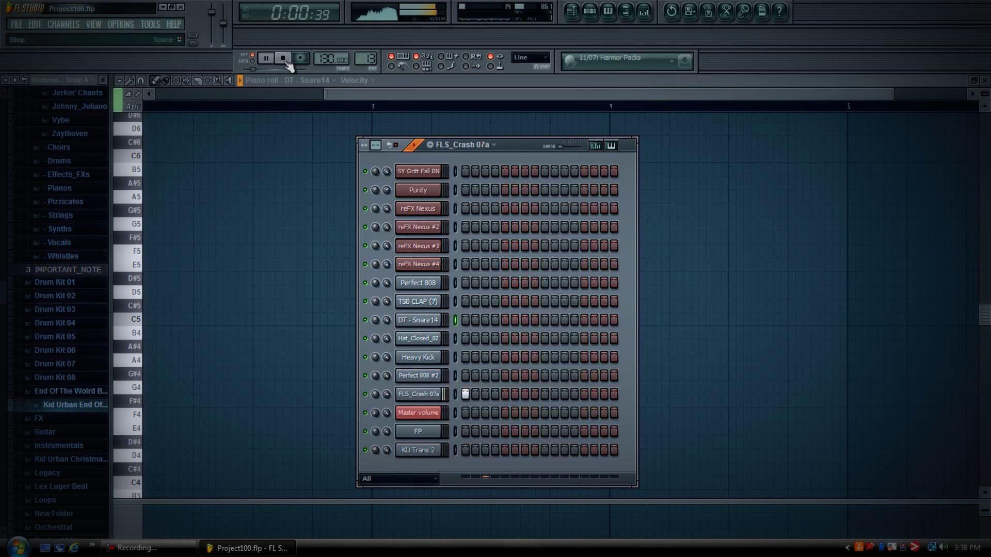
scroll(365, 59, up, 1)
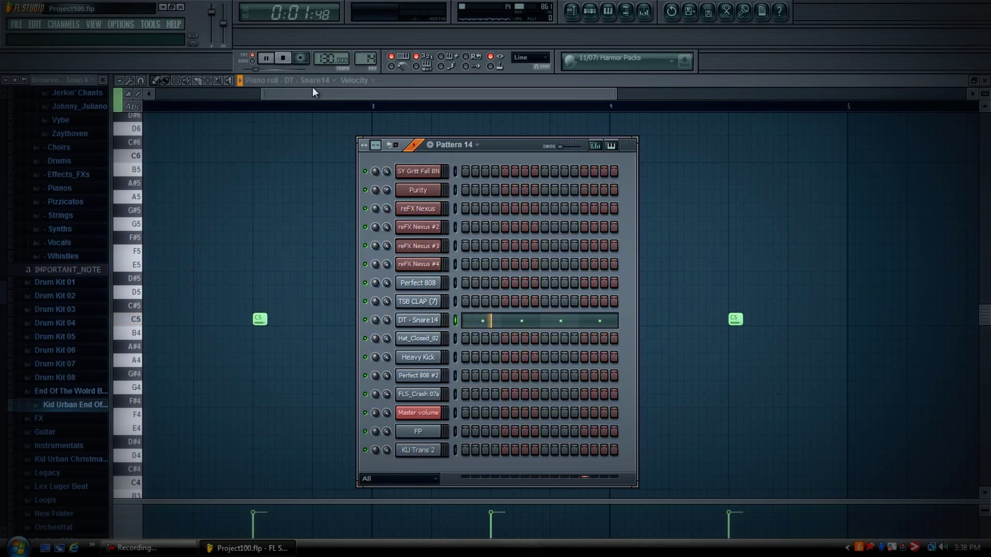
click(212, 91)
click(283, 58)
Switch to pattern 15, open its Hat_Closed_02 notes in the piano roll and play them back.
click(589, 11)
scroll(359, 58, up, 3)
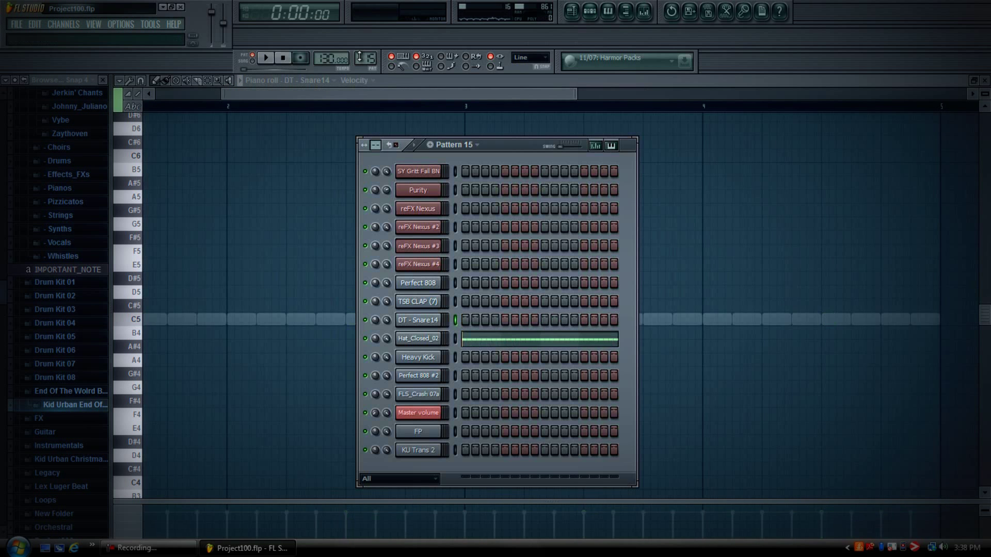
scroll(360, 57, down, 2)
click(497, 338)
click(159, 93)
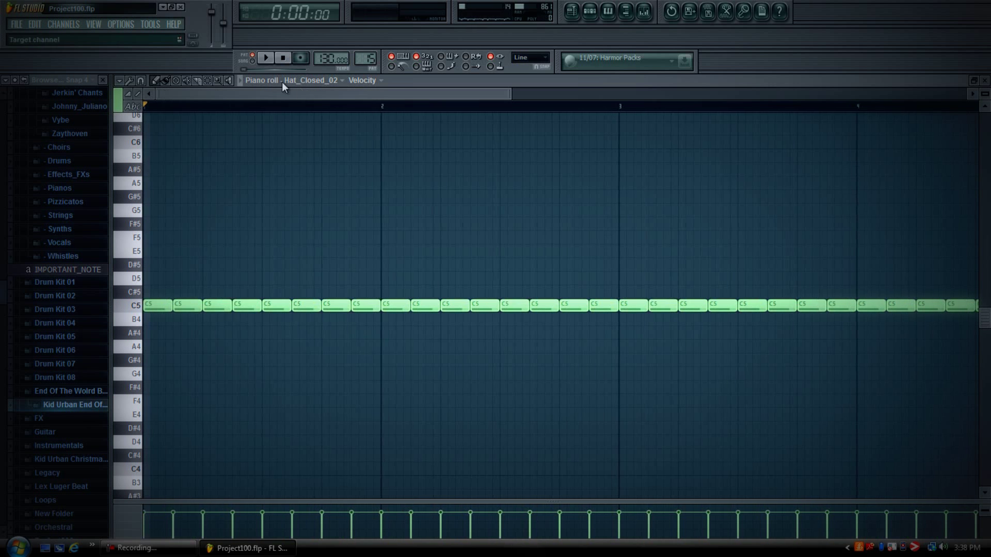
click(267, 59)
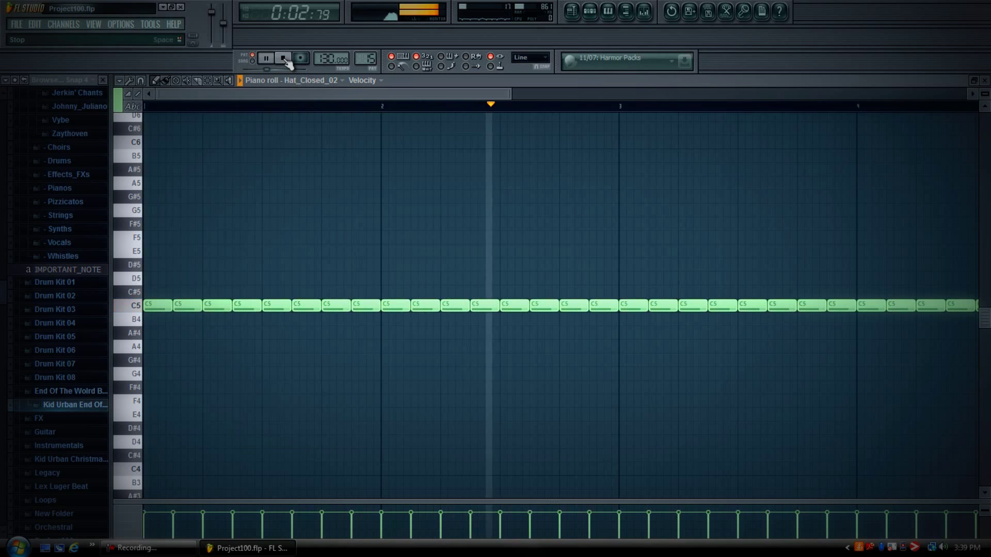
click(284, 59)
Play back the FP hit in pattern 16 and the KU Trans 2 note in pattern 17 from the step sequencer.
click(590, 11)
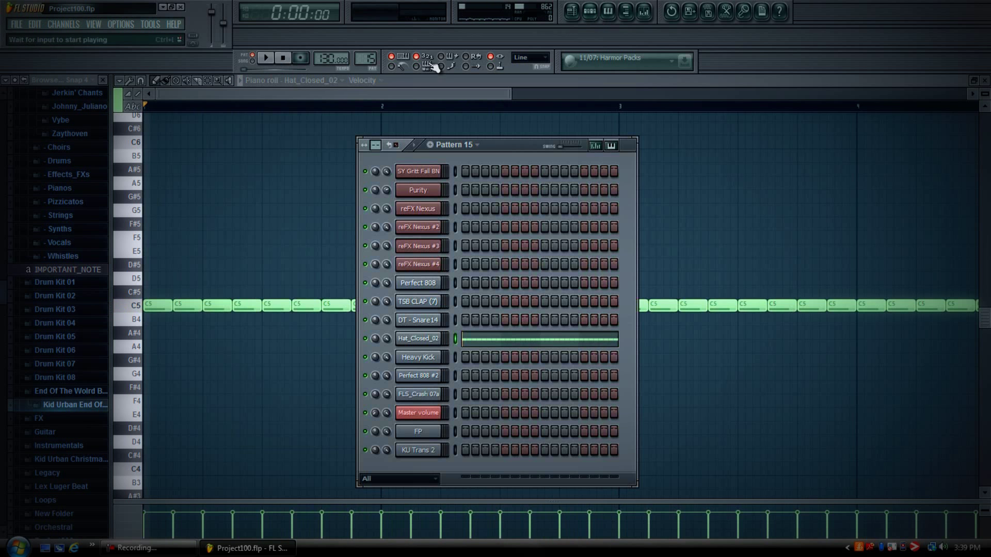
scroll(371, 60, up, 1)
scroll(371, 60, down, 1)
scroll(370, 60, up, 1)
scroll(370, 59, down, 1)
scroll(370, 60, up, 1)
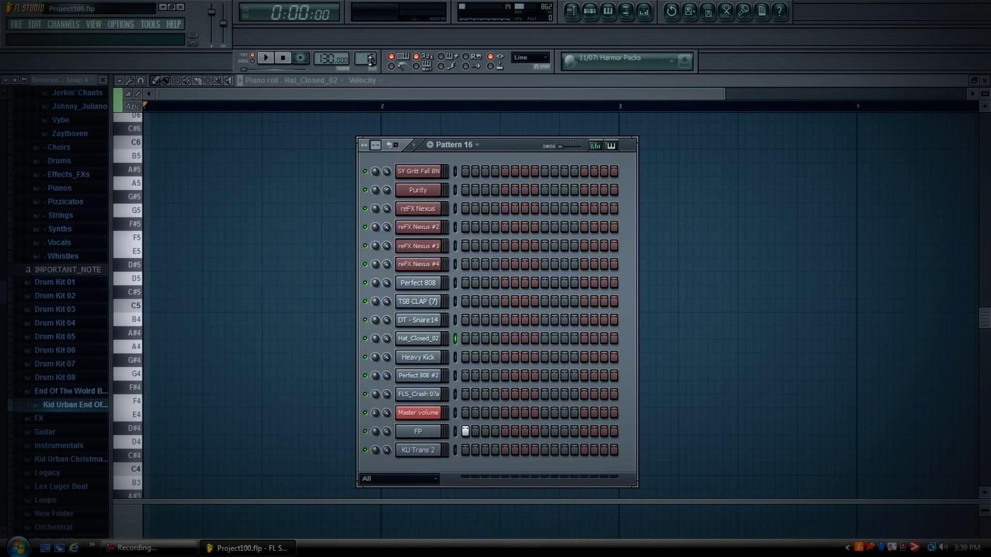
click(272, 60)
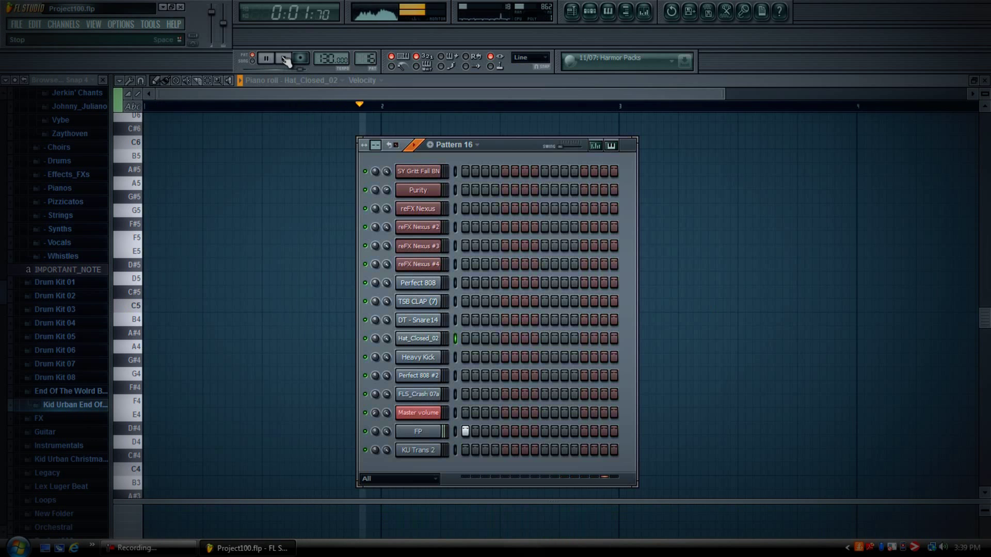
scroll(366, 59, down, 1)
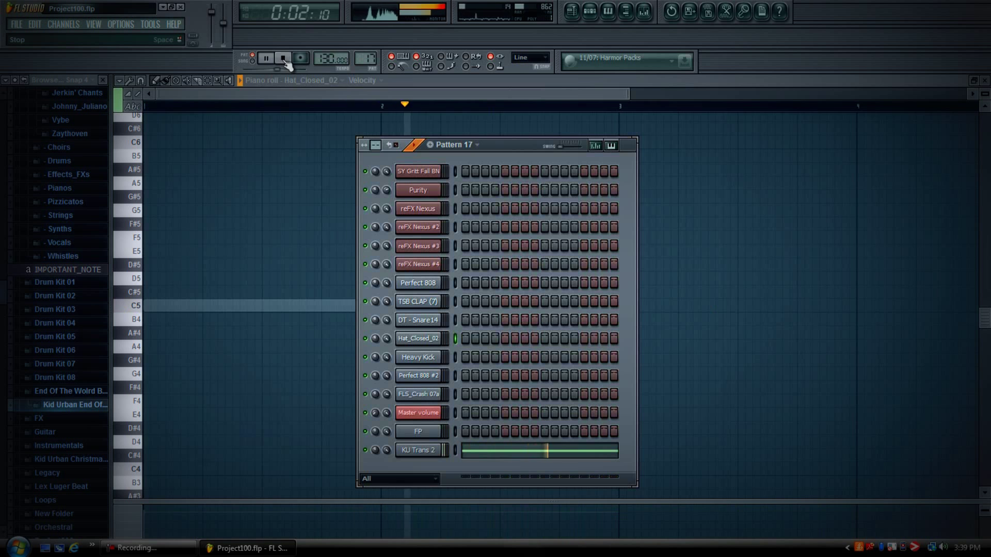
click(284, 58)
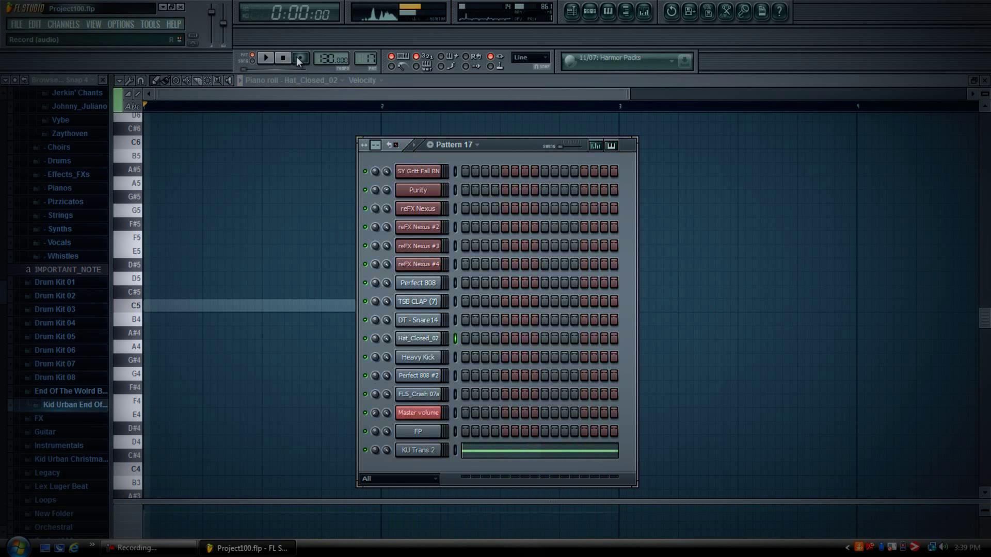
View the mixer with the Insert 2 track selected, and review the song arrangement in the playlist with more bars shown.
click(644, 10)
mouse_move(326, 290)
mouse_down()
mouse_move(458, 277)
mouse_move(333, 282)
mouse_up()
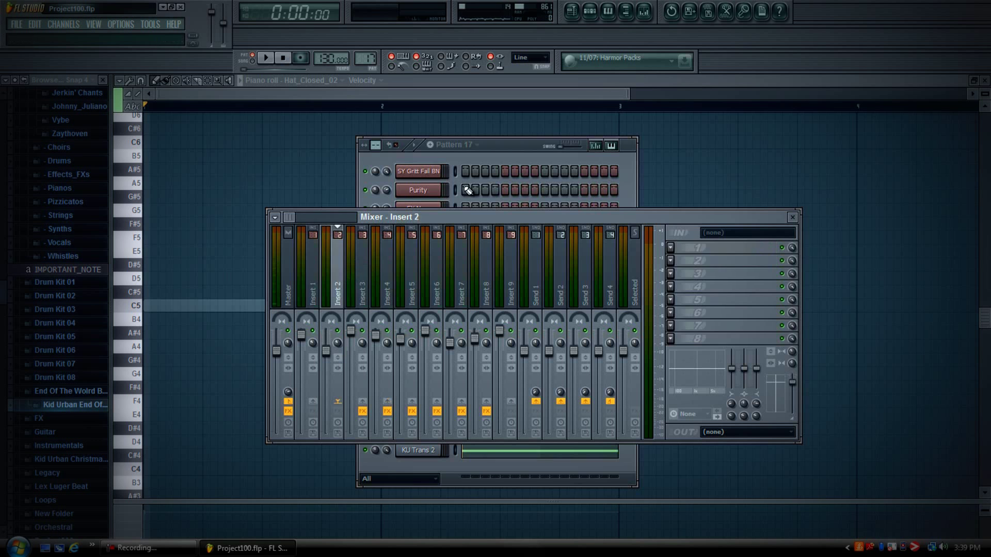
click(571, 10)
mouse_move(240, 98)
mouse_down()
mouse_move(424, 93)
mouse_move(240, 96)
mouse_up()
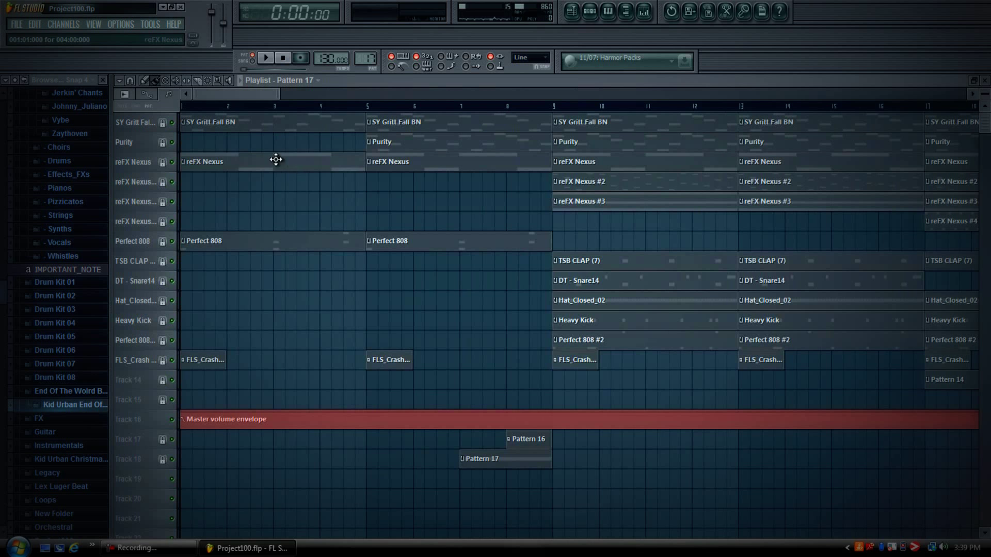
drag(259, 97, 347, 97)
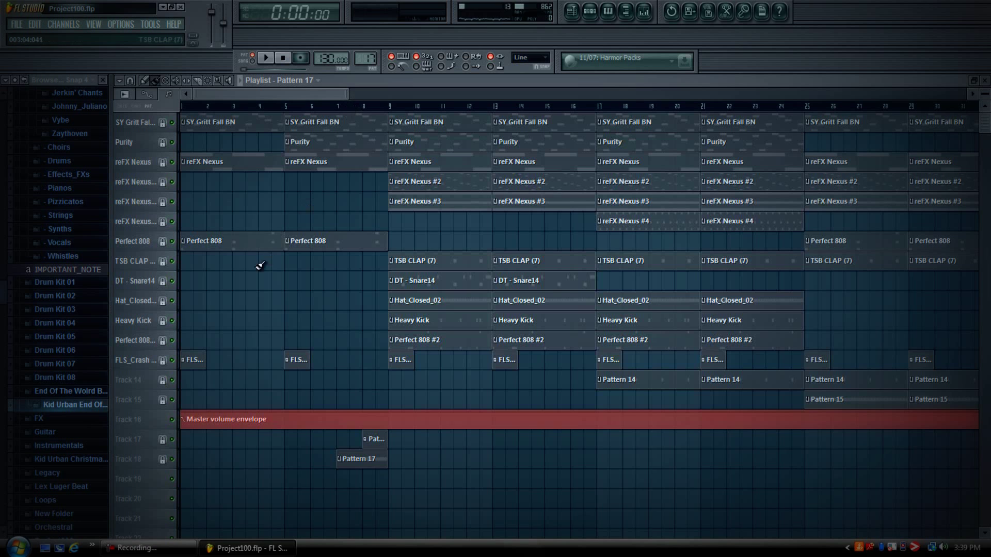
Play the Project100.flp arrangement from bar 1 into bar 17, and stop playback.
click(266, 58)
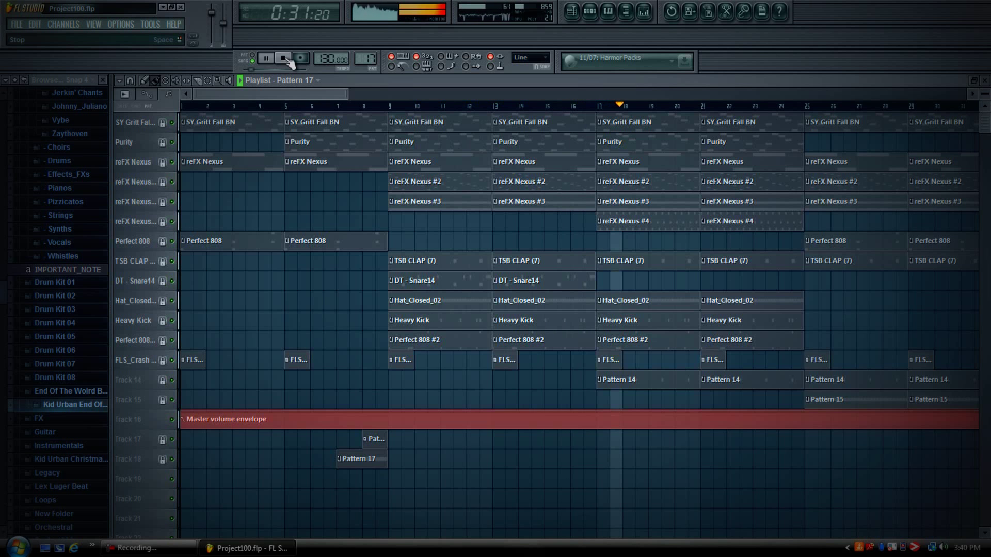
click(284, 58)
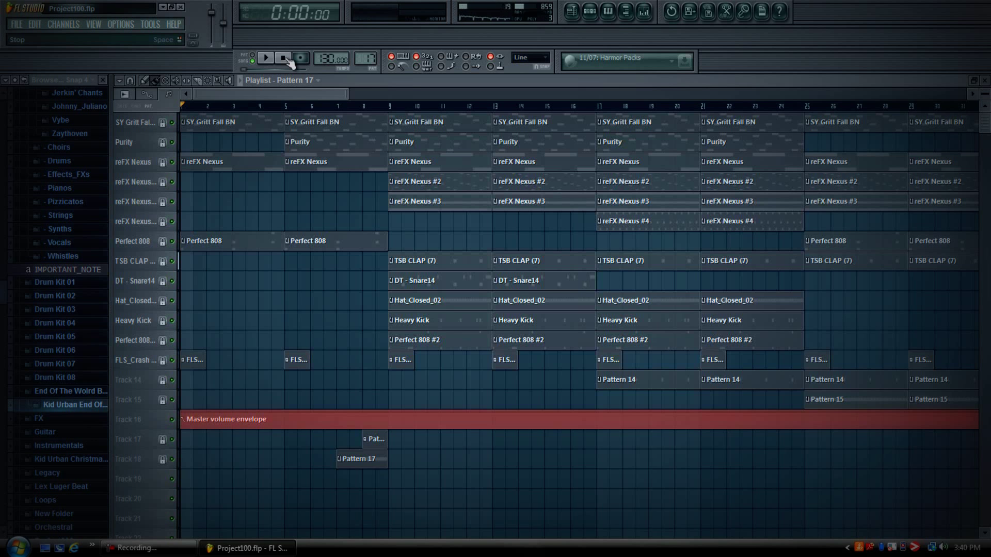
View the audio input/output settings in the Settings window and close it without changes.
click(131, 29)
click(129, 55)
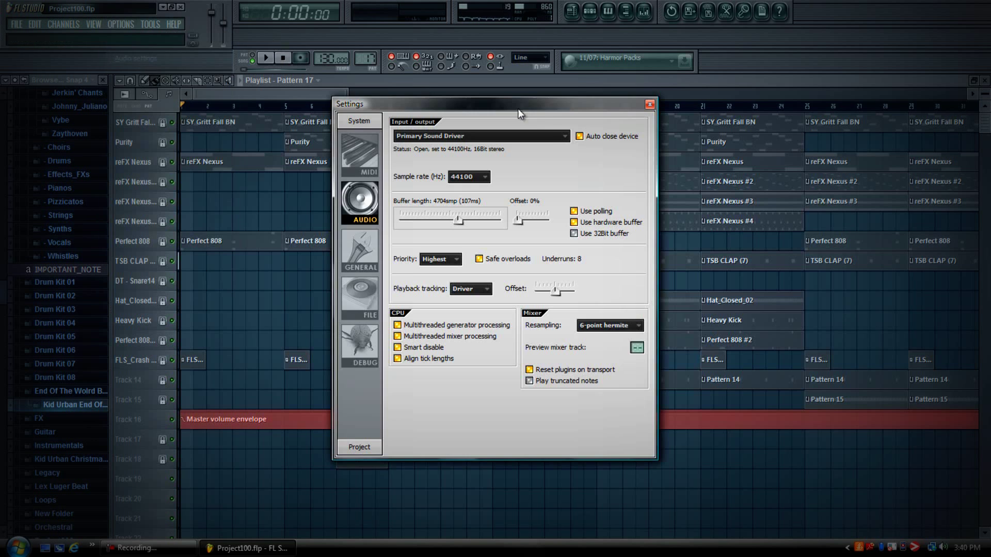
click(650, 105)
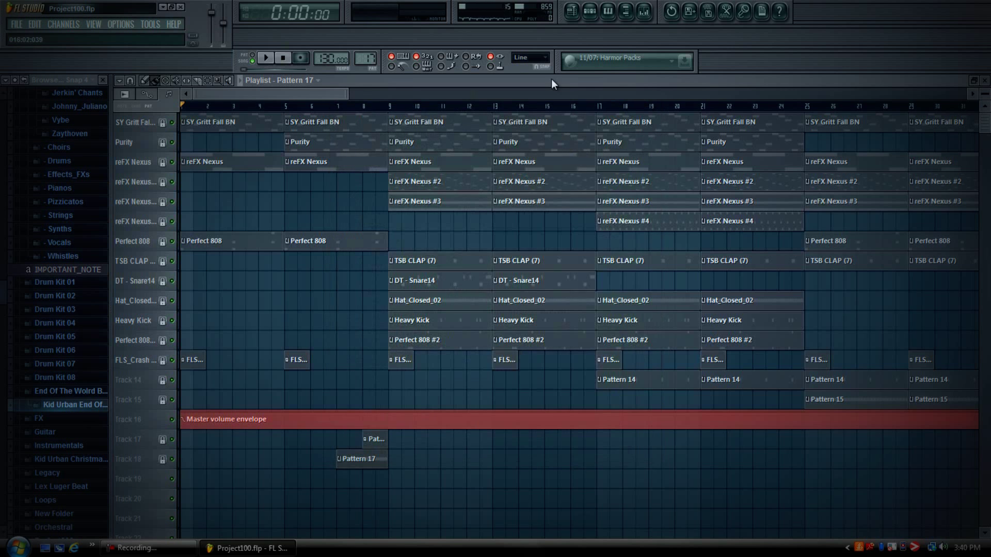
Return to pattern 1, SY Gritt Fall BN, and review the step sequencer, the mixer and the playlist arrangement.
click(589, 11)
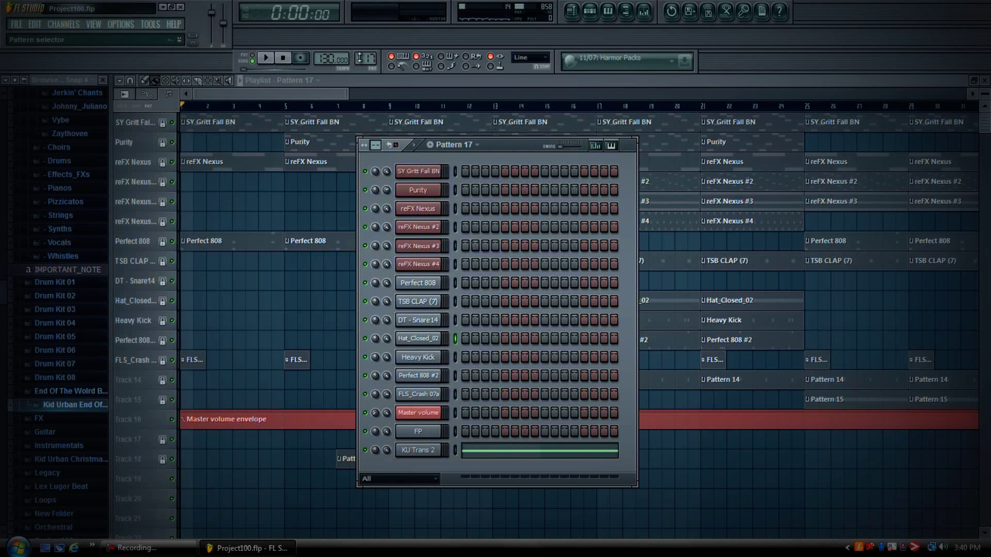
scroll(367, 59, down, 1)
scroll(367, 58, down, 10)
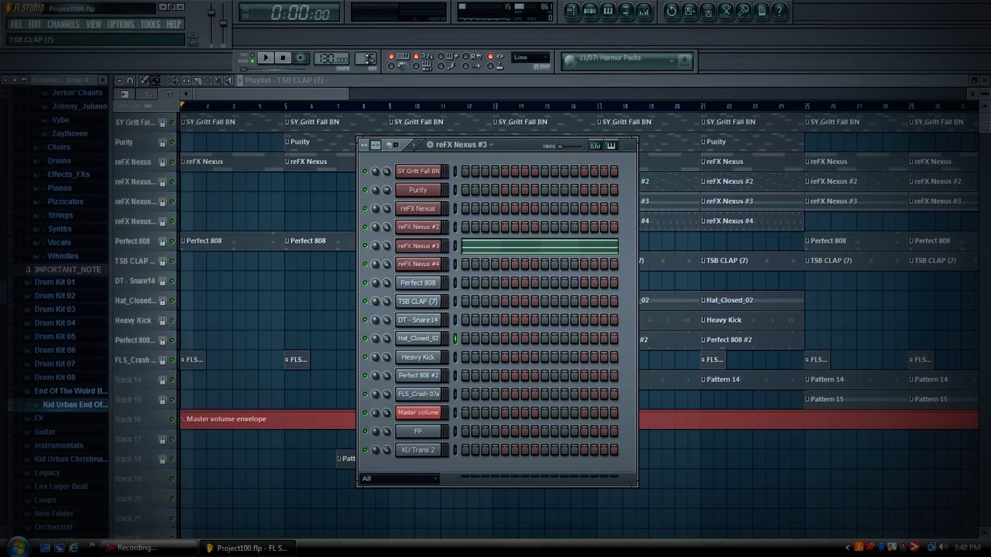
click(333, 94)
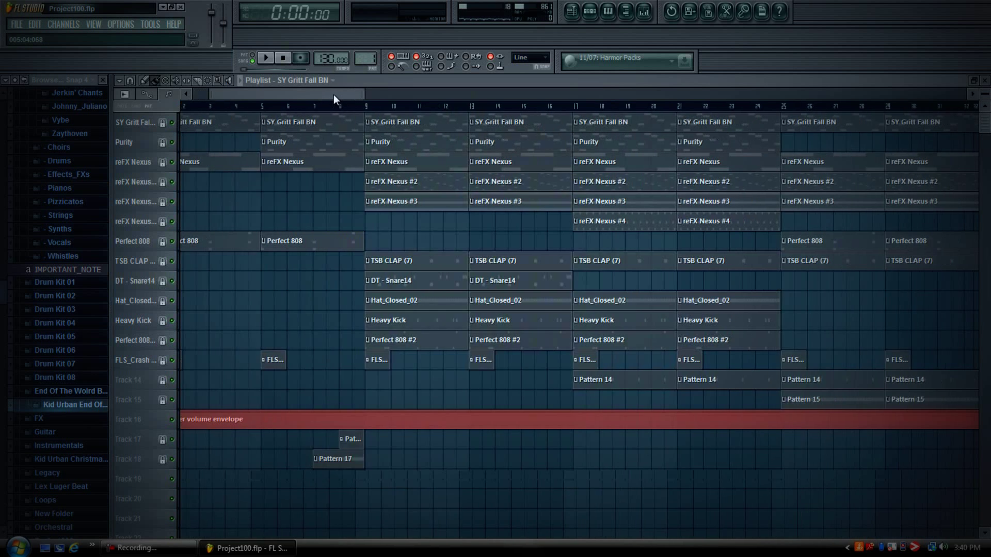
click(580, 14)
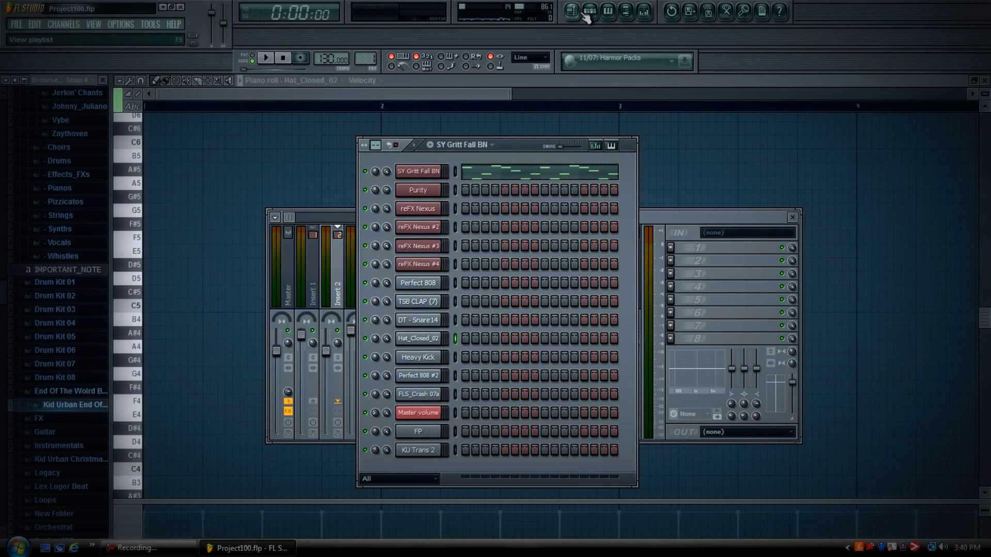
click(588, 14)
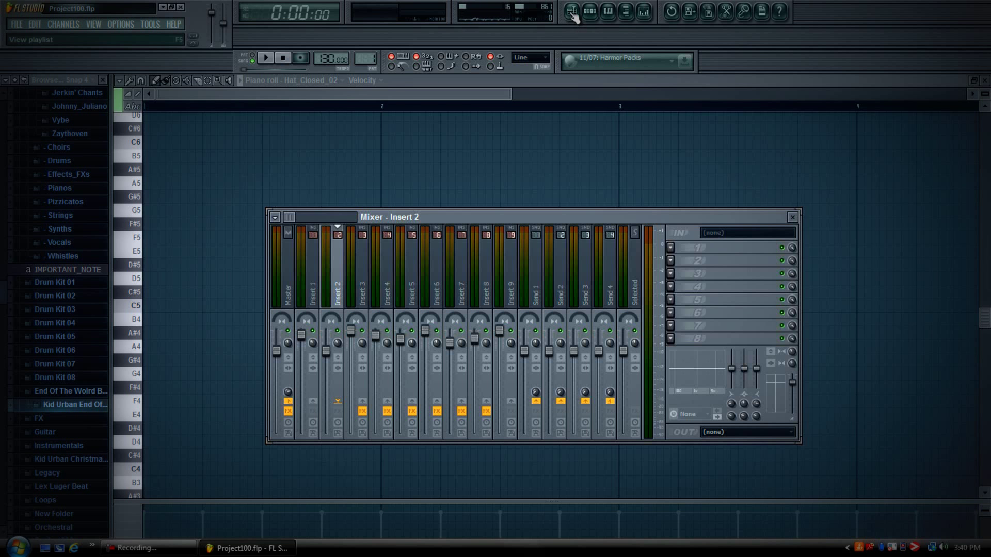
click(571, 12)
scroll(384, 88, up, 9)
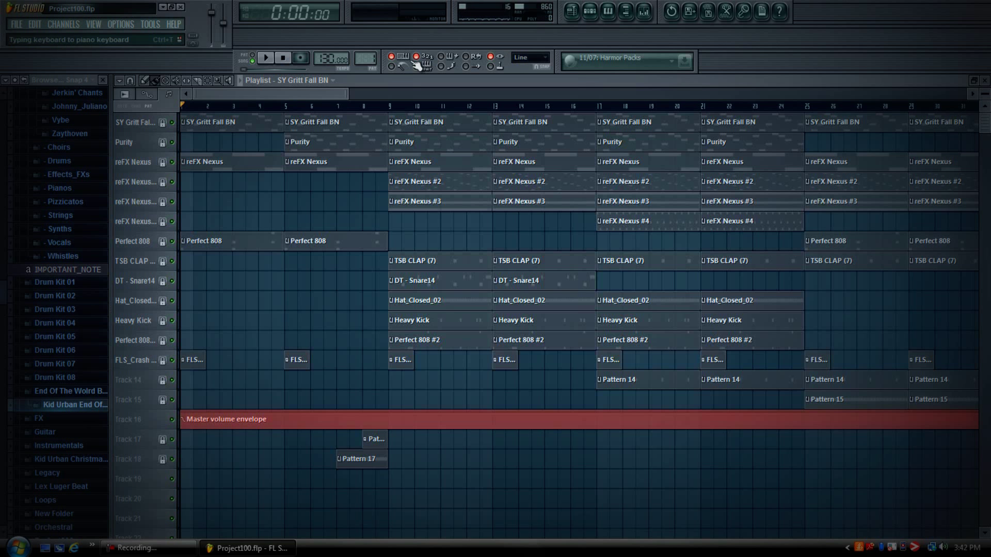
drag(294, 98, 305, 93)
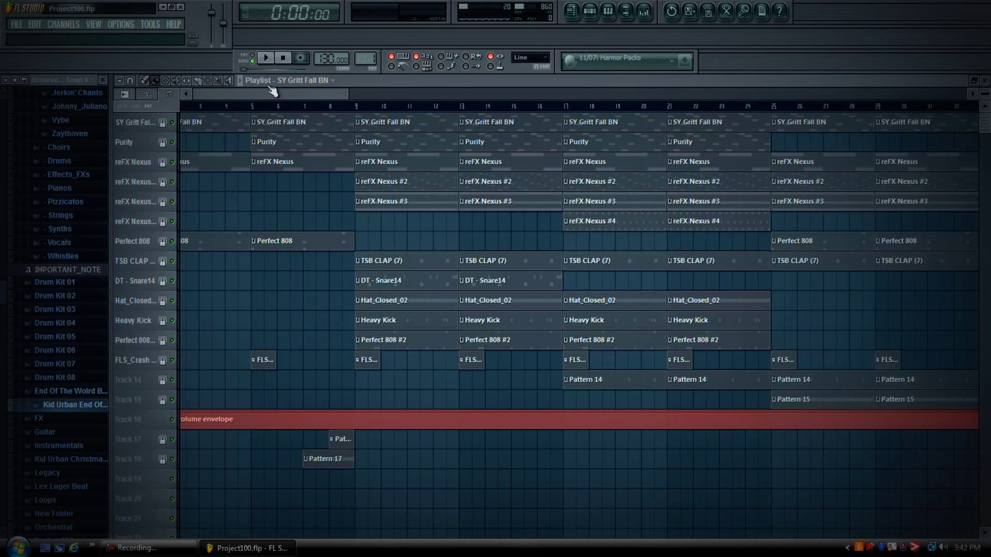
Open the DontlikeRemake project from the Projects folder.
click(17, 25)
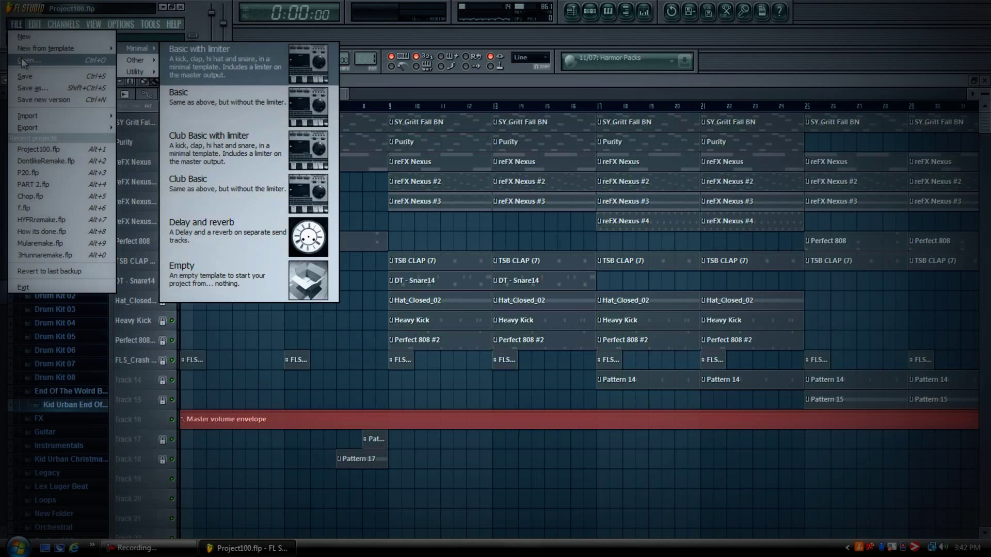
click(22, 60)
click(522, 315)
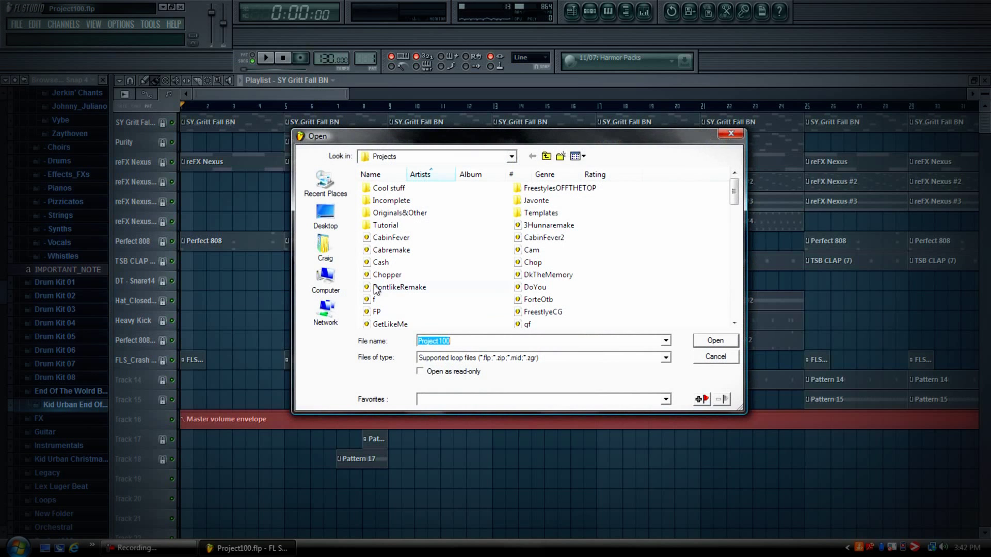
click(397, 288)
click(707, 343)
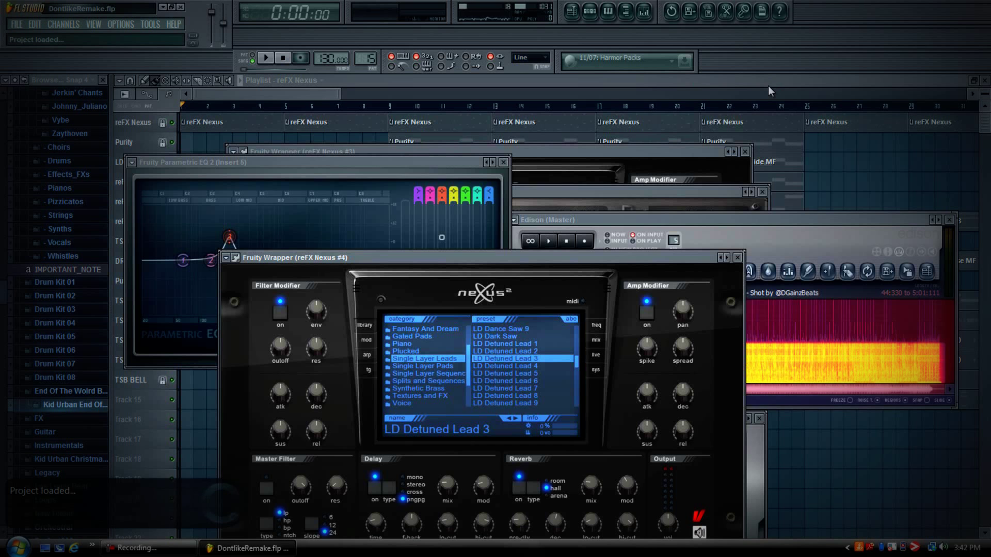
Switch to pattern 1 in the step sequencer and open its reFX Nexus notes in the piano roll.
click(589, 12)
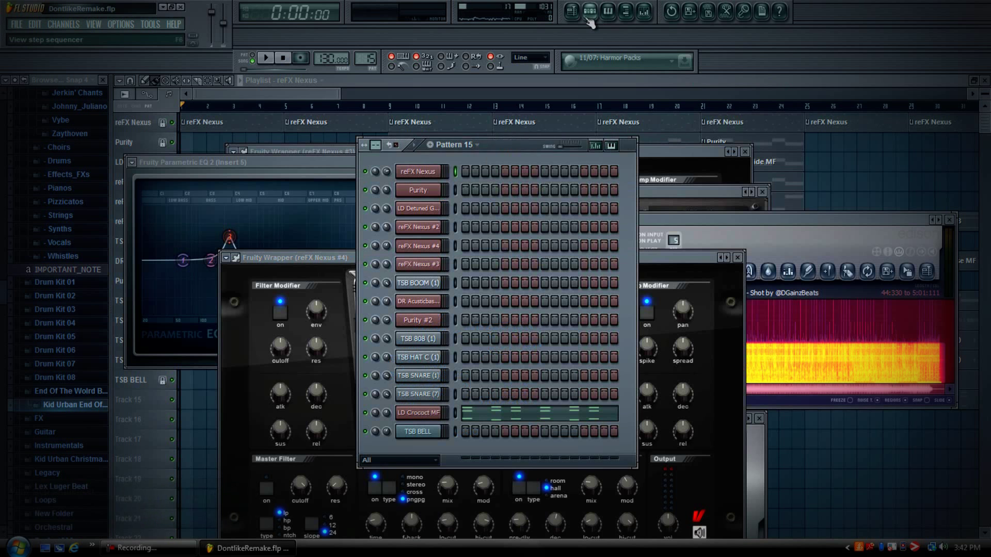
drag(376, 57, 364, 41)
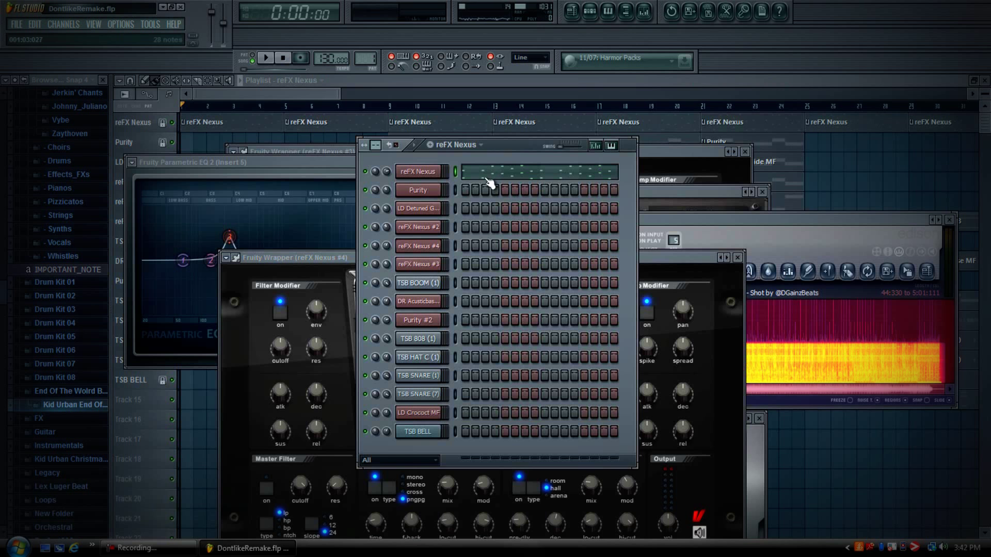
click(485, 178)
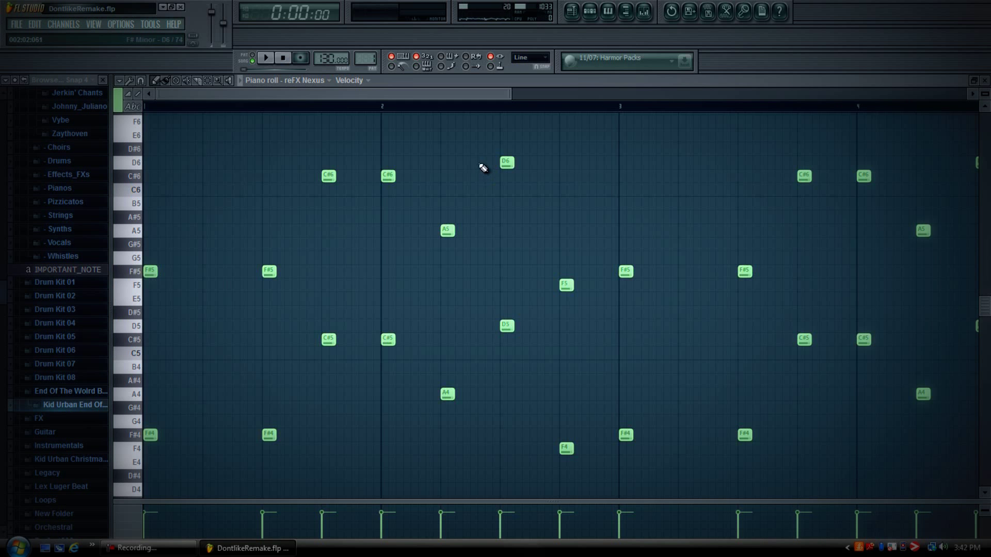
Delete the upper-octave notes of the reFX Nexus melody, keeping only the lower line from F4 to D5.
scroll(474, 167, up, 4)
drag(130, 136, 129, 297)
key(Delete)
scroll(257, 259, down, 5)
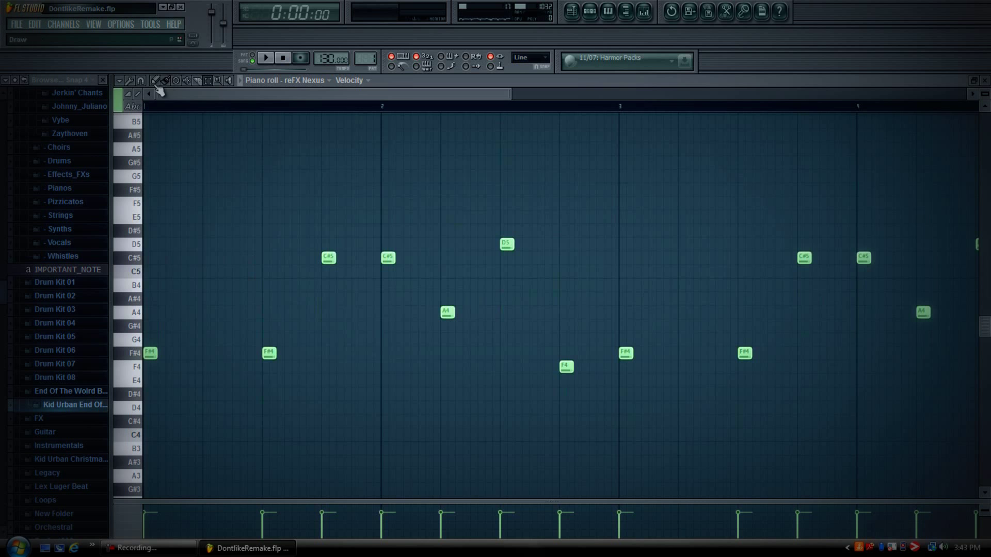
Audition the lower reFX Nexus melody on the piano roll keys and look along its notes.
click(137, 302)
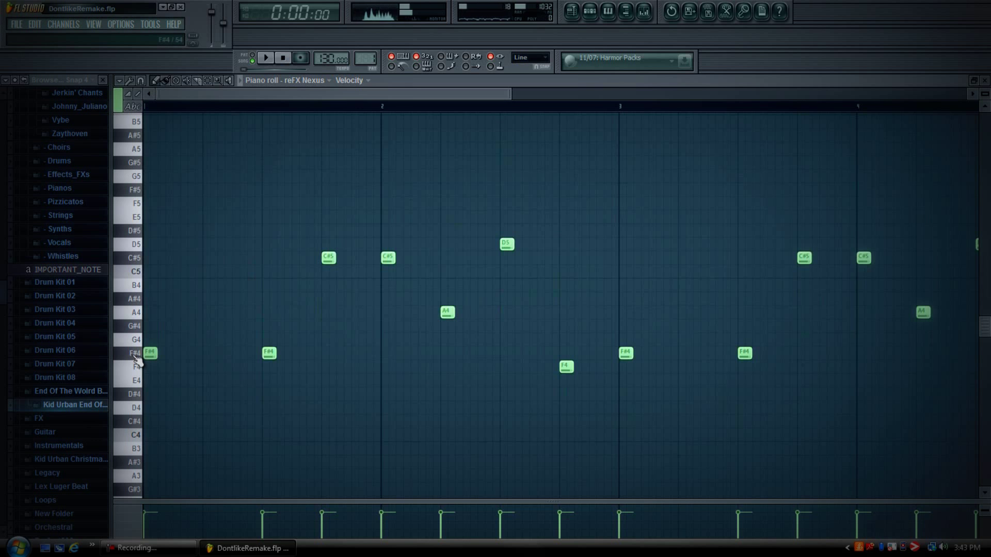
click(137, 269)
click(144, 336)
click(137, 244)
drag(451, 95, 253, 92)
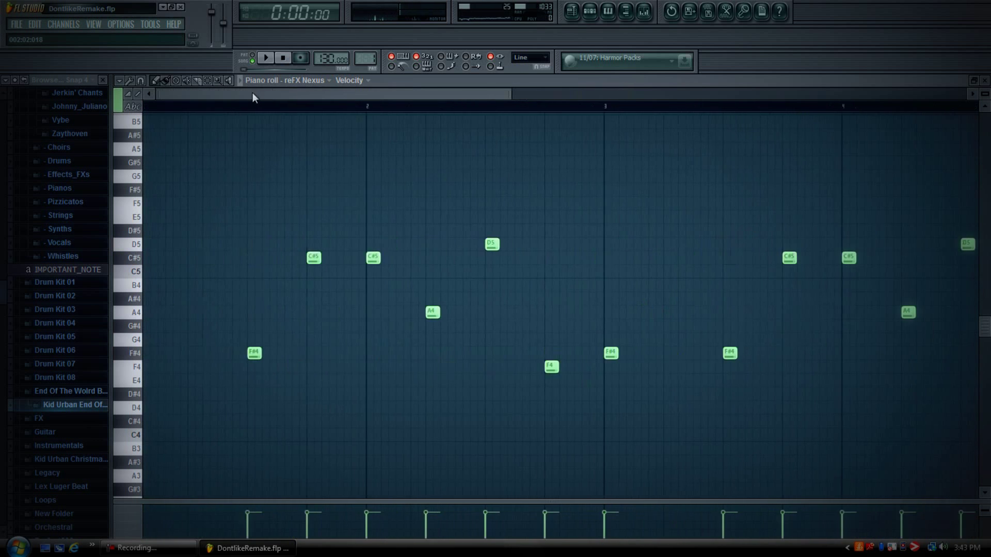
Select all reFX Nexus notes and duplicate them one octave higher, so the first F#4 is doubled at F#5.
click(208, 81)
key(ctrl+a)
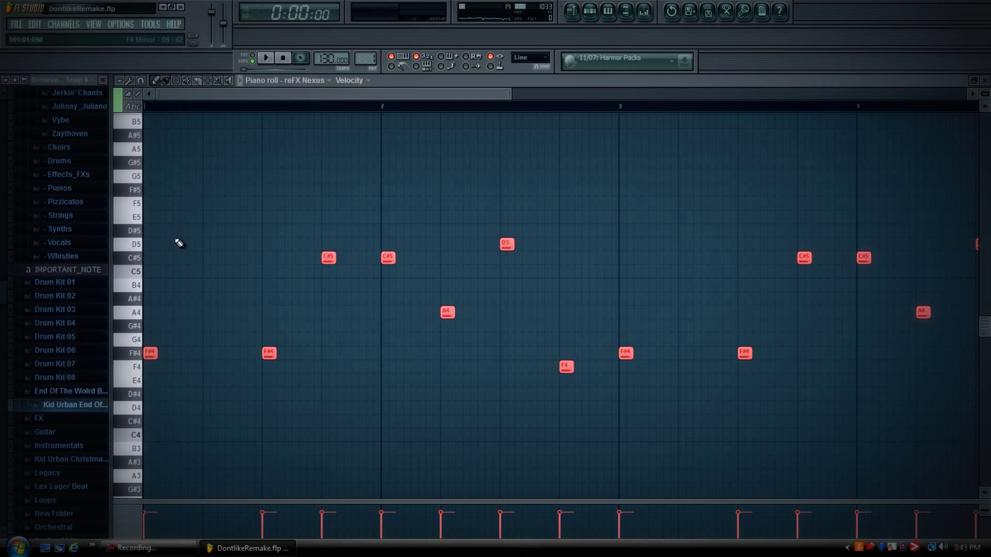
drag(149, 354, 120, 189)
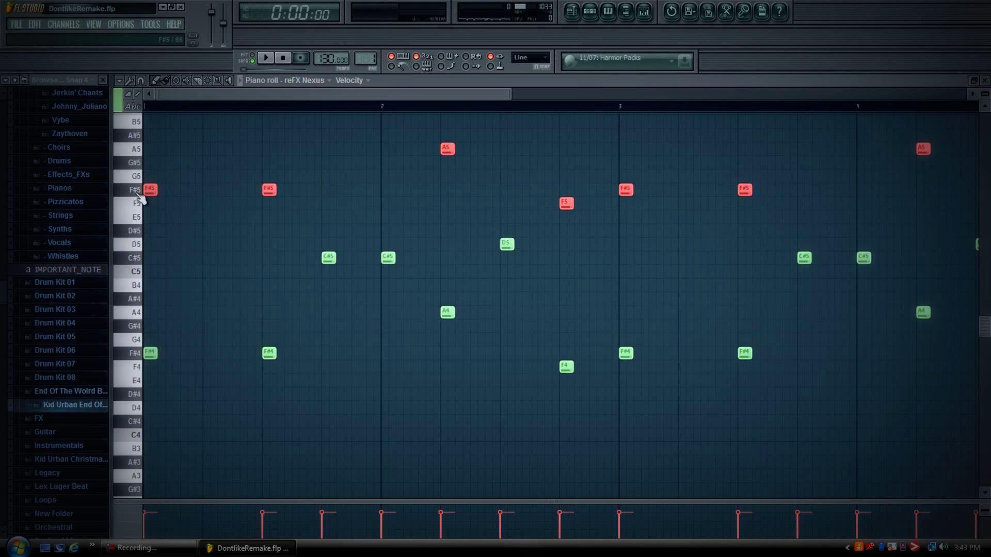
Play back the doubled reFX Nexus melody in pattern 1, and audition its upper notes on the piano keys.
click(593, 9)
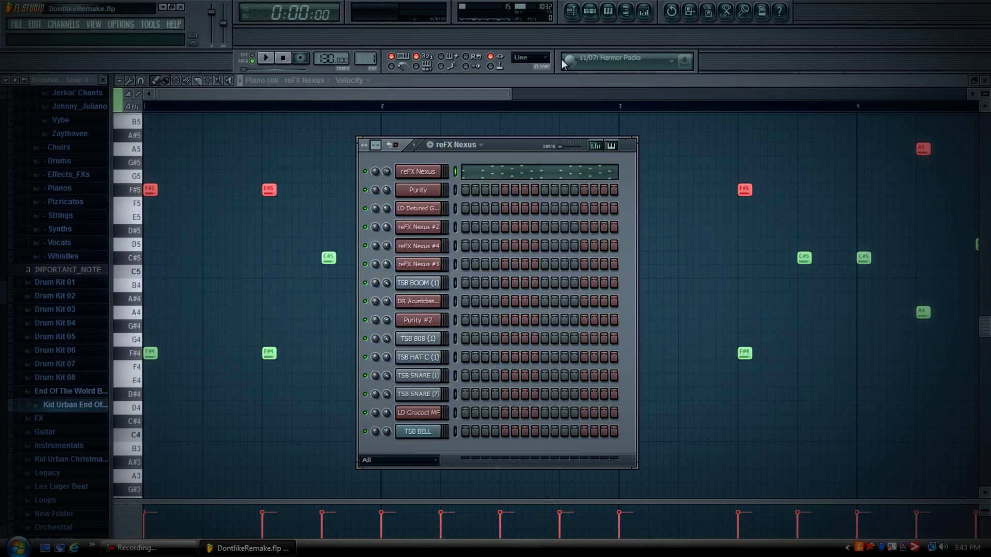
click(266, 59)
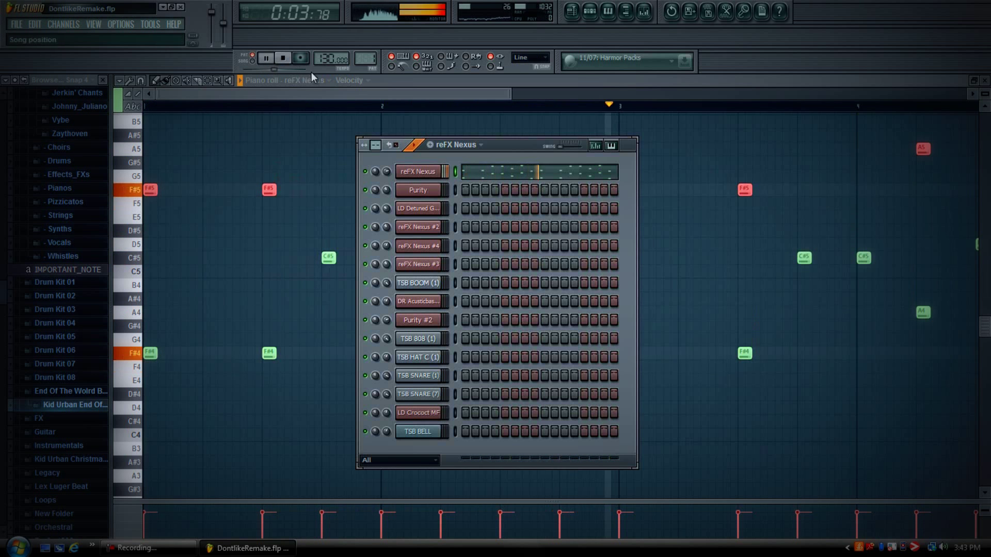
key(F6)
drag(319, 94, 402, 106)
click(283, 58)
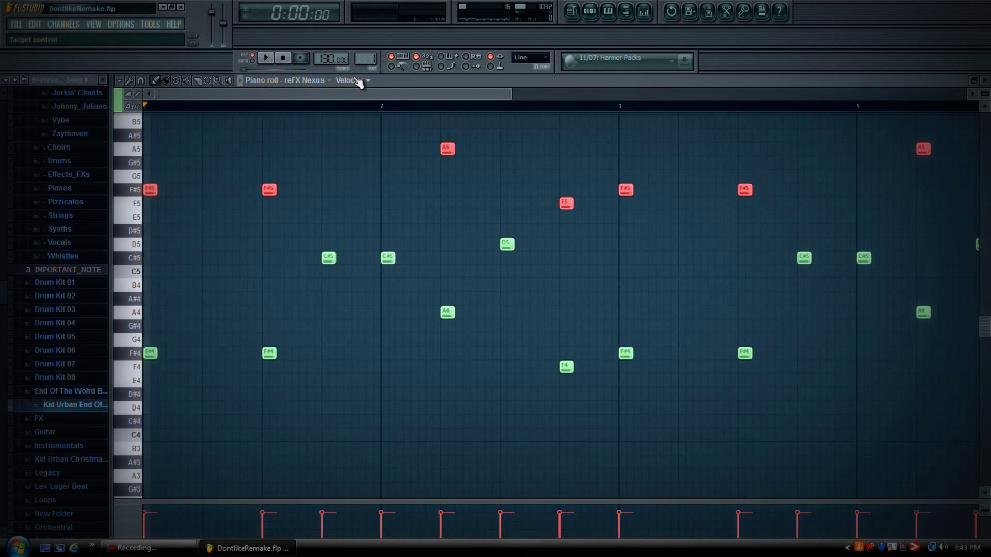
click(137, 190)
click(135, 136)
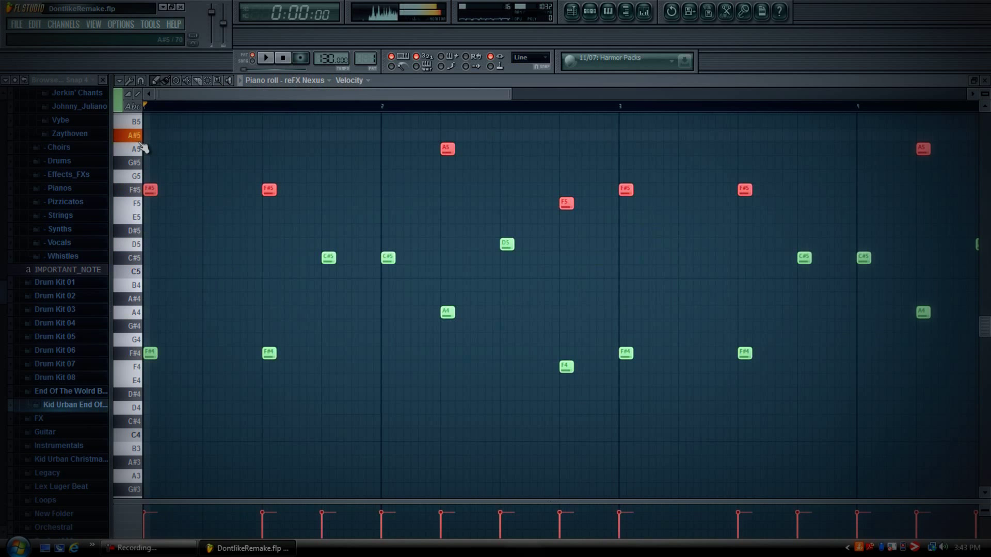
Switch to pattern 2, open its Purity notes in the piano roll and audition the D6 key.
click(591, 11)
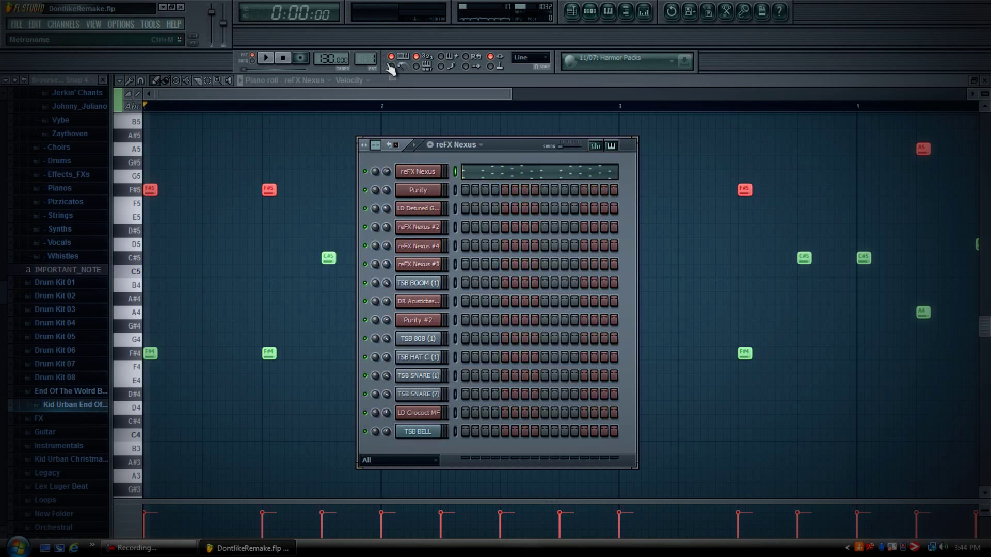
scroll(363, 58, up, 1)
scroll(363, 57, down, 1)
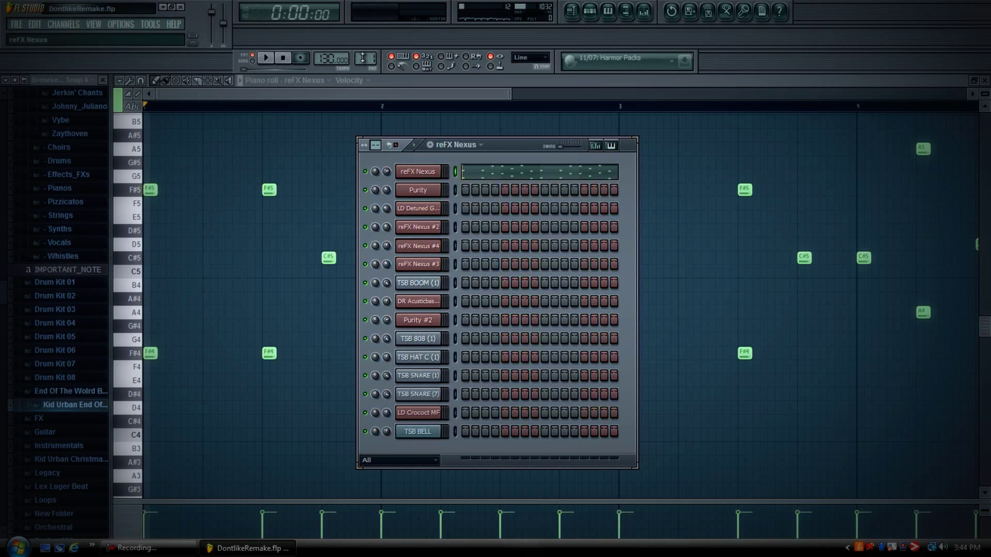
scroll(362, 58, up, 1)
click(533, 199)
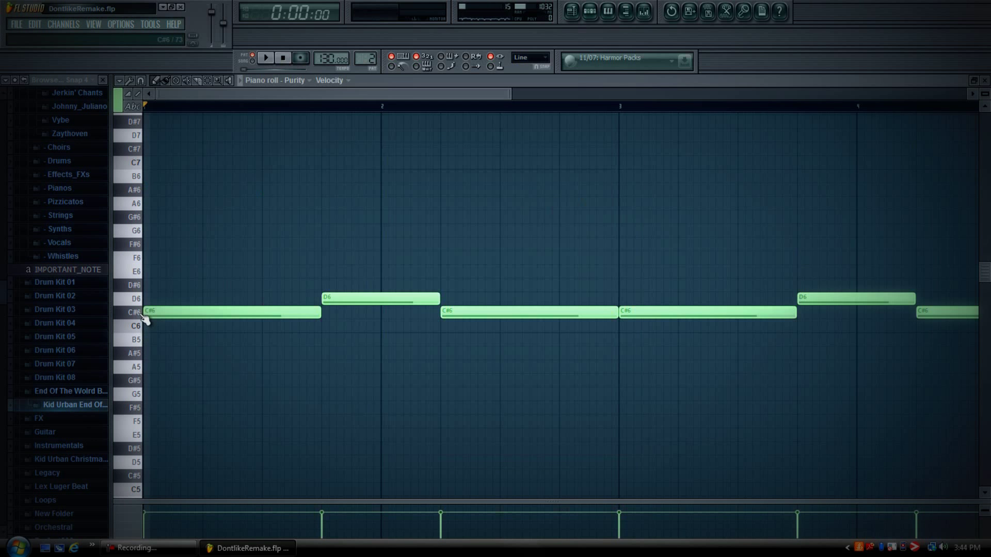
click(138, 300)
Open the Purity channel's plugin to view its selected Lead Synth preset, and close it.
click(590, 12)
click(430, 197)
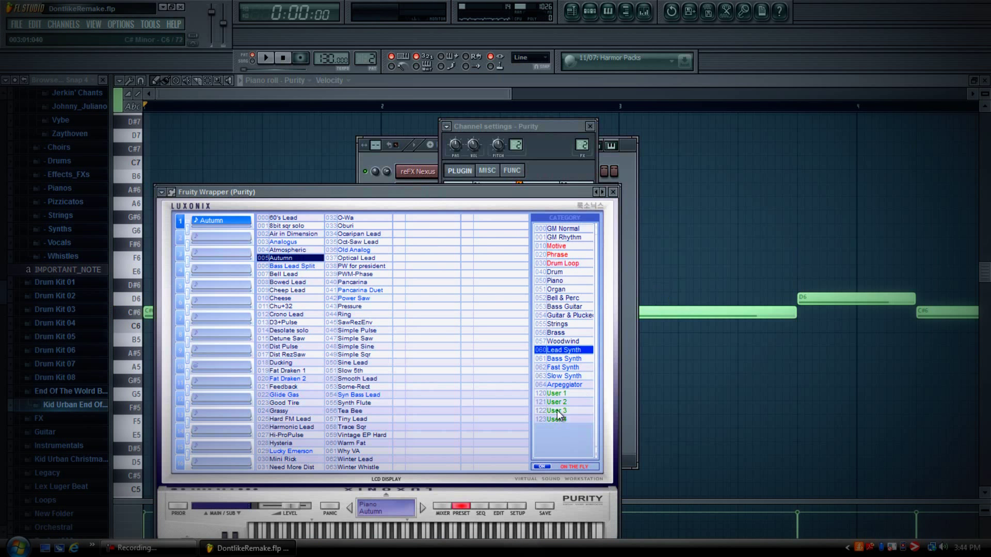
click(627, 166)
Play back the Purity melody of pattern 2, stop it and bring the step sequencer back up.
click(265, 58)
click(278, 94)
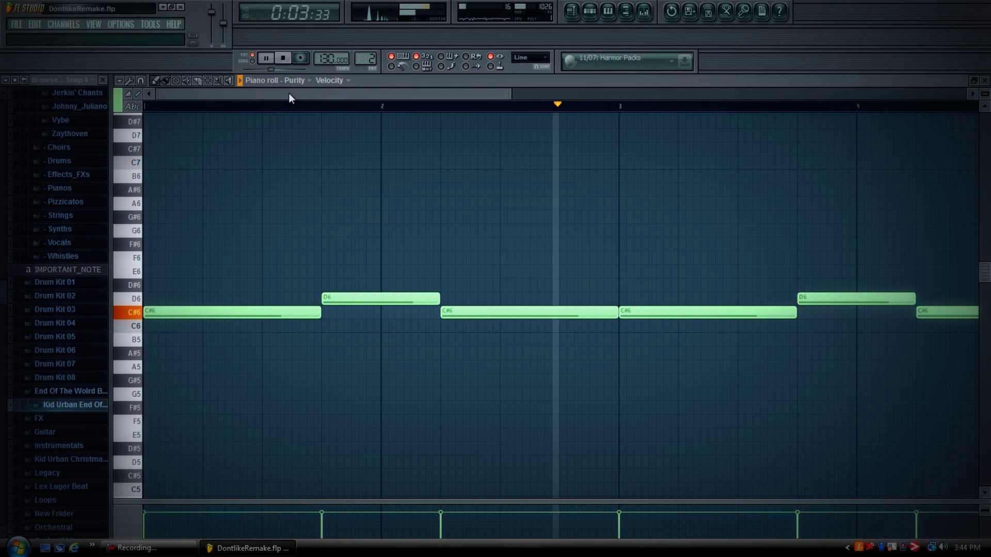
click(285, 59)
key(F6)
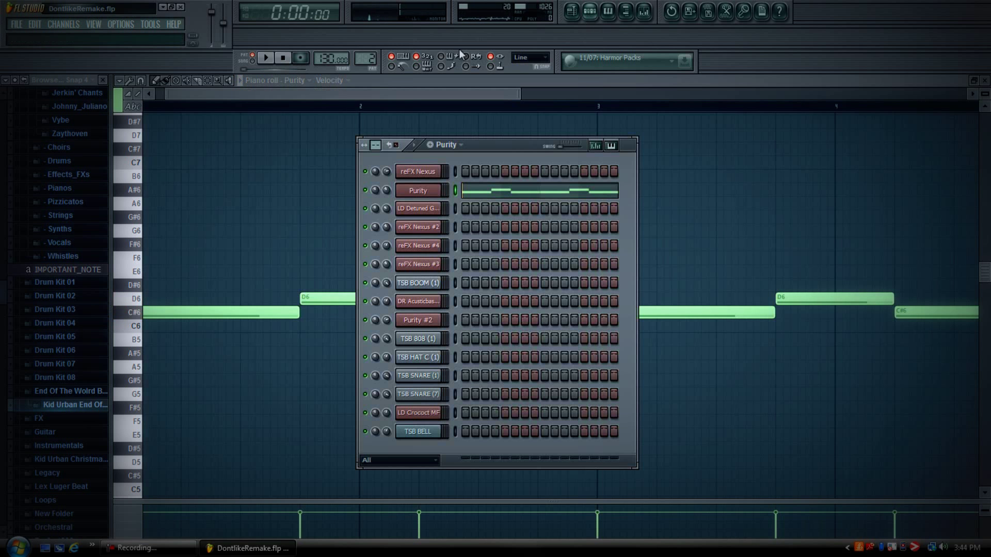
Switch to pattern 3, view the Gladiator 2 patch on its LD Detuned Glide MF channel and close the plugin.
scroll(365, 60, up, 1)
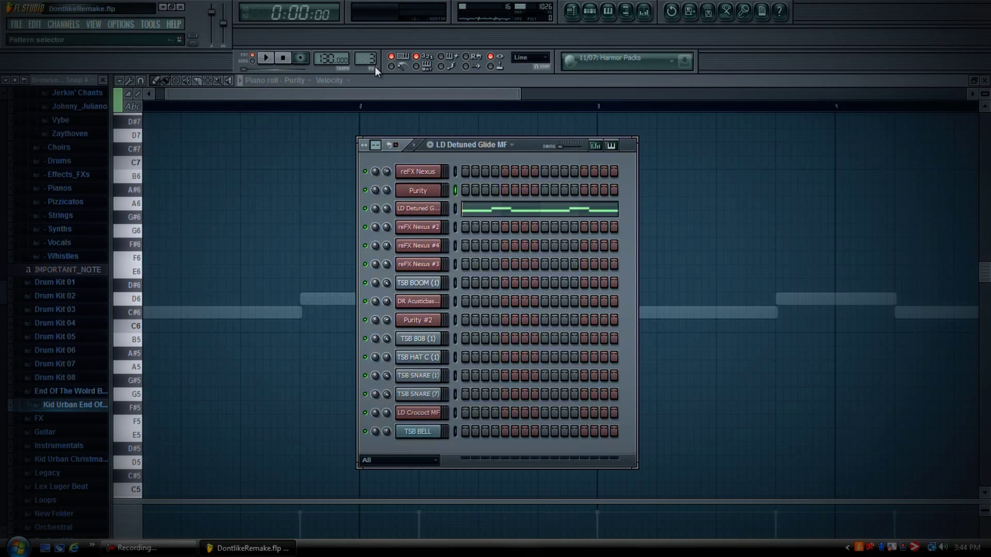
click(428, 210)
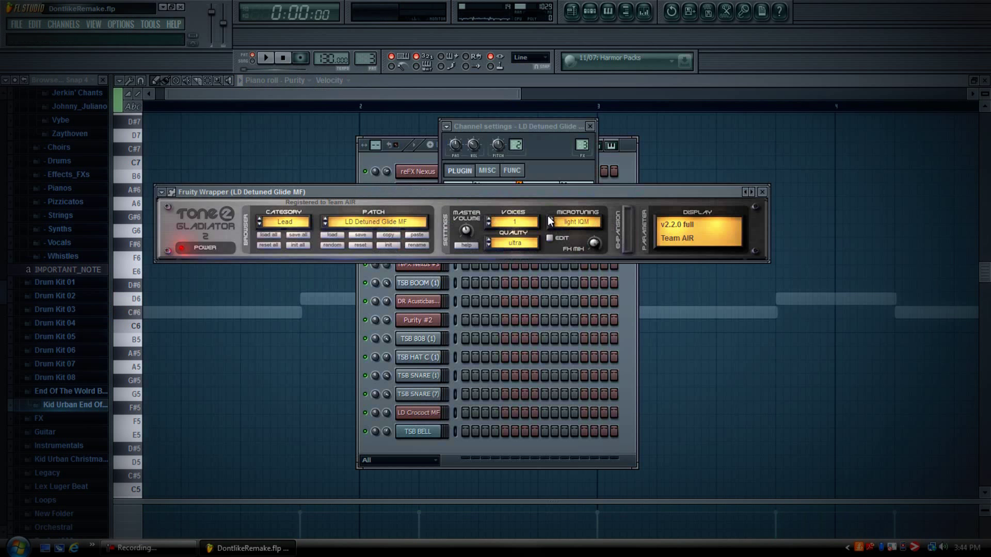
click(762, 192)
click(623, 184)
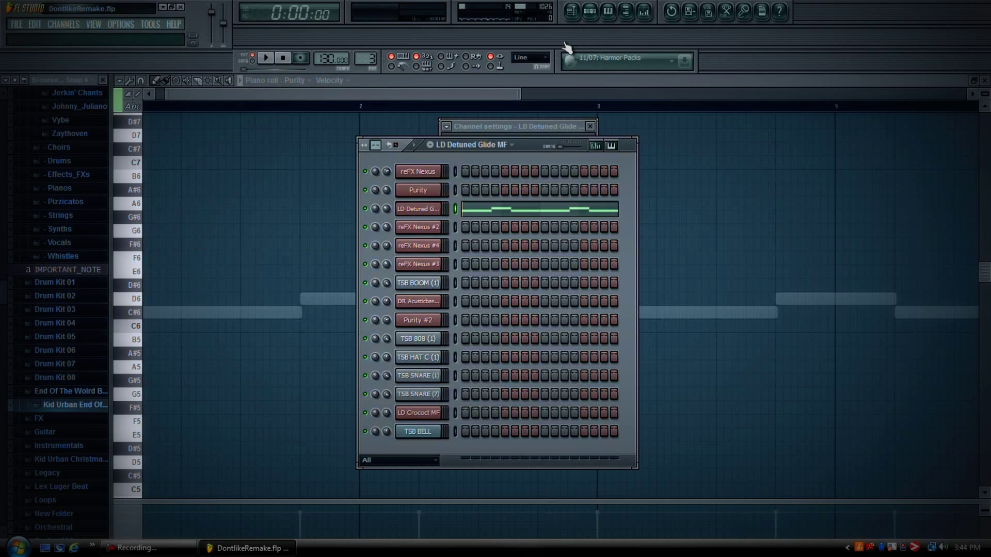
Open the LD Detuned Glide MF notes of pattern 3 in the piano roll, play them back and return to the step sequencer.
click(531, 209)
click(266, 58)
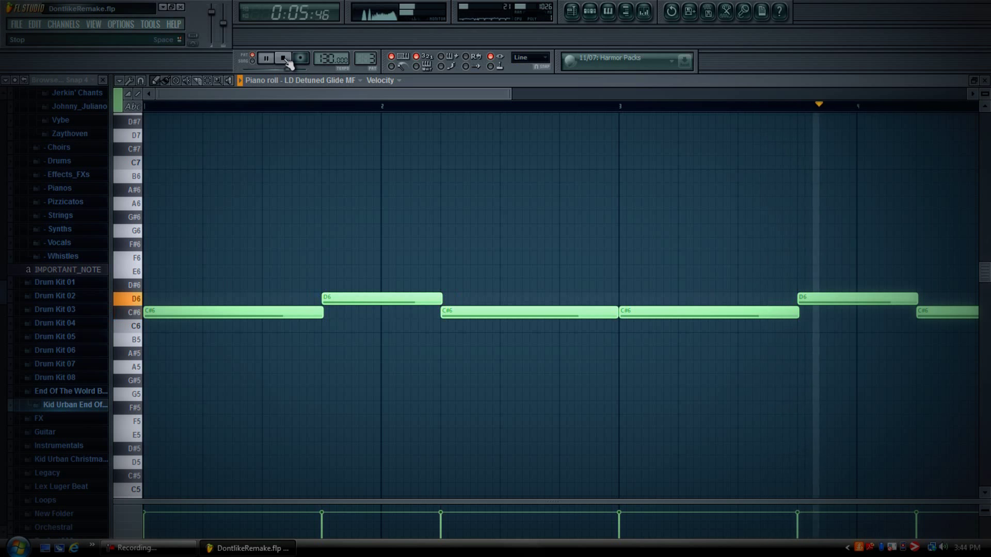
click(282, 58)
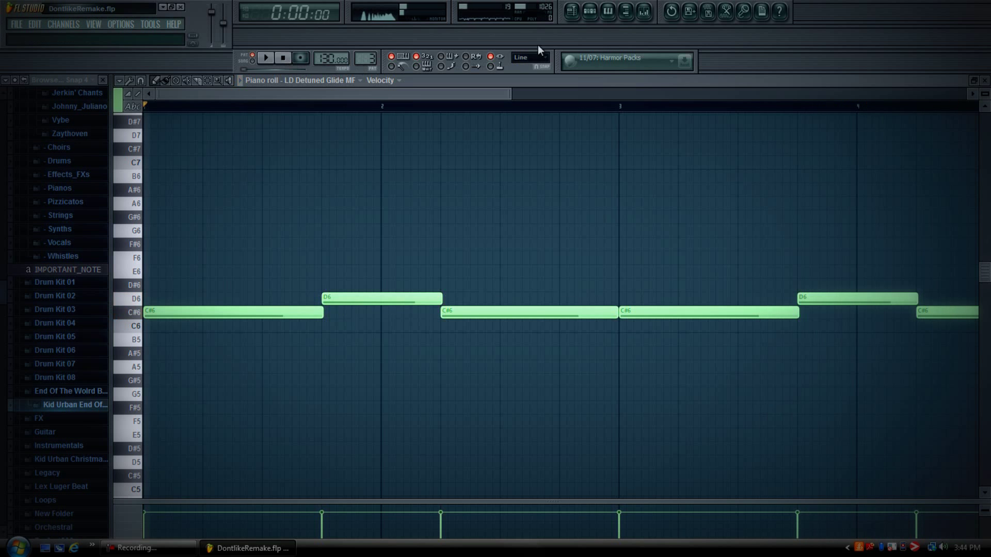
click(590, 19)
Switch to pattern 4, view the preset selected in its reFX Nexus #2 plugin and close the plugin window.
key(Down)
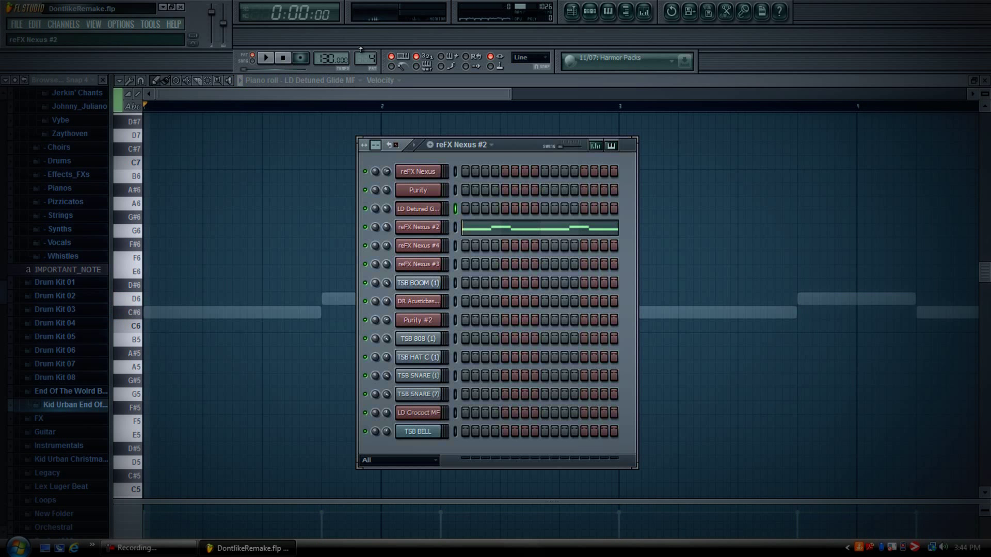
click(430, 229)
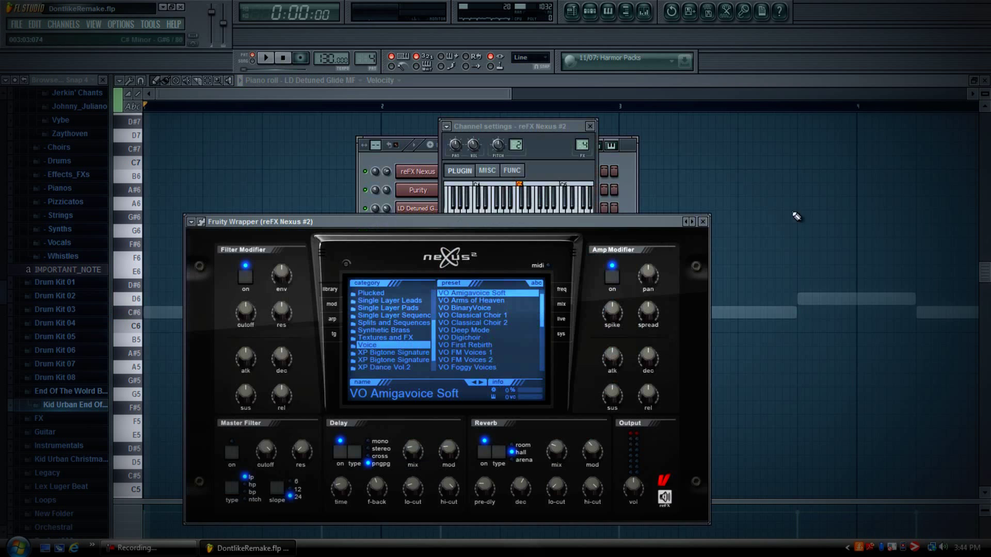
click(702, 221)
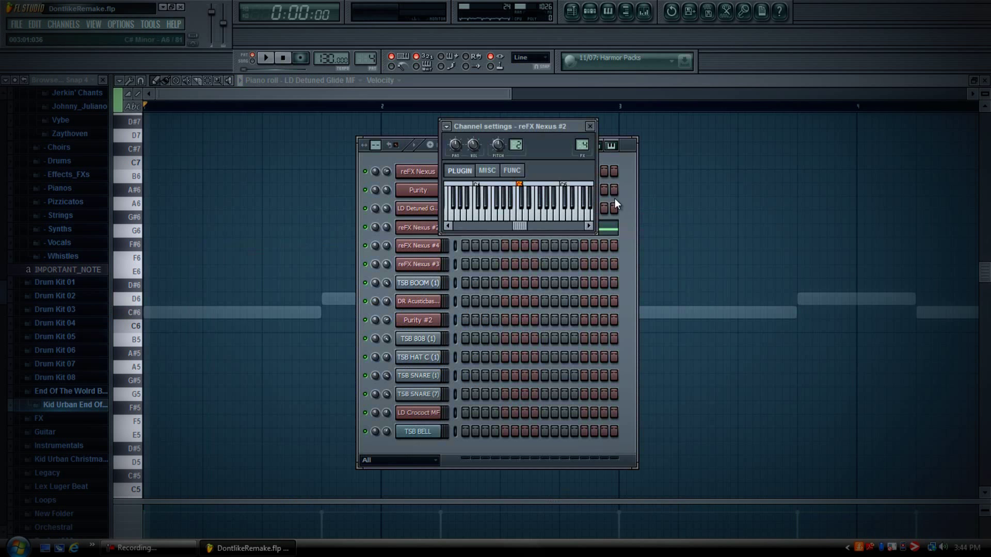
Open the reFX Nexus #2 notes of pattern 4 in the piano roll, play them back and return to the step sequencer.
click(625, 163)
click(478, 233)
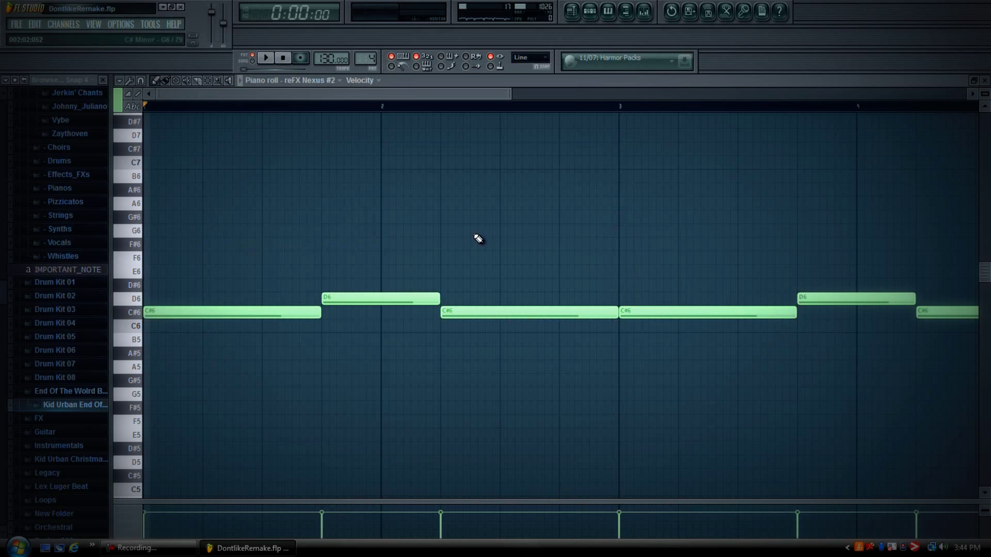
click(608, 17)
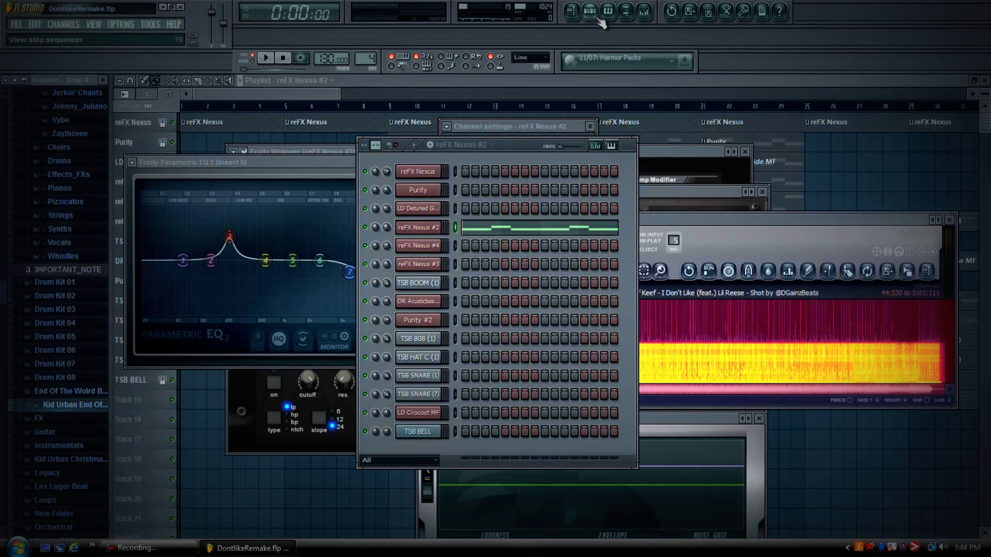
click(520, 235)
click(266, 59)
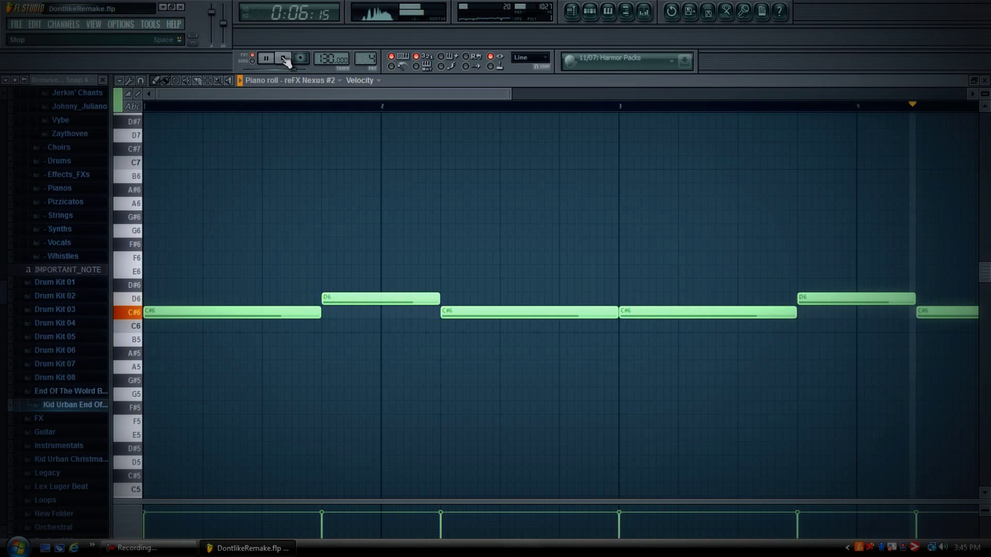
click(283, 58)
click(591, 15)
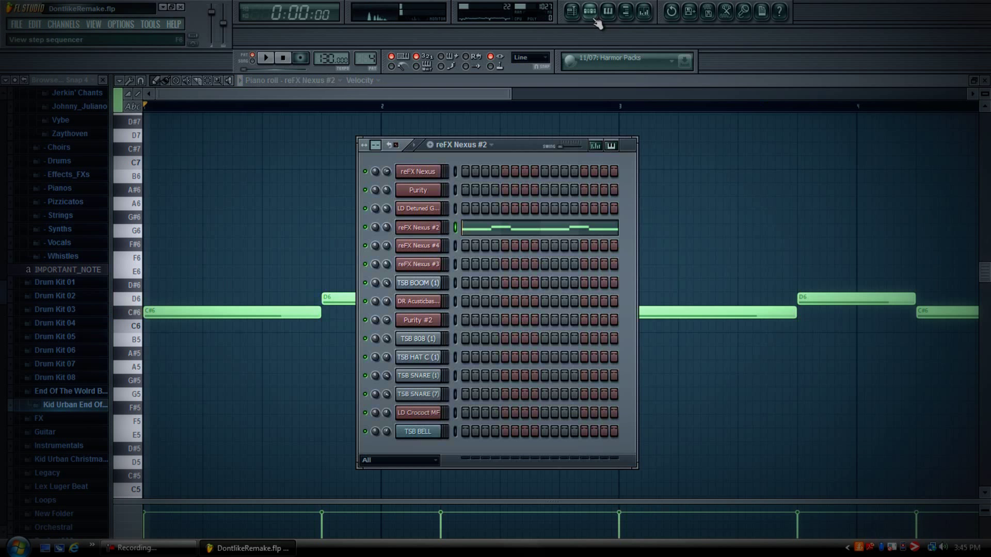
Switch to pattern 5, open its reFX Nexus #4 notes in the piano roll and audition the F#3 key.
scroll(367, 51, up, 1)
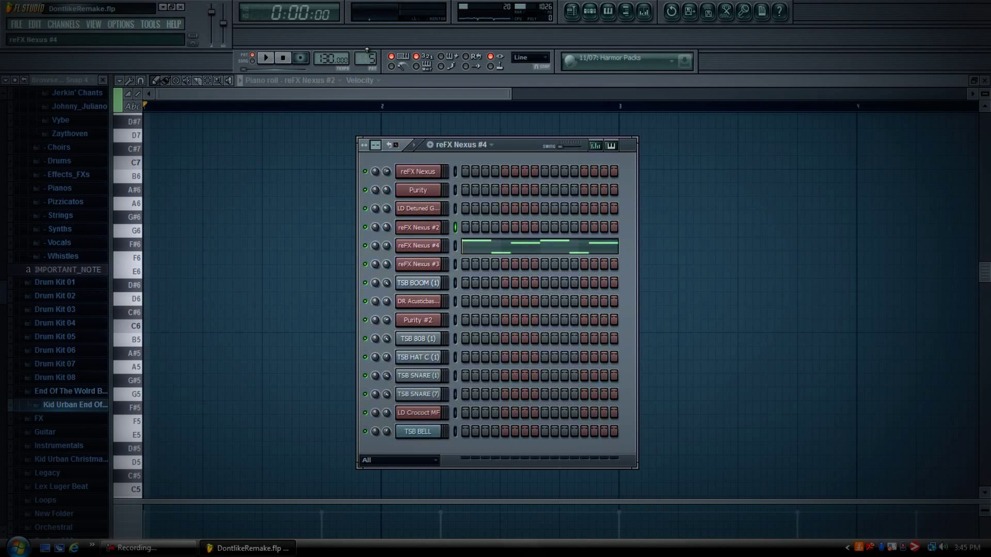
click(517, 249)
drag(413, 92, 212, 95)
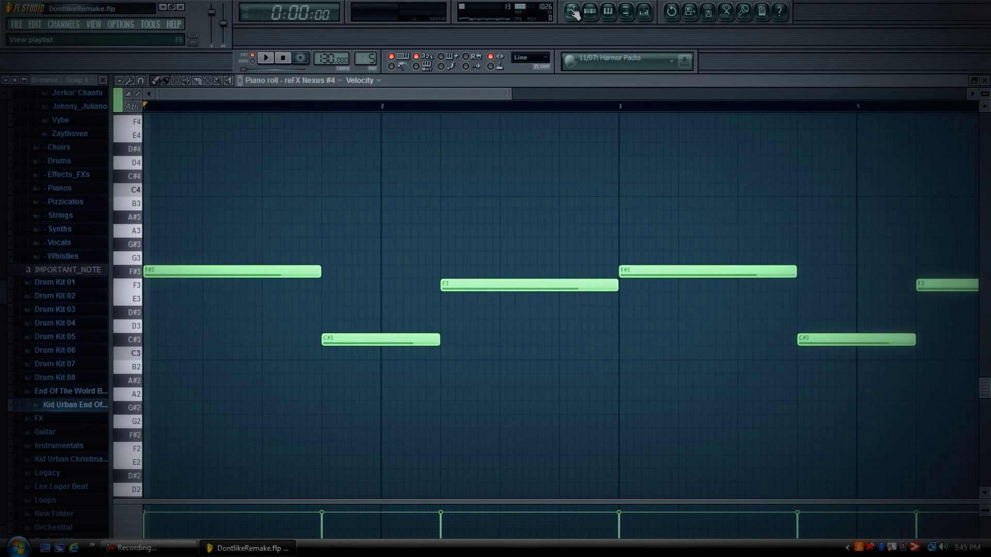
key(F6)
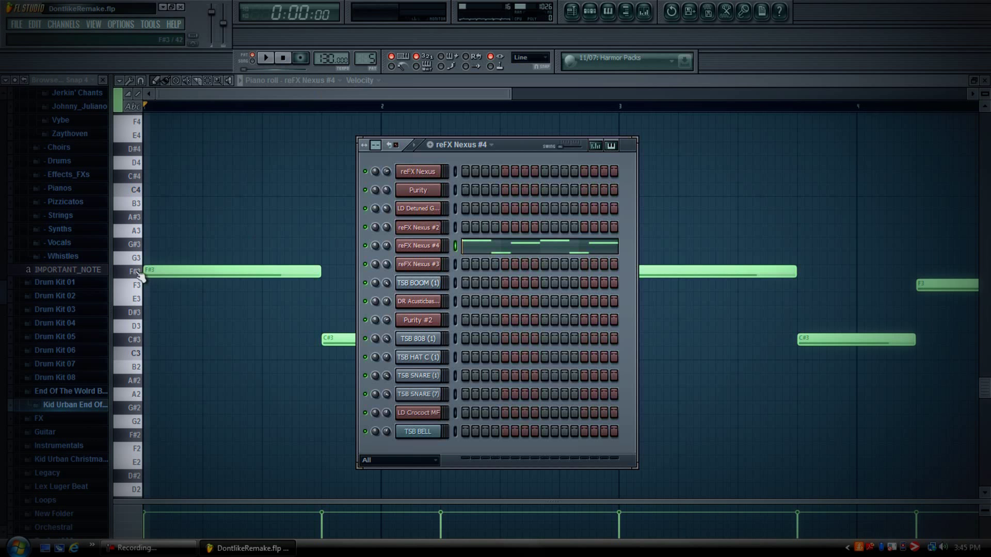
click(321, 93)
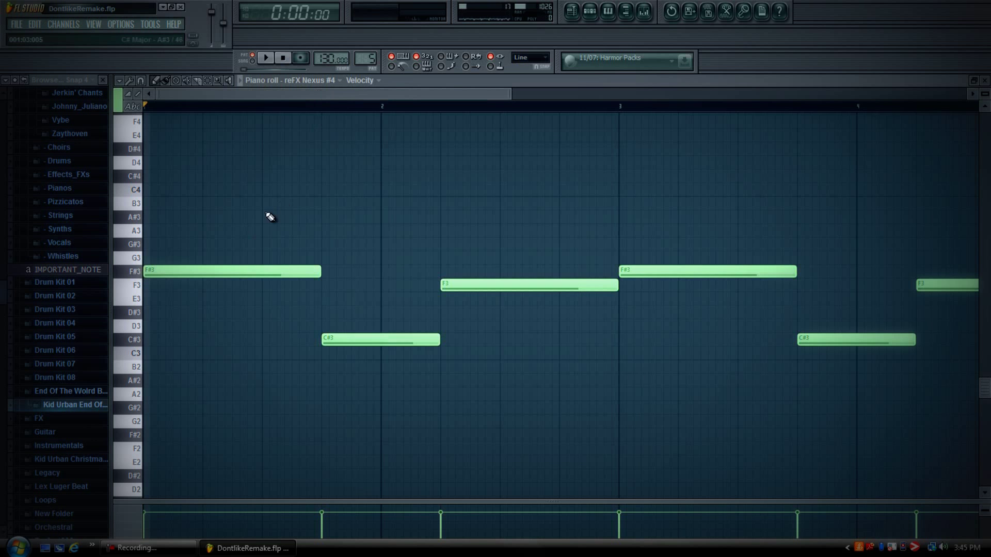
click(131, 273)
Play back the reFX Nexus #4 melody of pattern 5, stop it and bring the step sequencer back up.
click(266, 59)
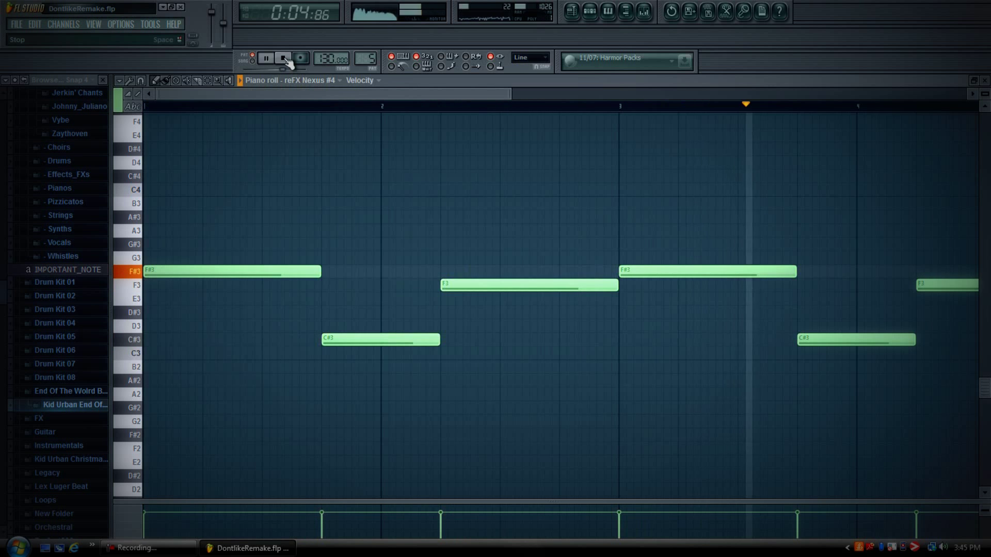
click(283, 58)
click(590, 11)
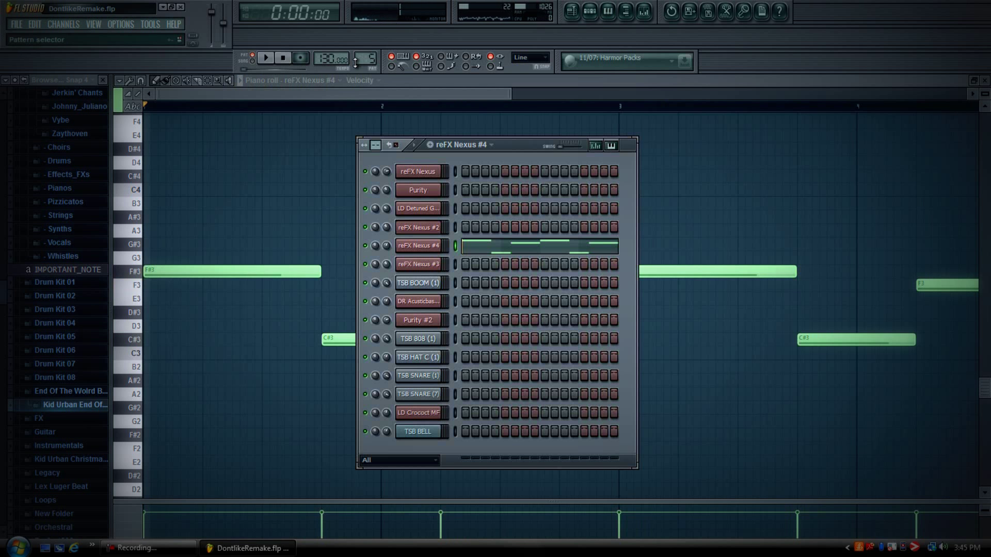
Switch to pattern 6 and open its reFX Nexus #3 notes in the piano roll.
key(Up)
key(Up)
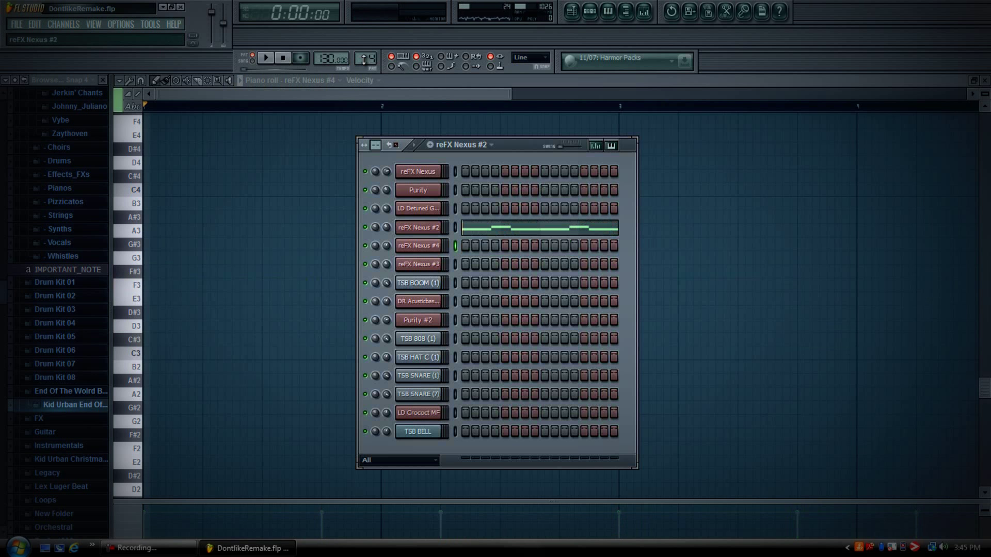
key(Down)
key(Down)
key(Down)
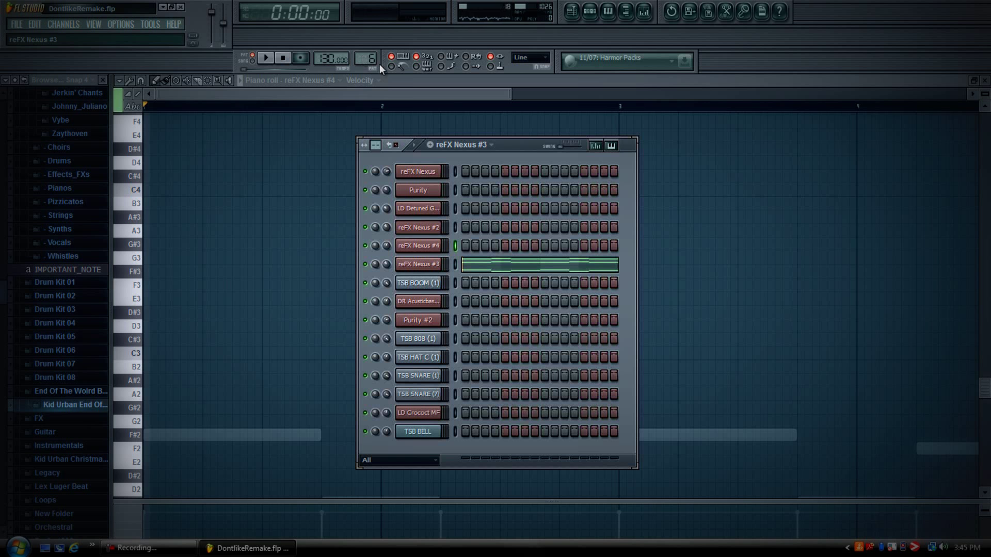
click(471, 265)
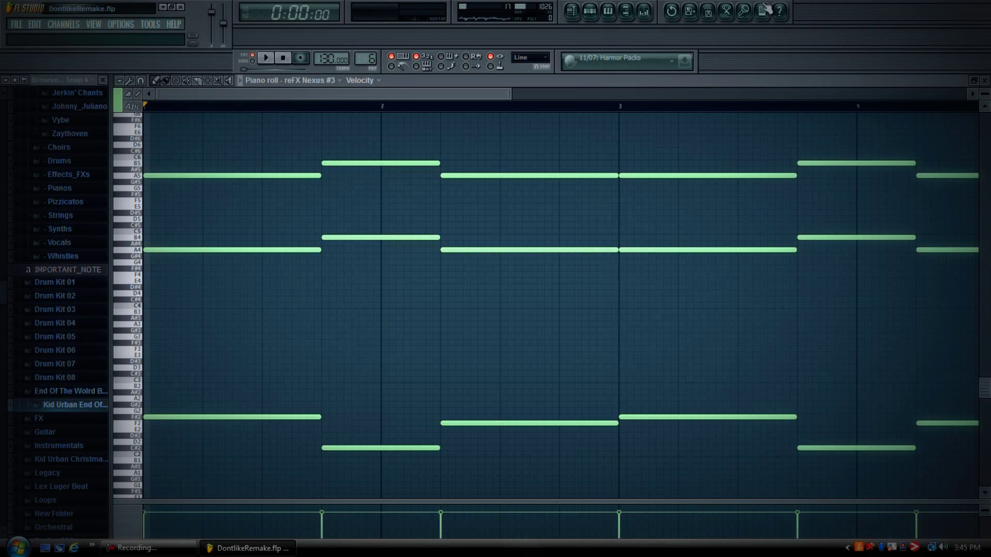
Open the reFX Nexus #3 channel's plugin to view its selected lead preset, and close it.
click(587, 15)
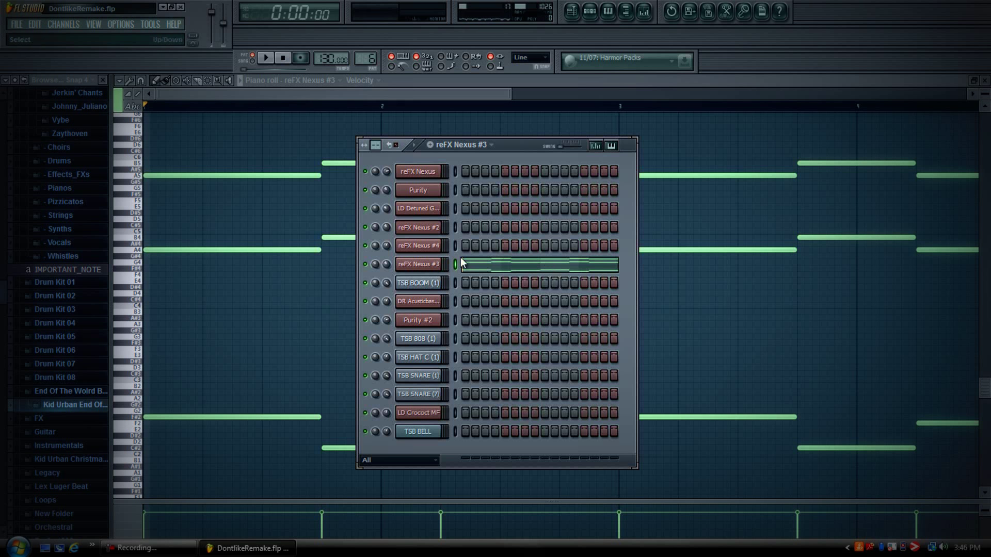
click(436, 263)
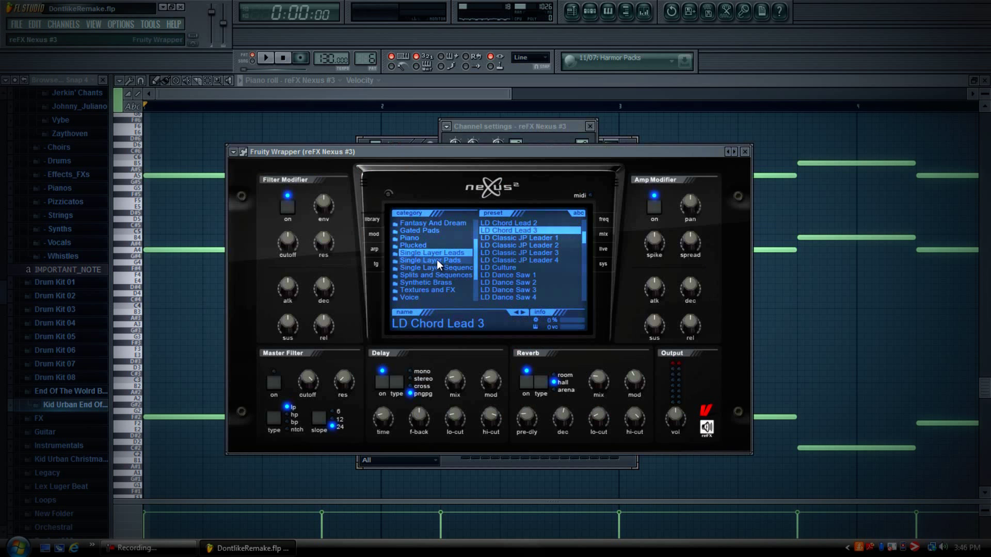
click(745, 151)
Play back the reFX Nexus #3 chords of pattern 6 in the piano roll, stop them and return to the step sequencer.
mouse_move(510, 93)
mouse_down()
mouse_move(597, 91)
mouse_move(511, 93)
mouse_up()
click(266, 59)
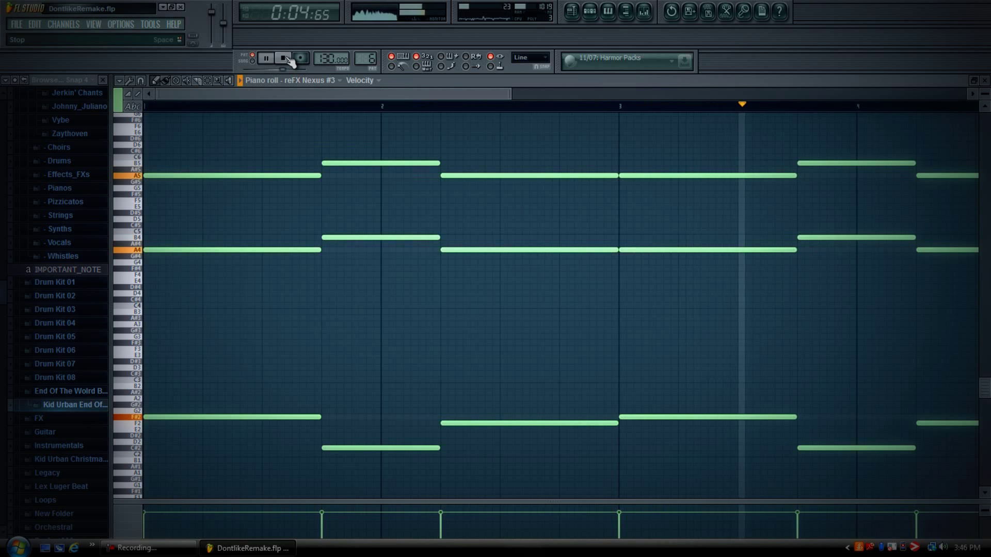
click(283, 58)
click(597, 11)
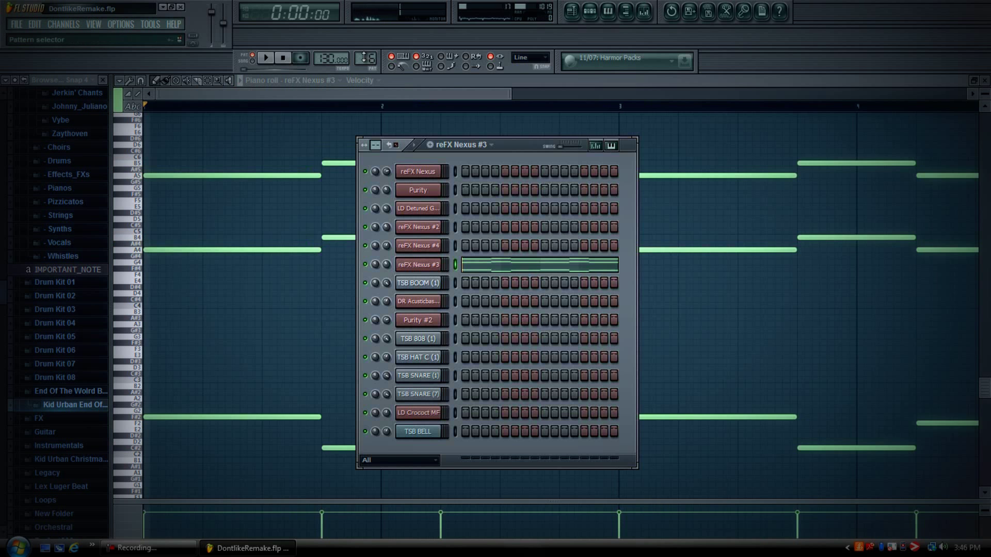
Look through pattern 7 and the melody patterns before it in the step sequencer, ending on pattern 6.
click(417, 283)
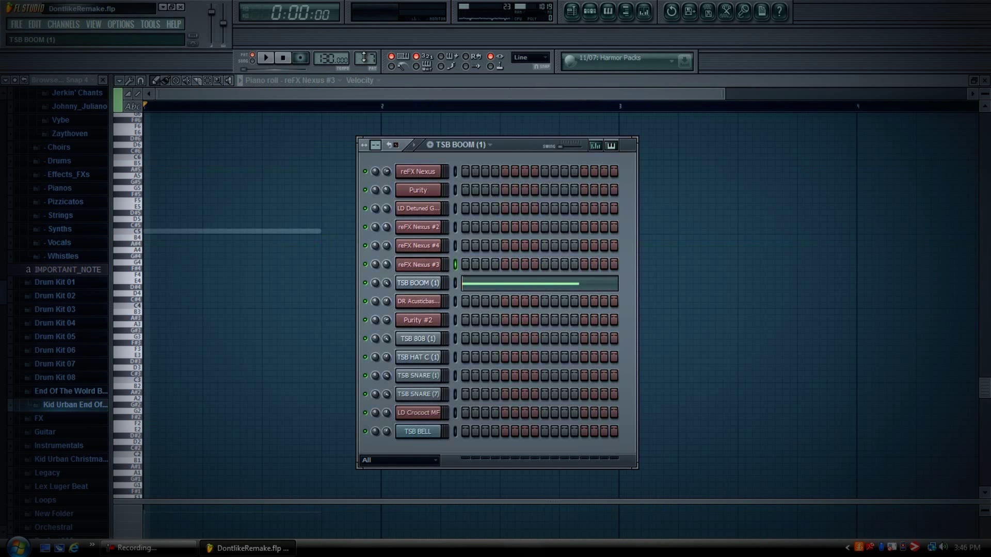
key(Up)
key(Up)
key(Up)
key(Up)
key(Up)
key(Up)
key(Down)
key(Down)
key(Down)
key(Down)
key(Down)
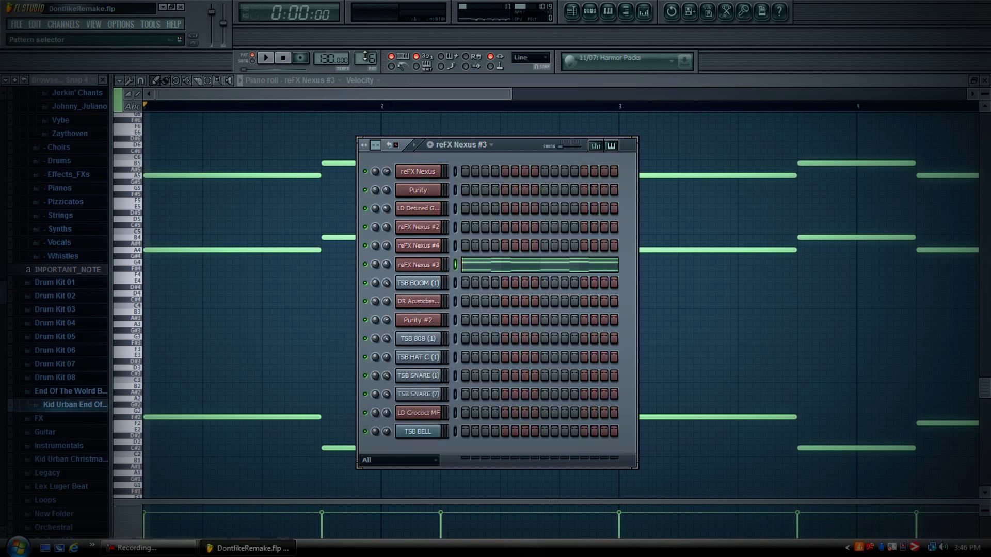
Switch to pattern 9, play back its Purity #2 part and stop it.
scroll(365, 57, up, 2)
scroll(365, 57, up, 1)
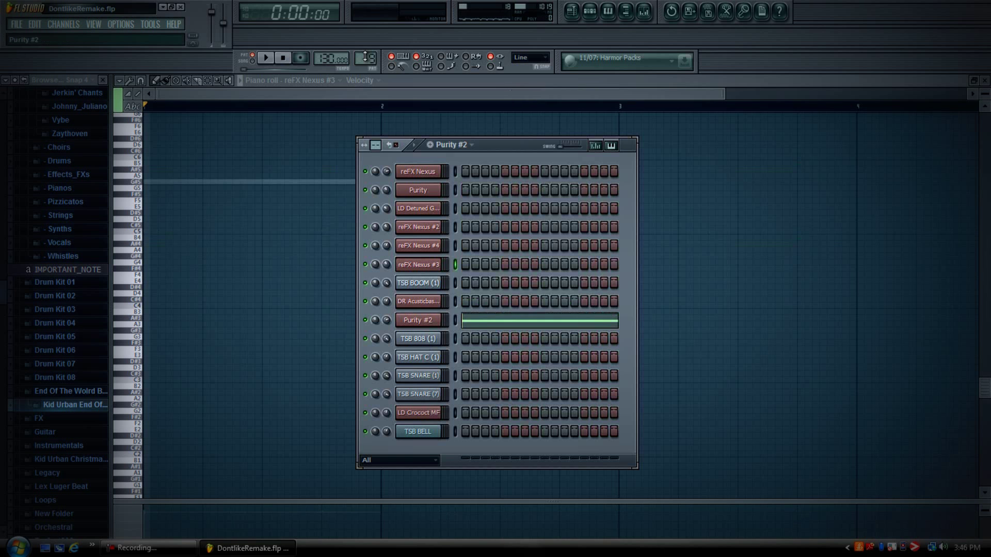
click(267, 58)
click(283, 58)
Switch to pattern 15 and examine the LD Crococt MF chords as ghost notes in the piano roll.
scroll(364, 57, up, 6)
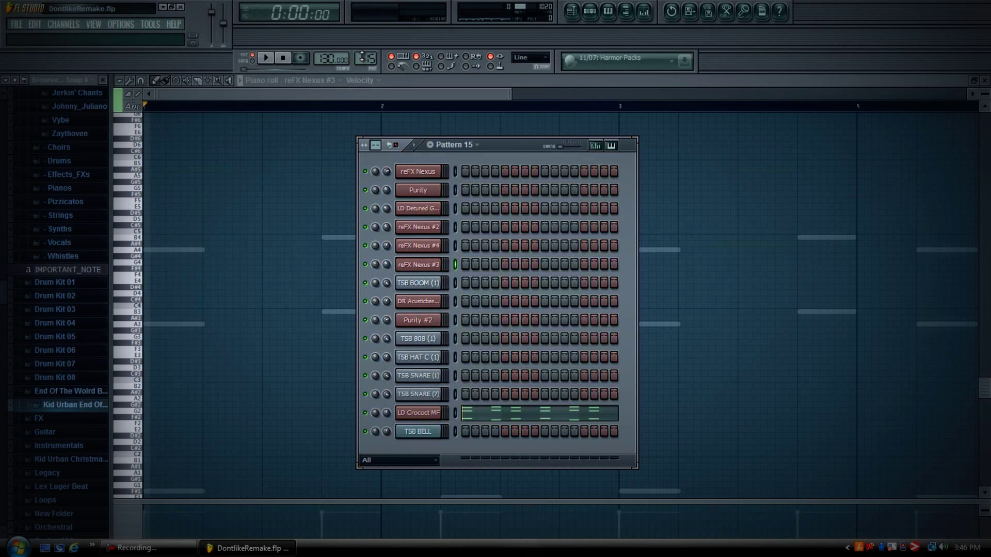
click(590, 12)
drag(394, 92, 240, 85)
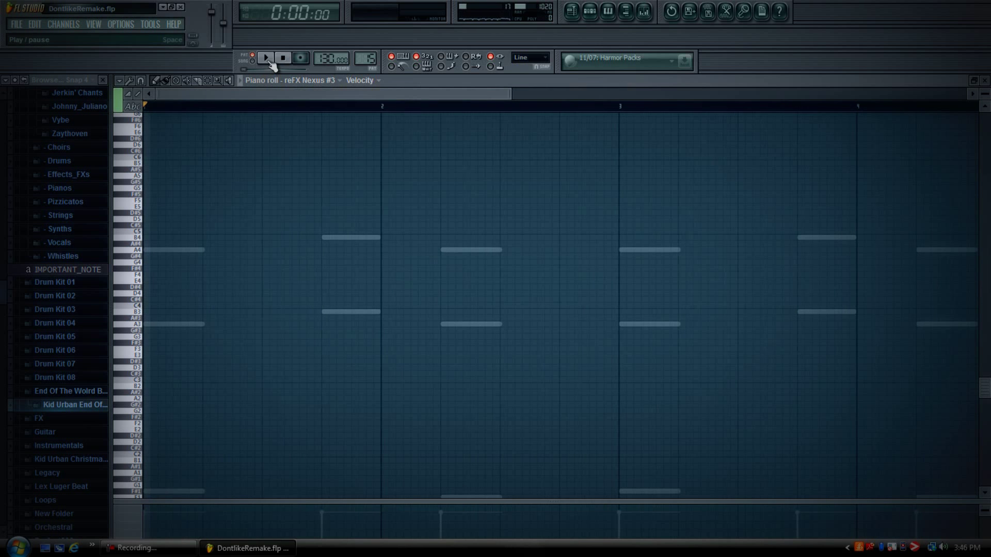
click(590, 12)
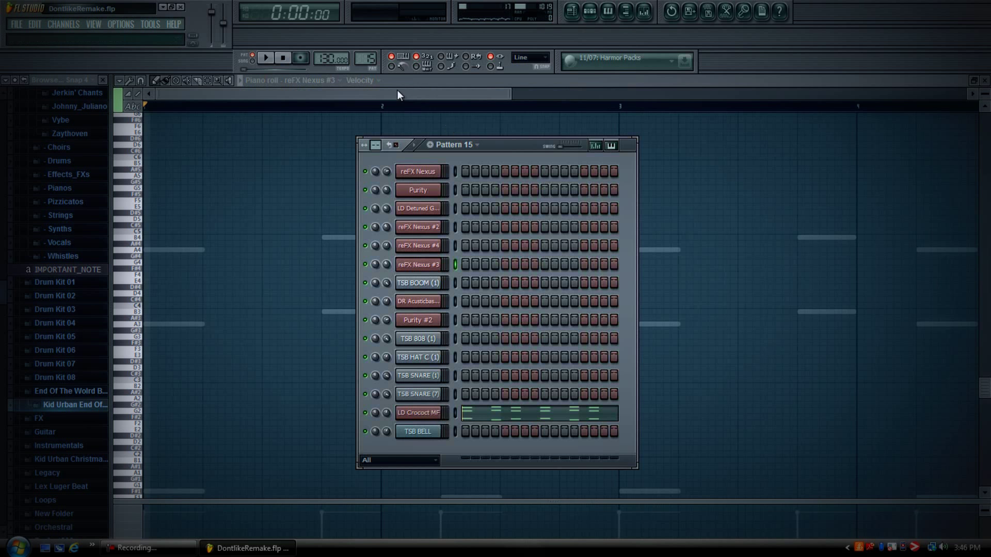
click(413, 93)
scroll(300, 150, down, 3)
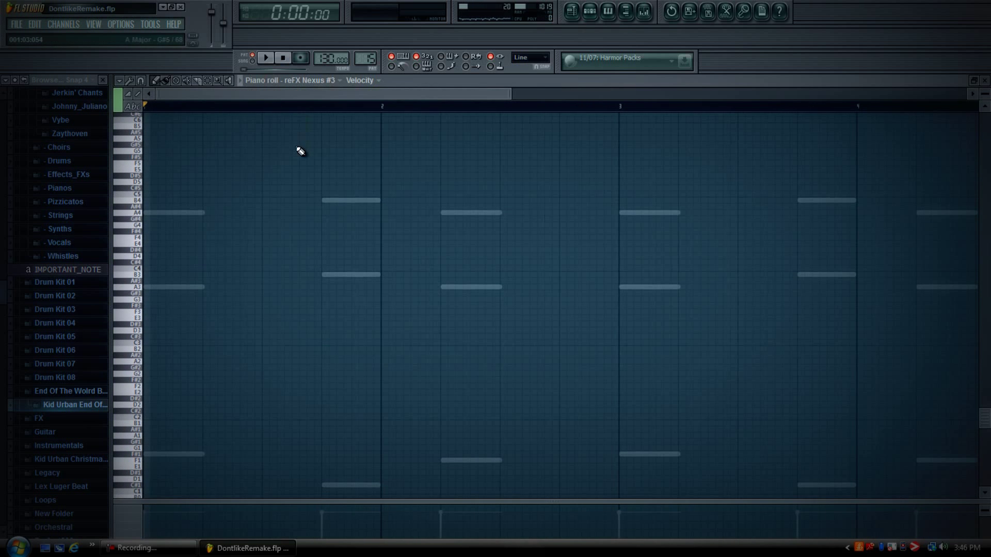
Play back the LD Crococt MF chords of pattern 15, stop them and bring the step sequencer back up.
click(266, 58)
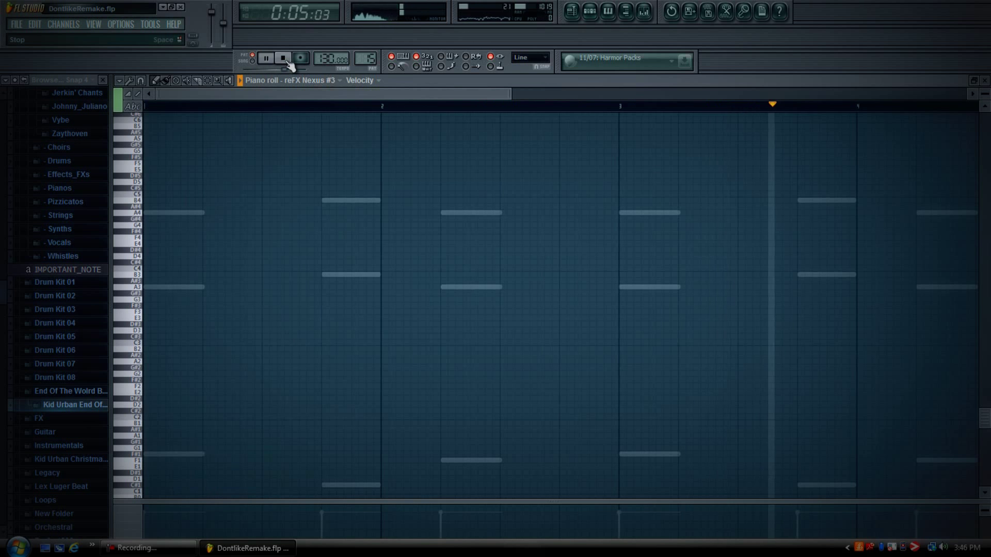
click(286, 60)
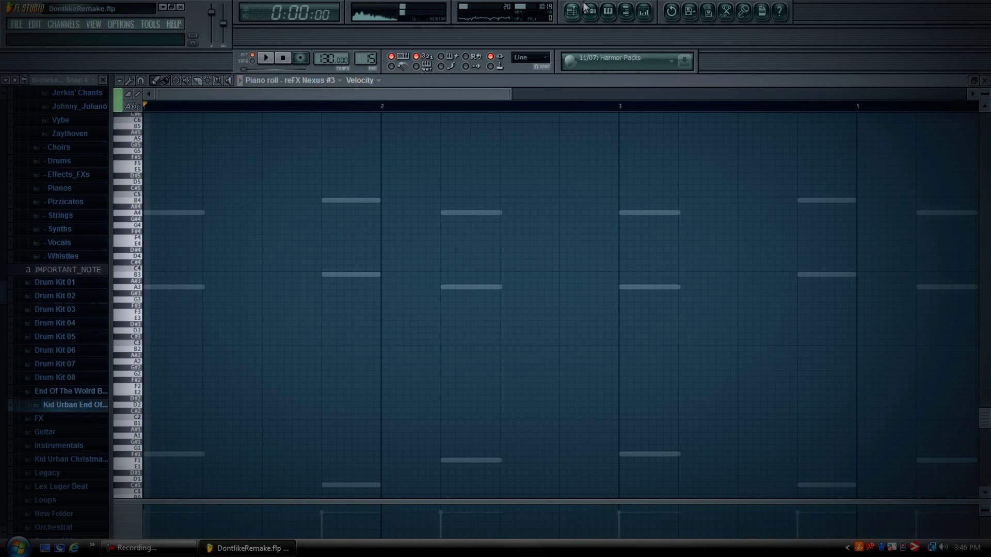
click(591, 11)
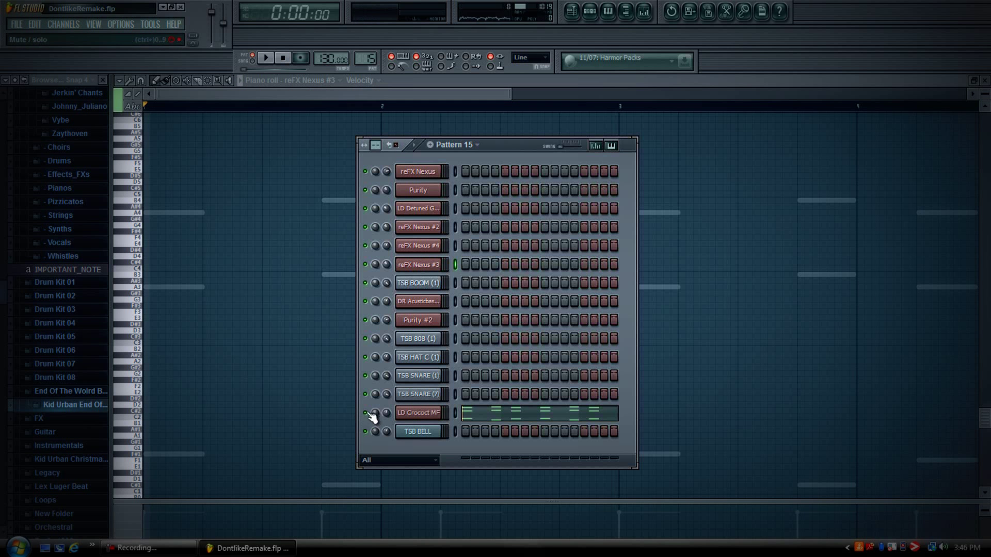
Switch to pattern 10, play back its TSB 808 (1) part and stop it.
scroll(369, 64, down, 3)
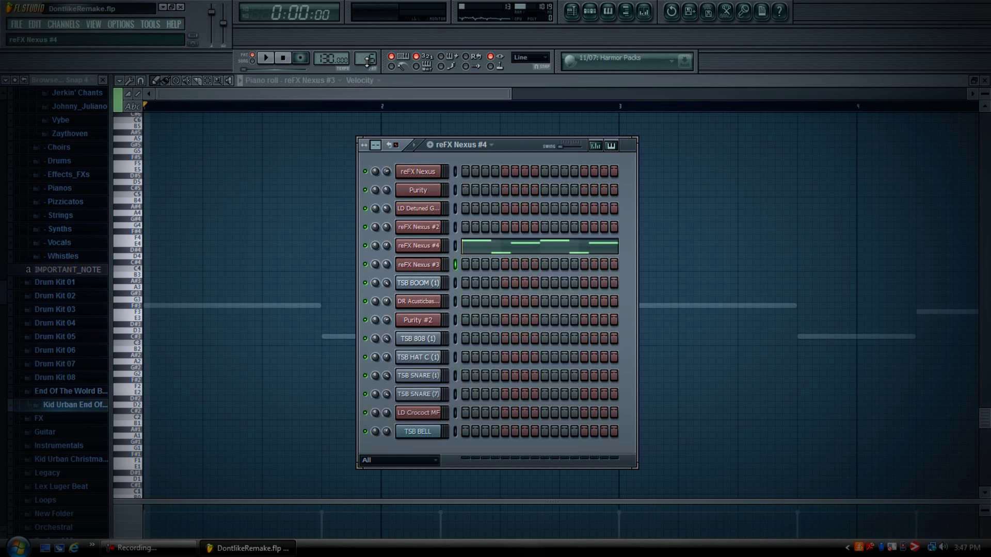
scroll(368, 62, down, 5)
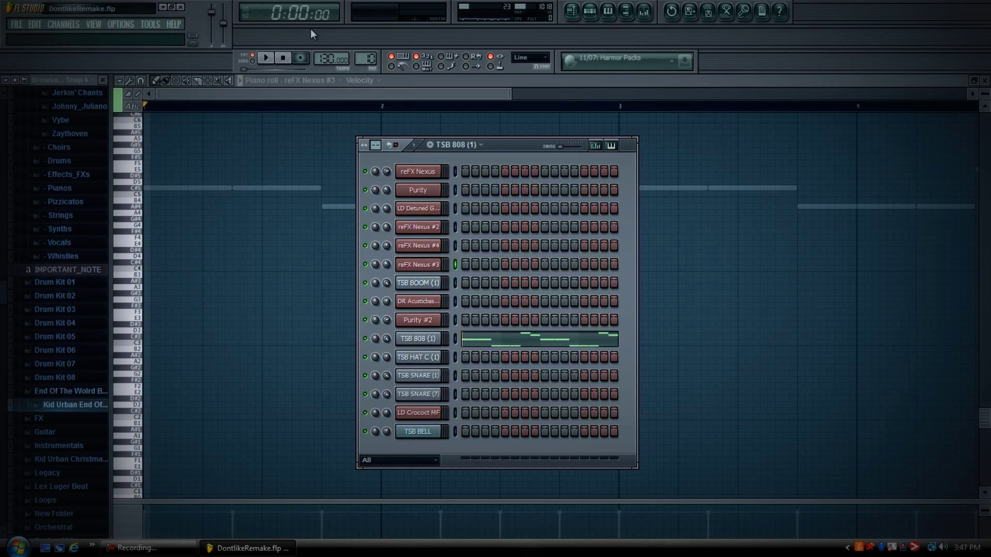
click(275, 63)
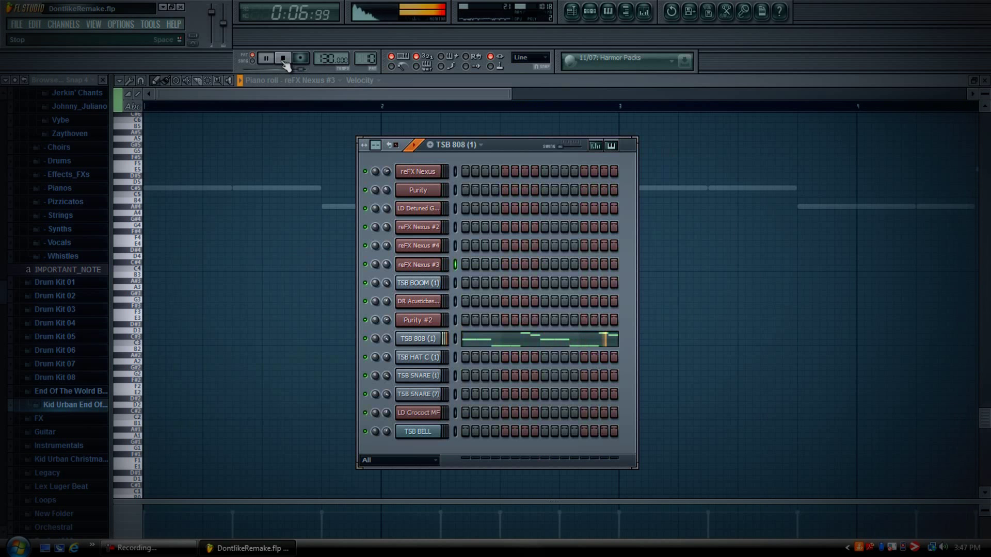
click(284, 60)
Switch to pattern 11, play back its TSB HAT C (1) part and stop it.
scroll(363, 57, up, 1)
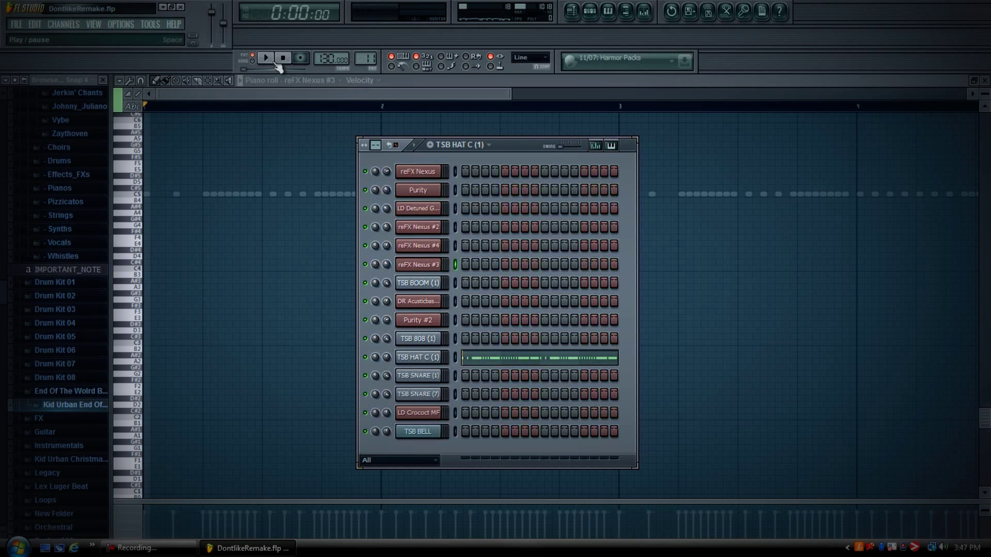
key(space)
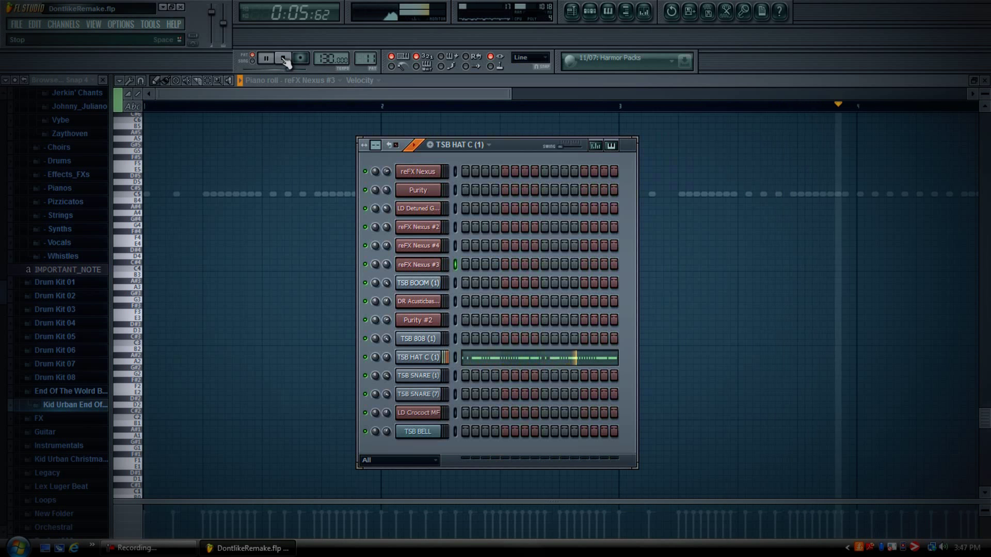
click(284, 59)
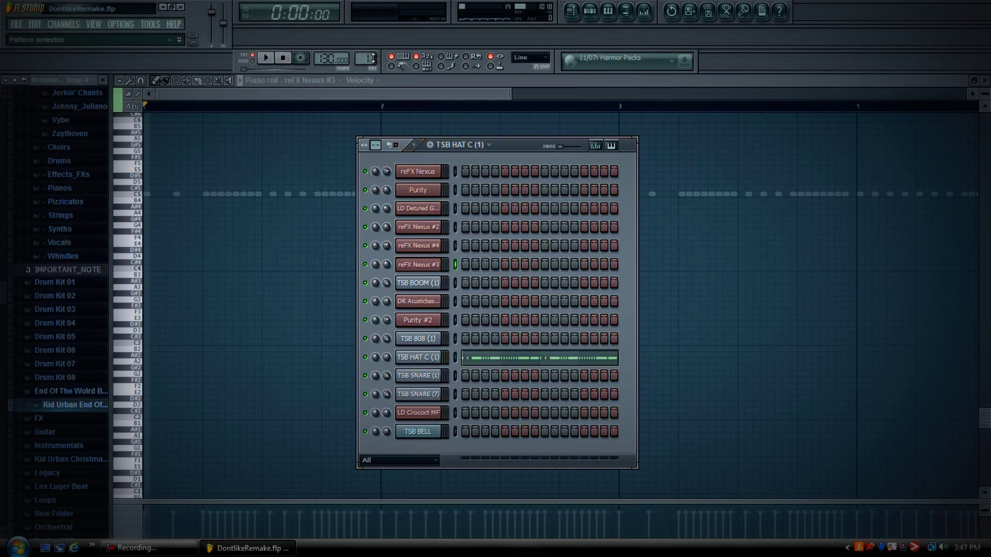
Look through the two TSB SNARE patterns in the step sequencer, ending on the TSB BELL pattern 14.
scroll(371, 58, up, 1)
scroll(371, 57, up, 1)
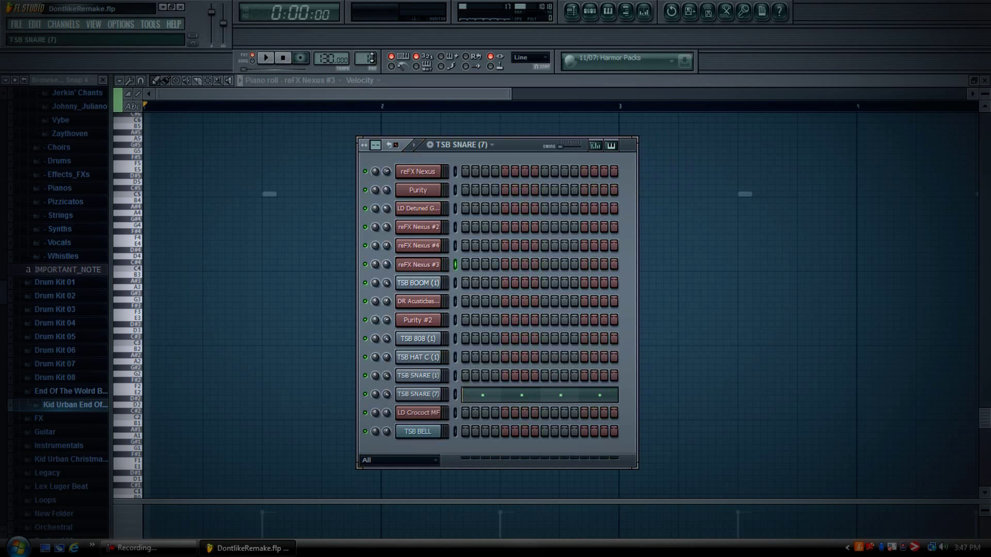
scroll(371, 58, up, 1)
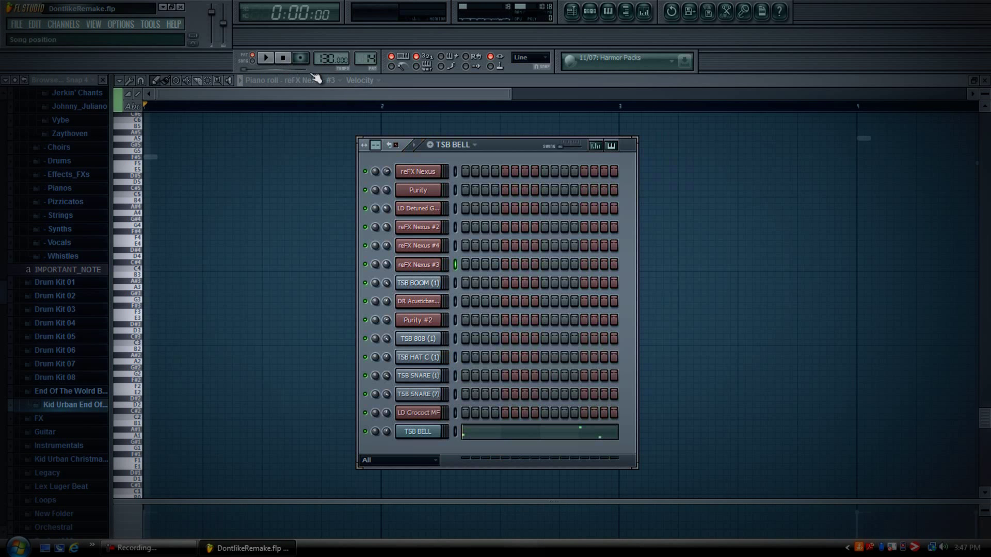
Hide the step sequencer and the piano roll, and bring up the mixer over the playlist.
click(590, 11)
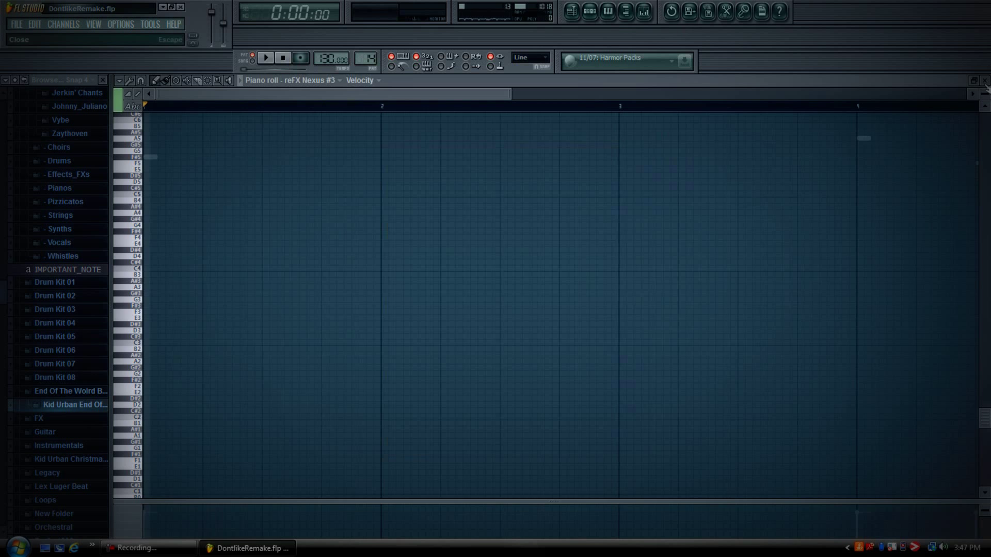
click(608, 11)
click(644, 11)
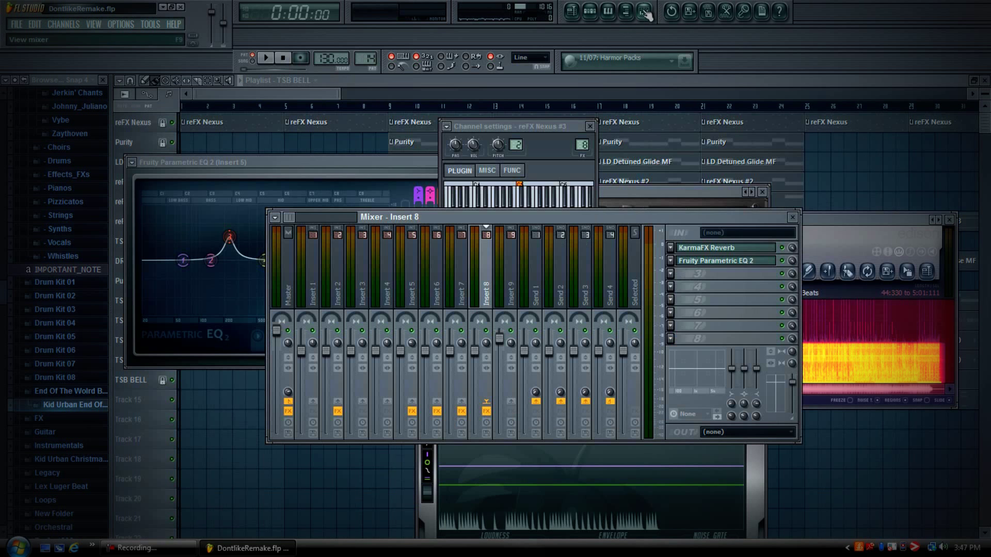
Examine the effect slots of the mixer tracks from the Master through Insert 9.
click(313, 294)
click(359, 287)
click(390, 287)
click(449, 283)
click(362, 284)
click(312, 281)
click(291, 274)
click(309, 272)
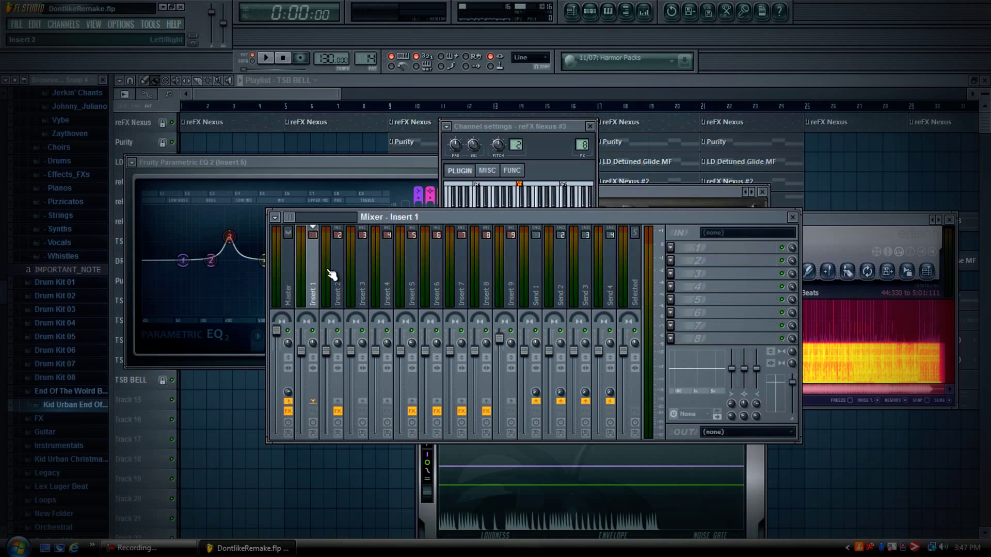
click(334, 280)
click(359, 283)
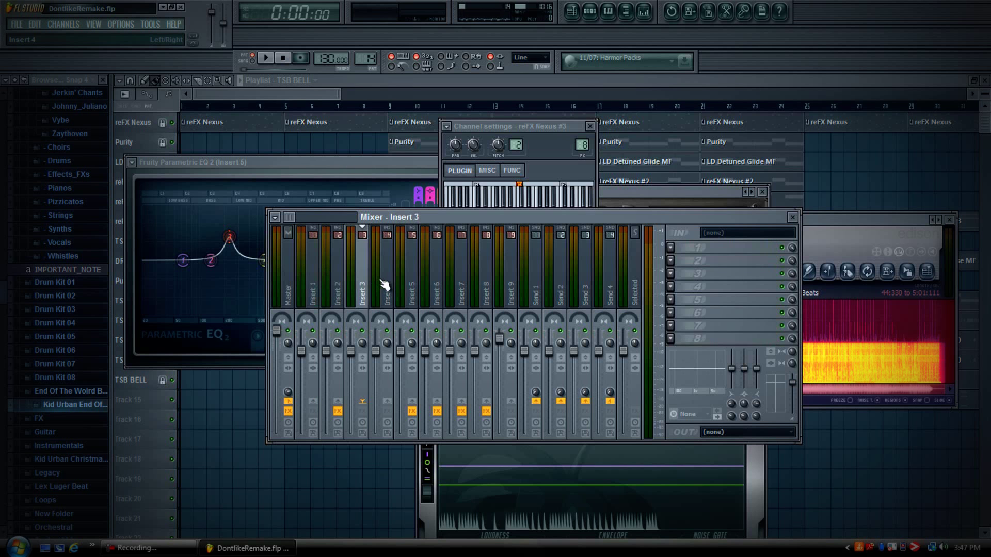
click(384, 284)
click(369, 283)
click(412, 289)
click(445, 288)
click(483, 289)
click(516, 292)
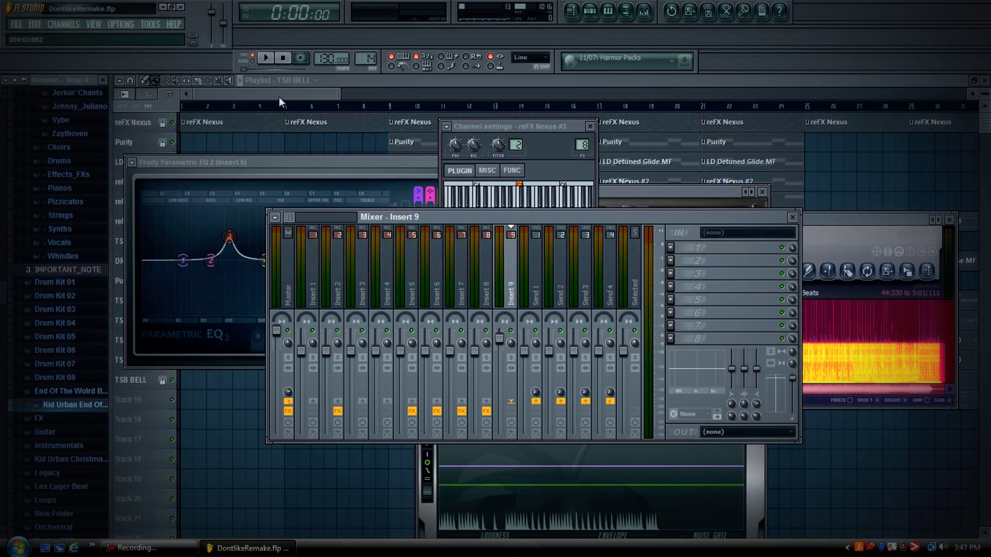
Bring the playlist forward, play back the whole arrangement in song mode and stop it.
key(F12)
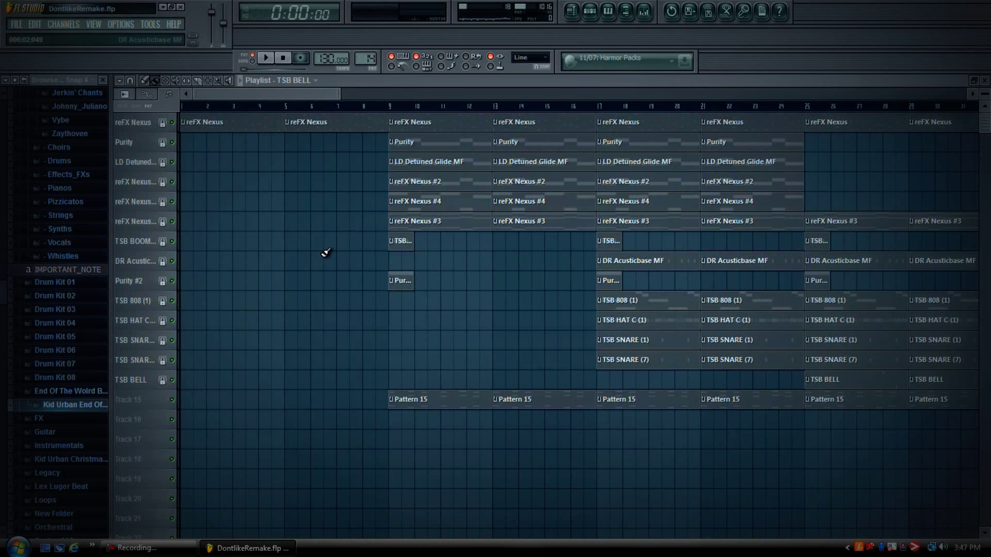
click(258, 65)
click(266, 57)
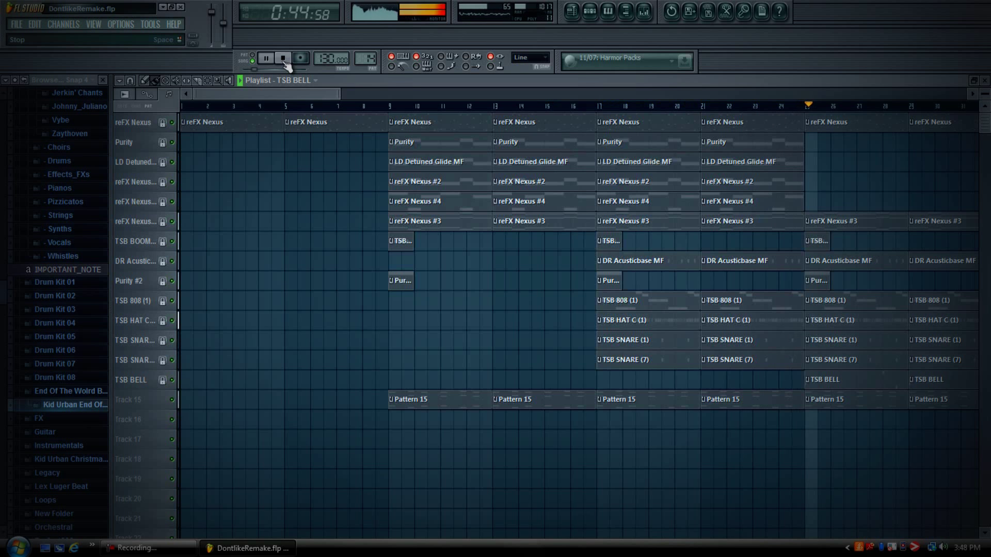
click(285, 62)
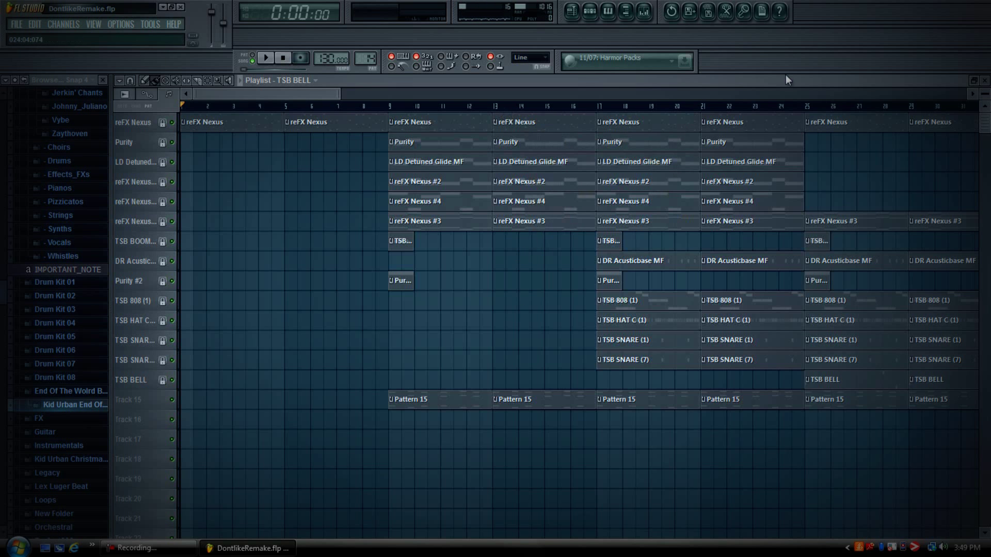
Hide the playlist and bring the step sequencer back up on the TSB BELL pattern.
click(573, 6)
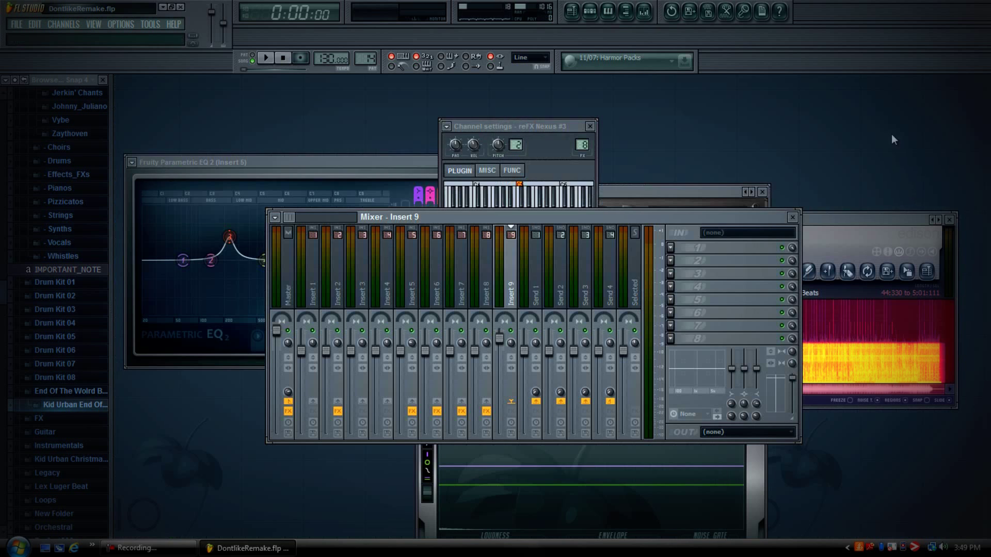
click(590, 11)
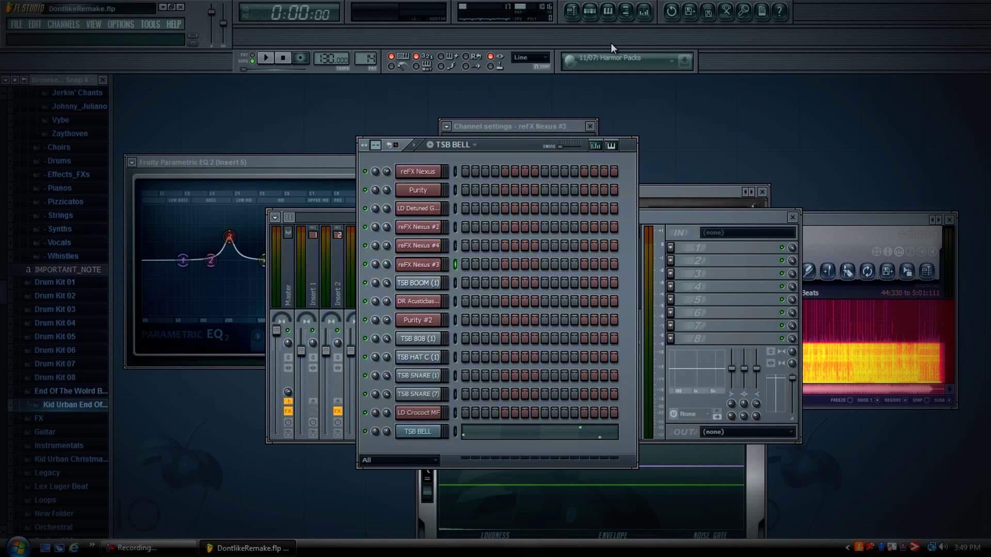